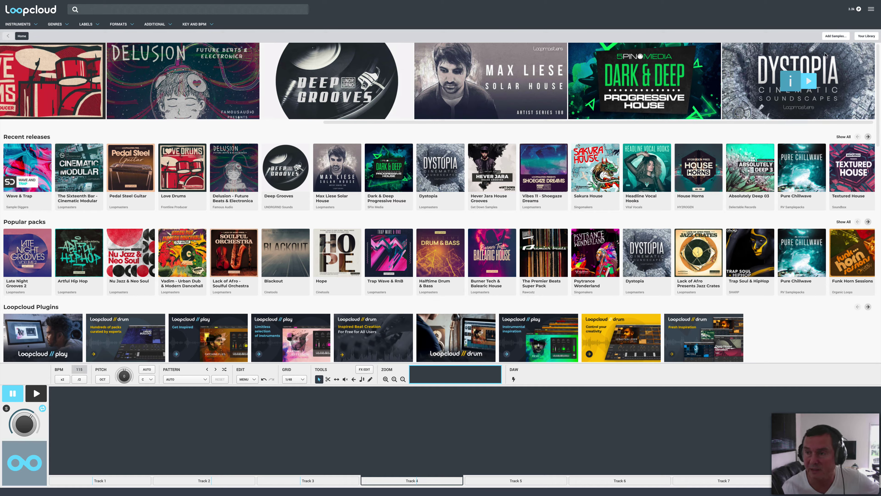
Step: Open the user library and look through the contents of the Loopmasters Partners folder
click(864, 37)
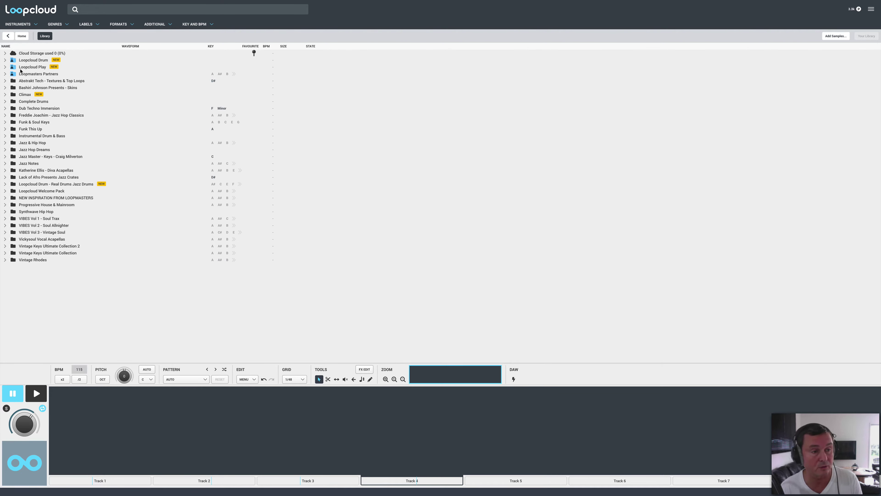
click(5, 74)
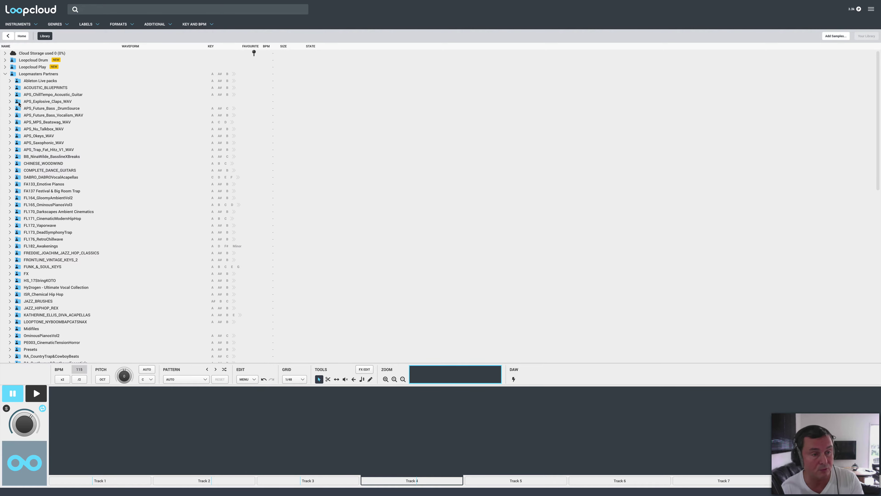
click(6, 73)
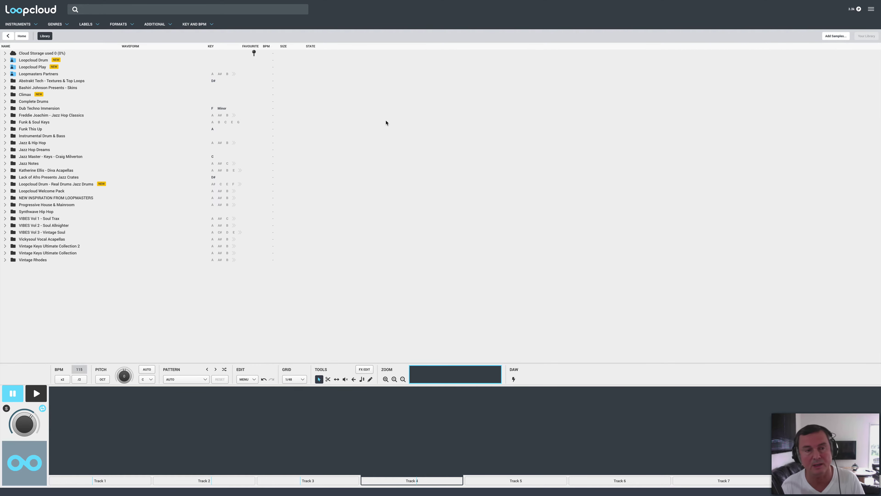
Step: Review the preferences for general options, analysis speed choices, install directories, audio and keyboard shortcuts, and close them
click(871, 9)
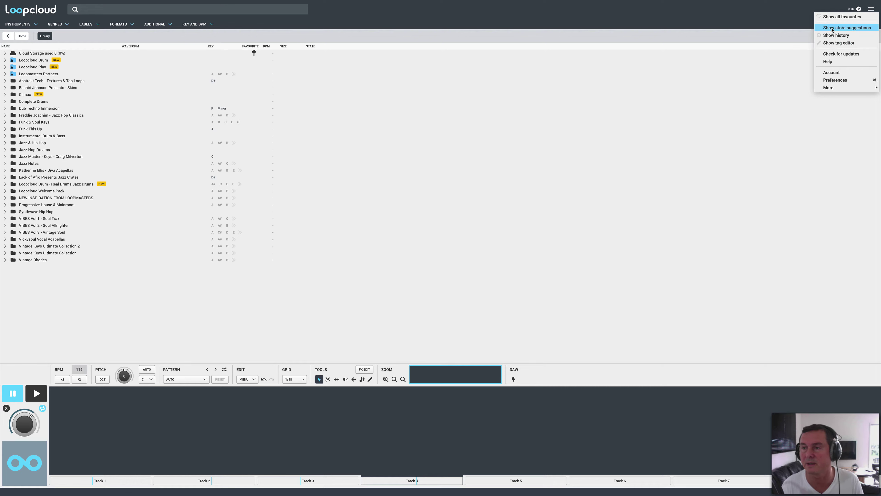
click(832, 80)
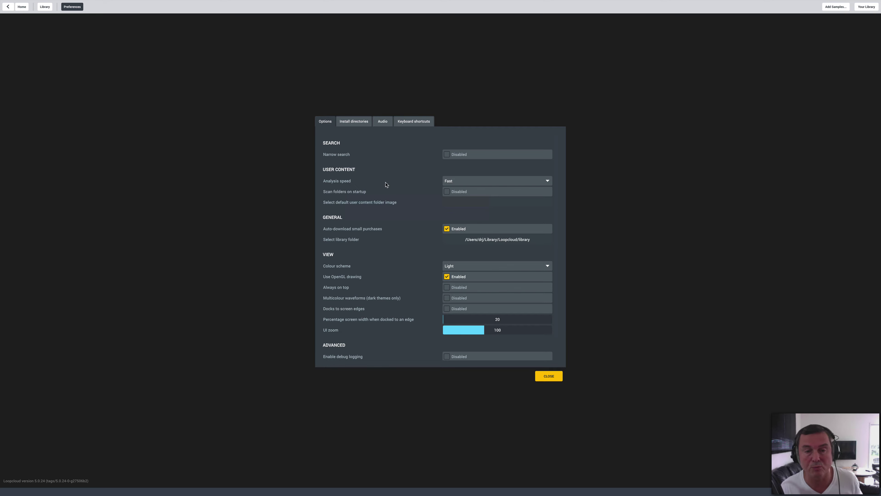
click(447, 182)
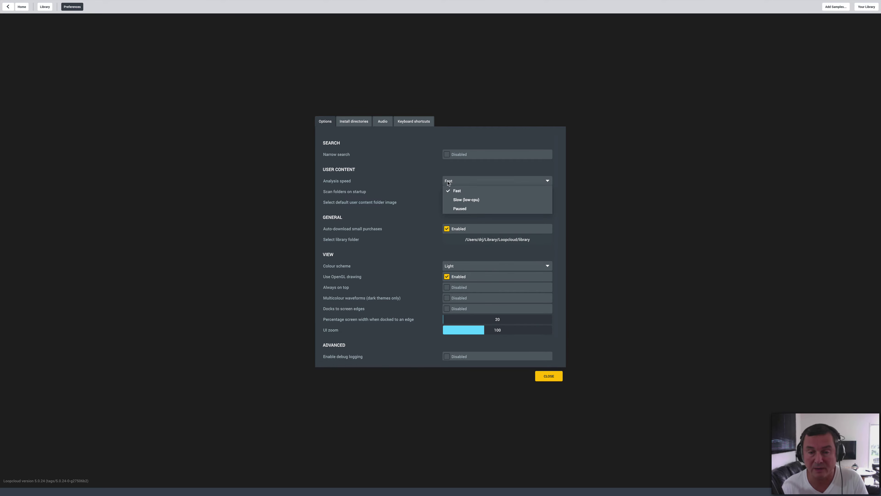
click(419, 182)
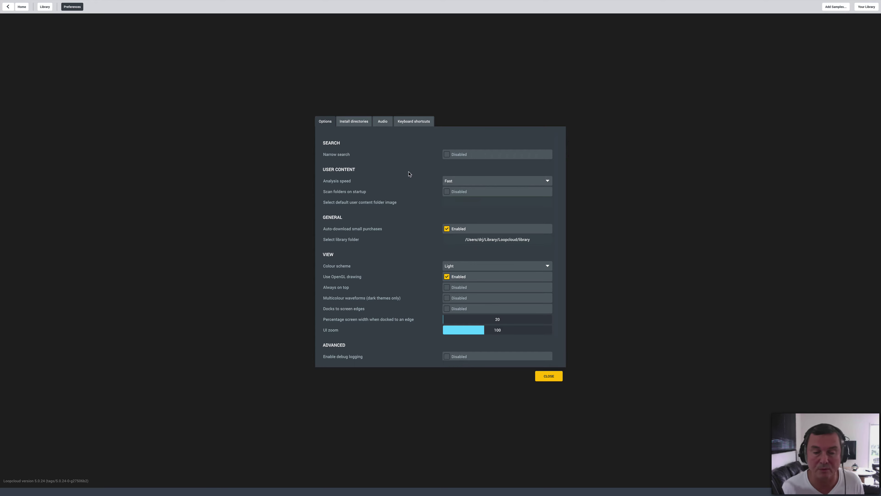
click(360, 122)
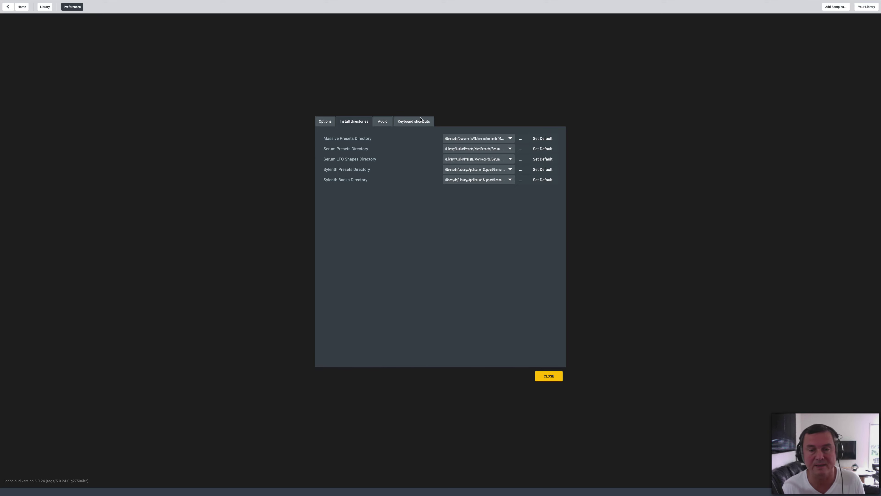
click(382, 122)
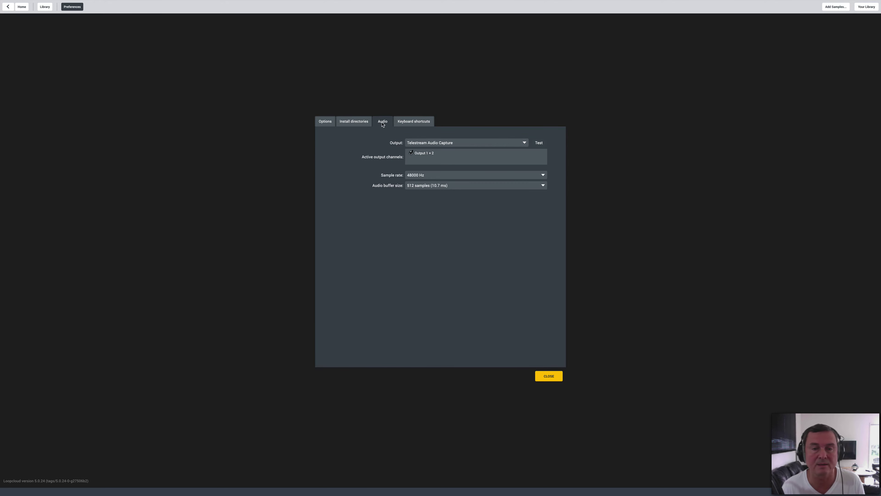
click(416, 122)
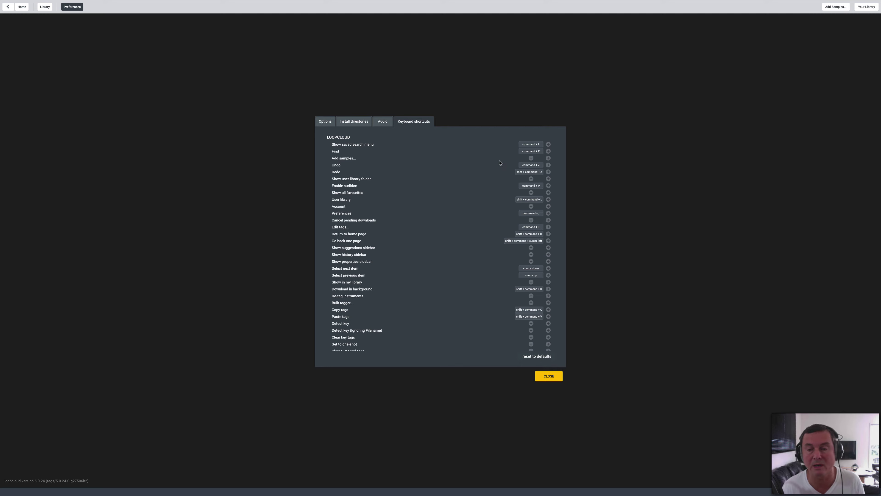
click(549, 376)
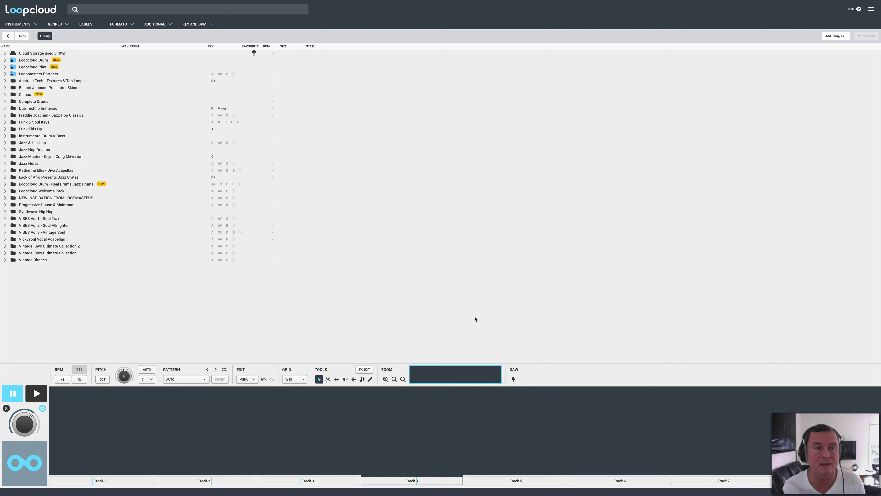
Step: Return to the home page and examine the search filters for key and BPM, additional, formats, labels, genres and instruments
click(21, 37)
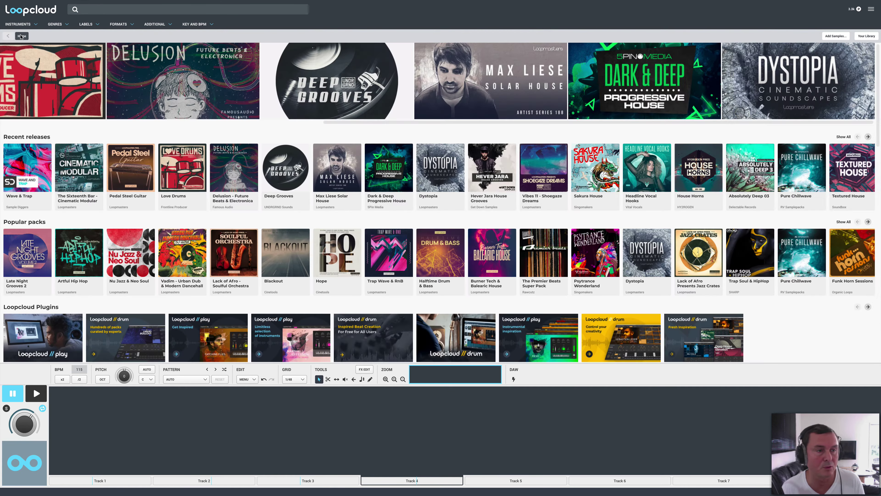
mouse_move(71, 86)
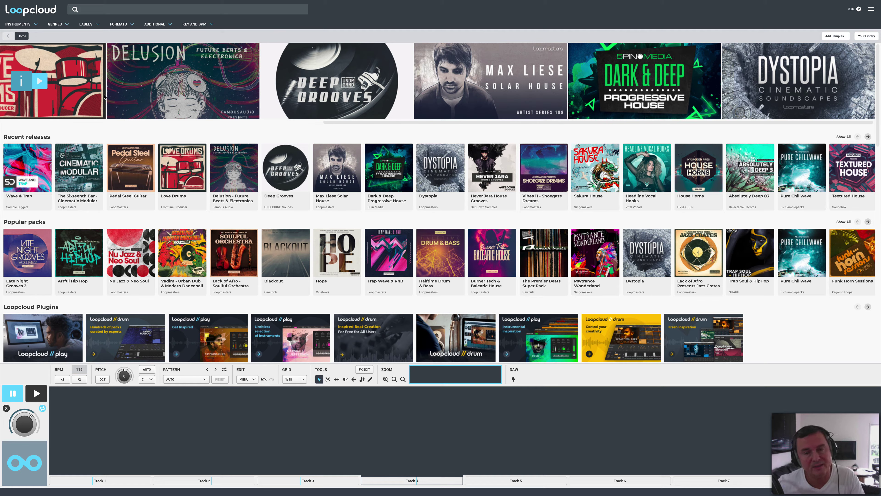
click(204, 24)
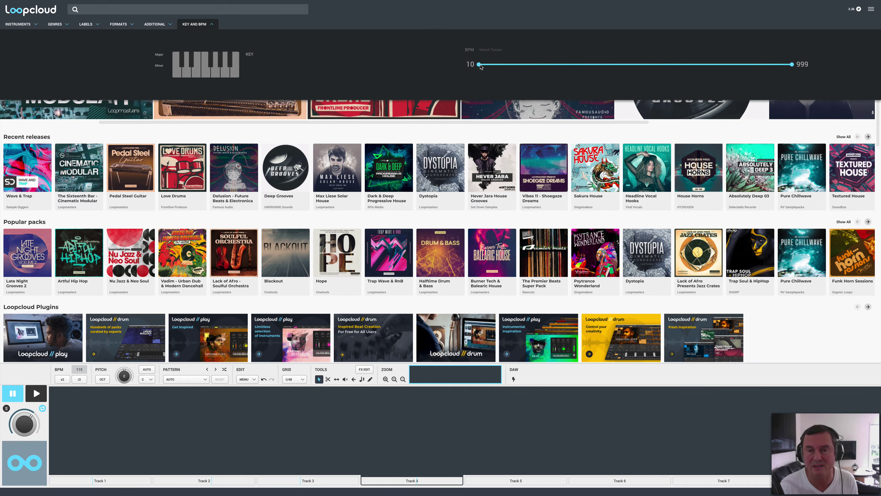
click(162, 26)
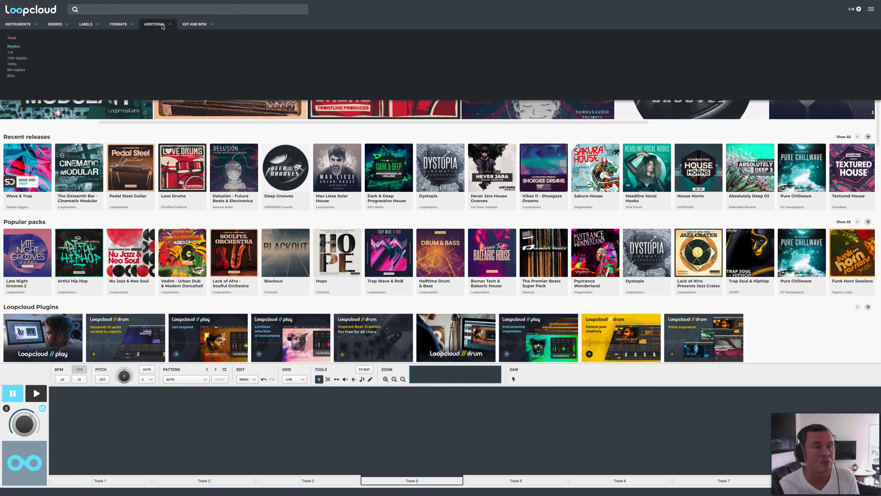
click(118, 25)
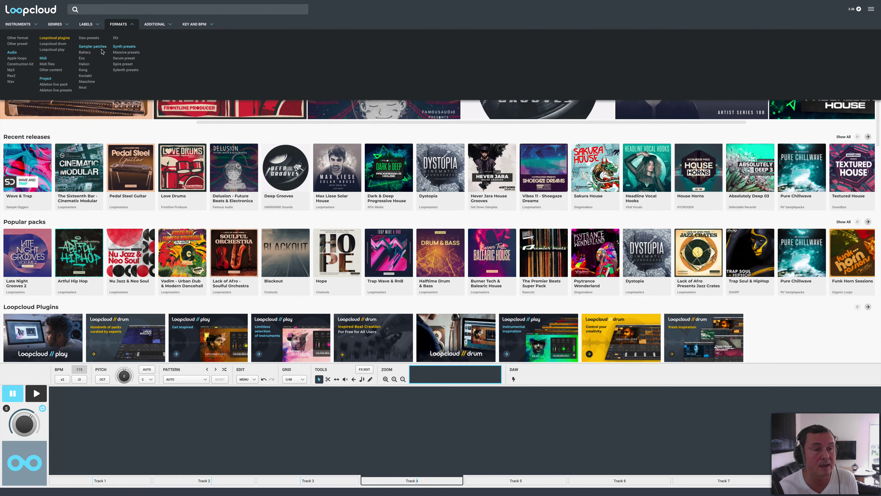
click(95, 25)
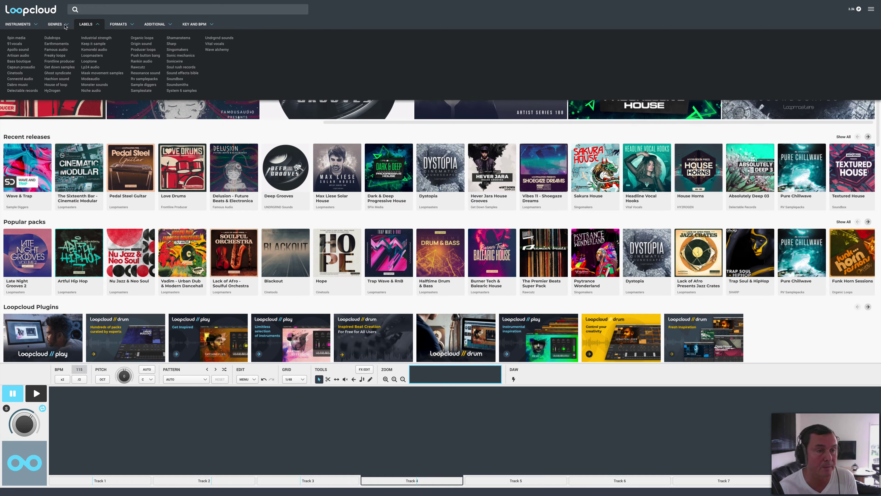
click(66, 27)
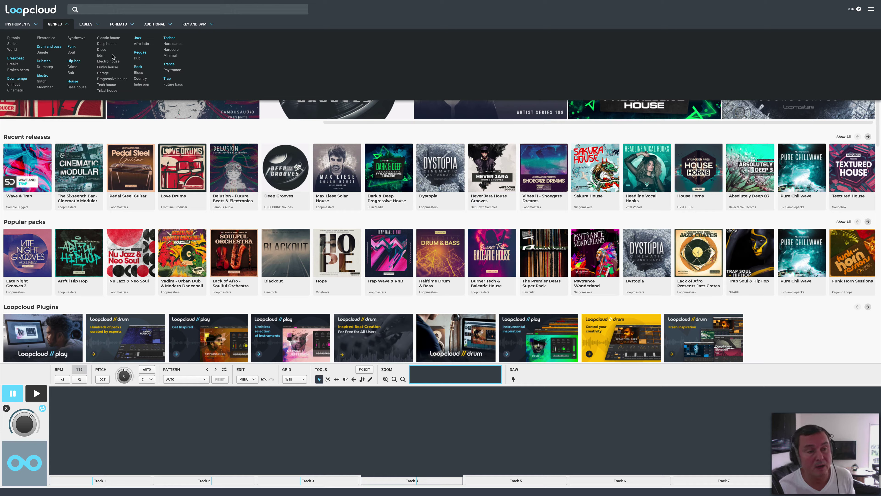
click(29, 26)
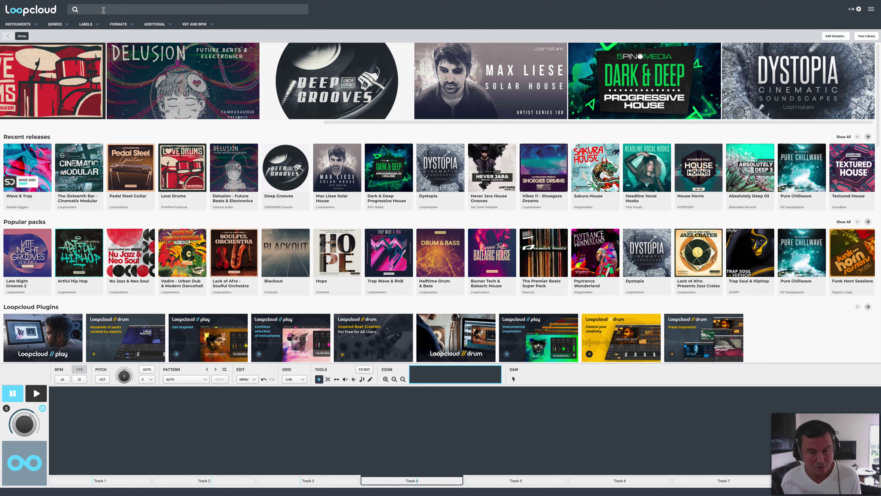
Step: Switch to Ableton Live, load the Loopmasters Loopcloud Audio Unit onto the first MIDI track and close its plug-in window
key(super+Tab)
key(super+Tab)
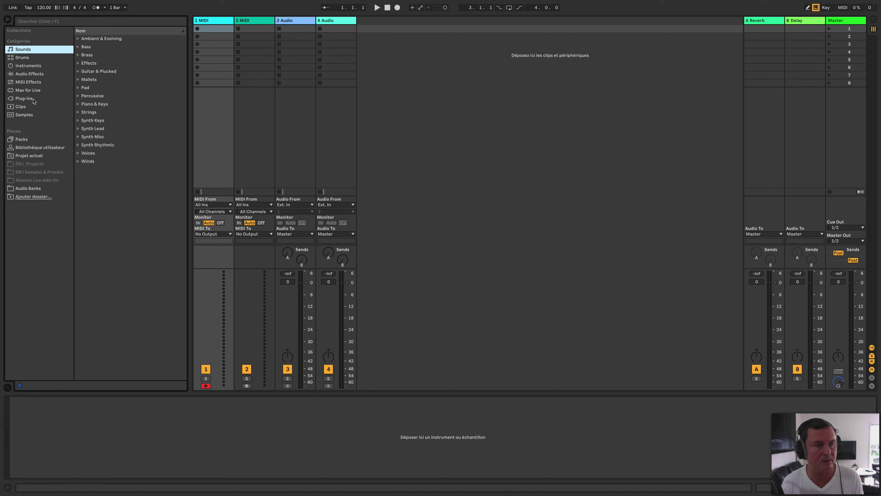
click(20, 99)
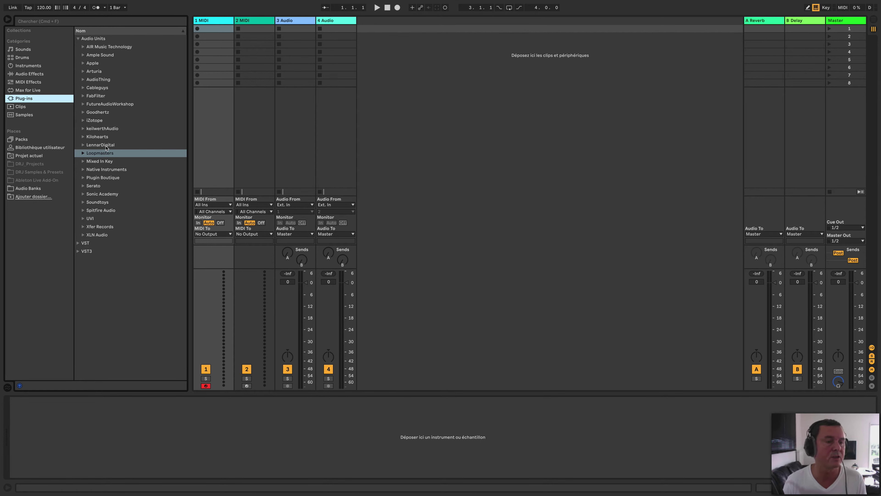
click(83, 154)
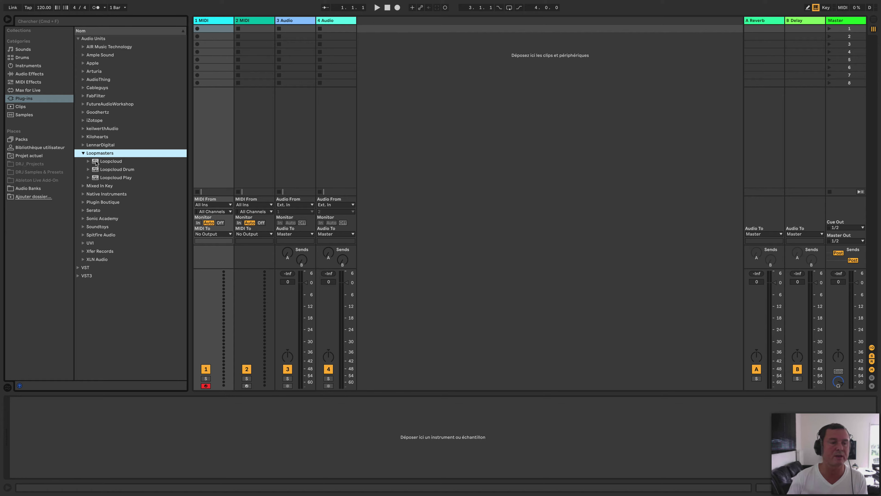
drag(96, 162, 207, 127)
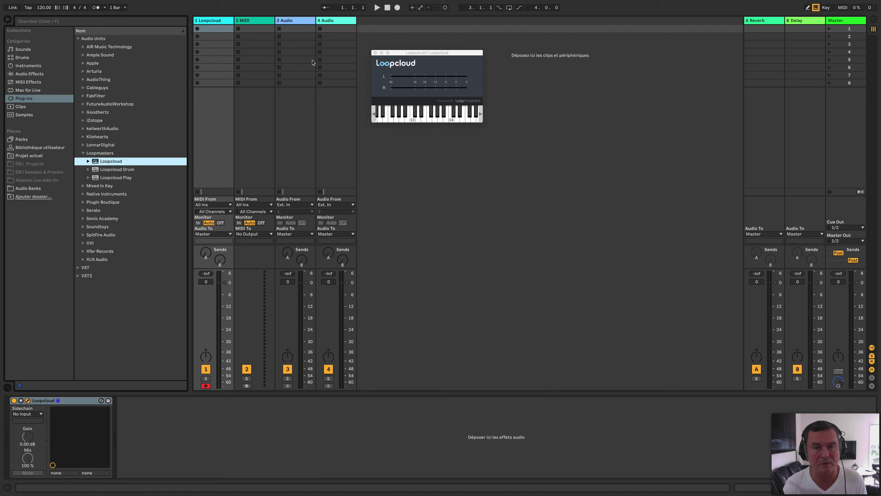
click(375, 52)
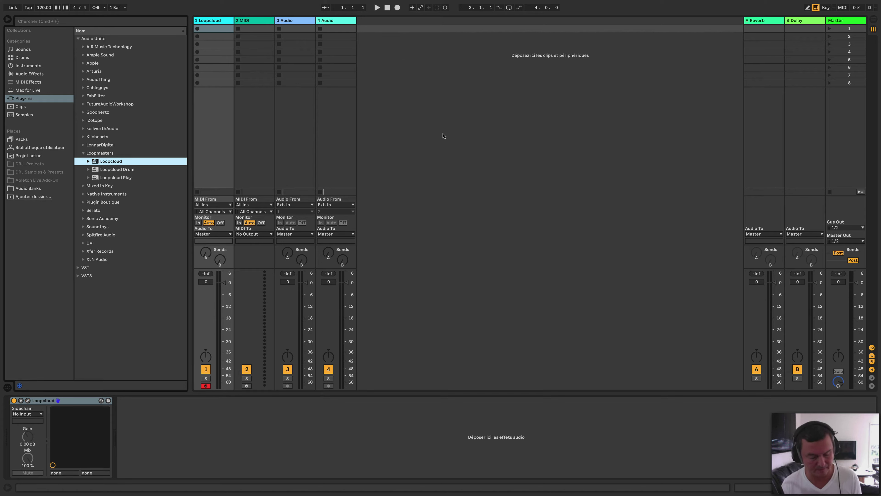
Step: Switch to Loopcloud to check its DAW connection and BPM, and return to Ableton Live
key(super+Tab)
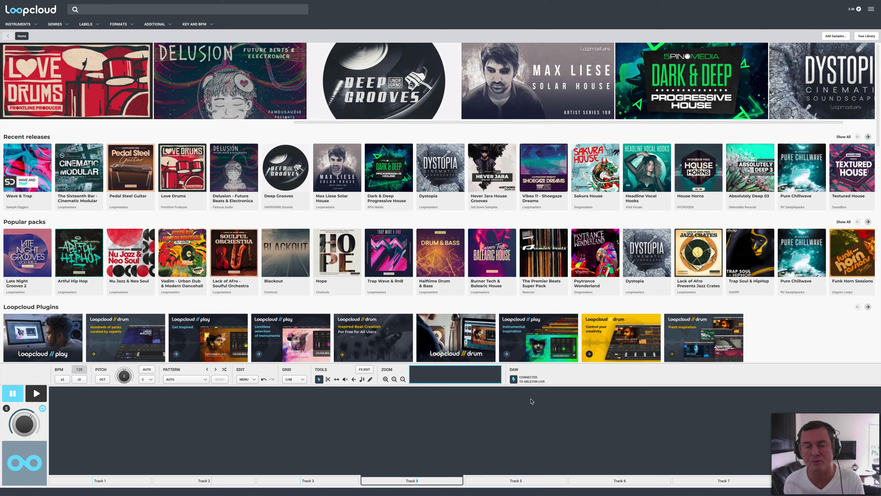
key(ctrl+Right)
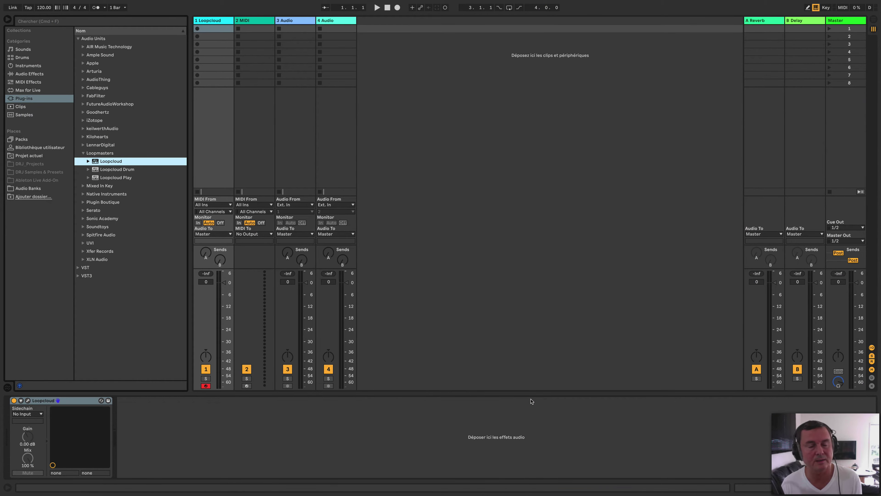
key(ctrl+Left)
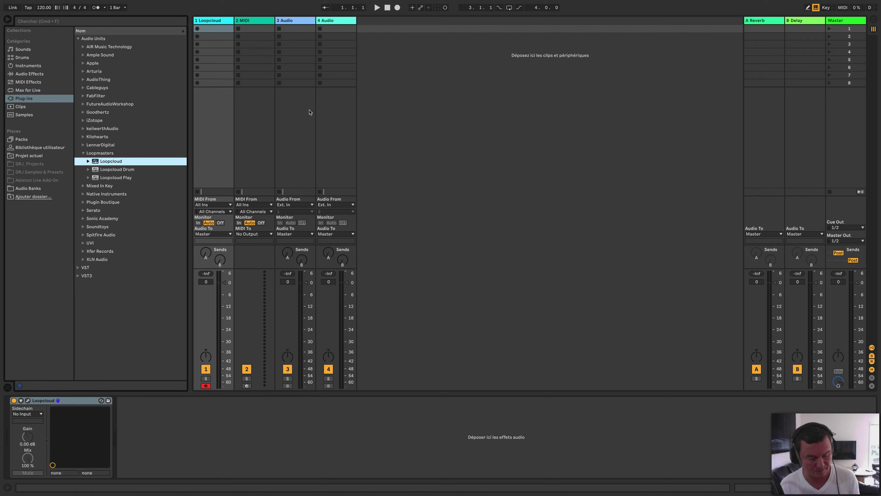
Step: Create an empty MIDI clip in the first slot of track 2 MIDI and select track 3 Audio
double_click(257, 30)
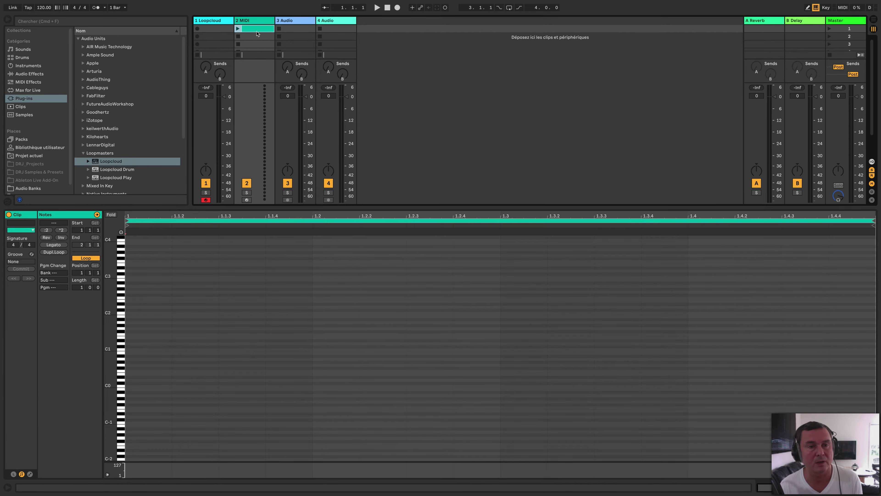
click(289, 21)
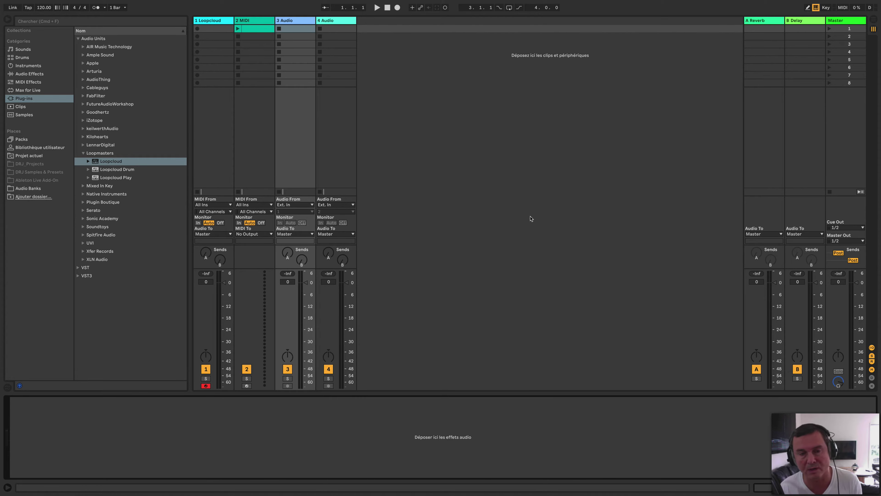
Step: Switch to Loopcloud, search for sounds with the Free tag and apply the Library filter to the results
key(super+Tab)
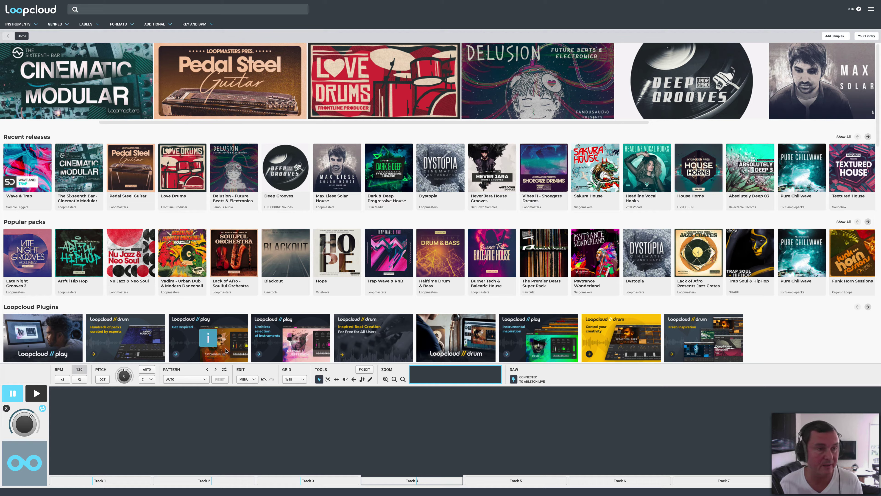
click(128, 9)
text(free)
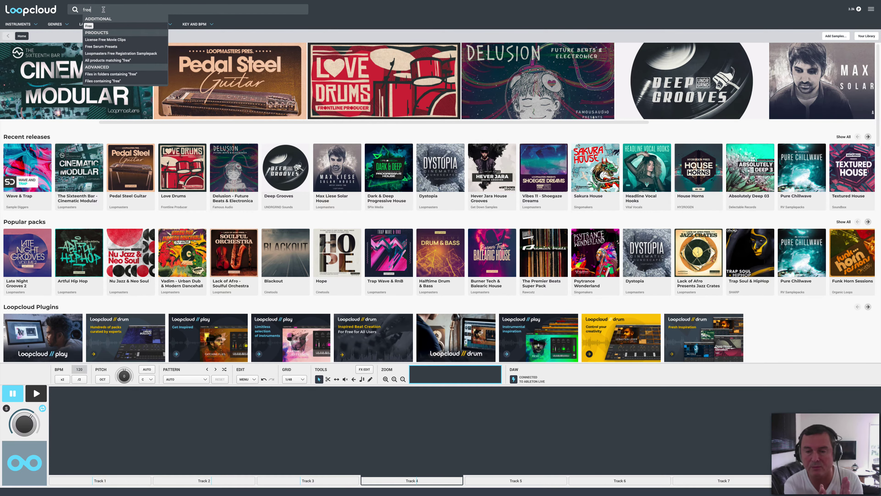
key(Return)
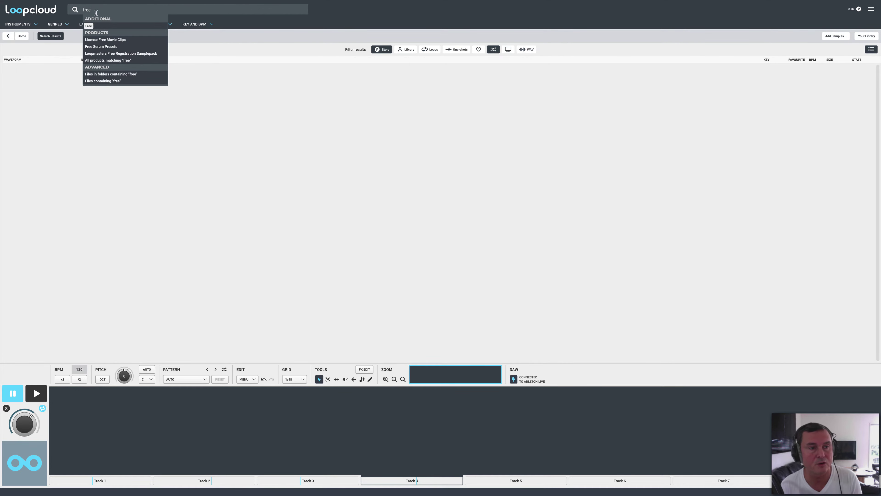
click(89, 26)
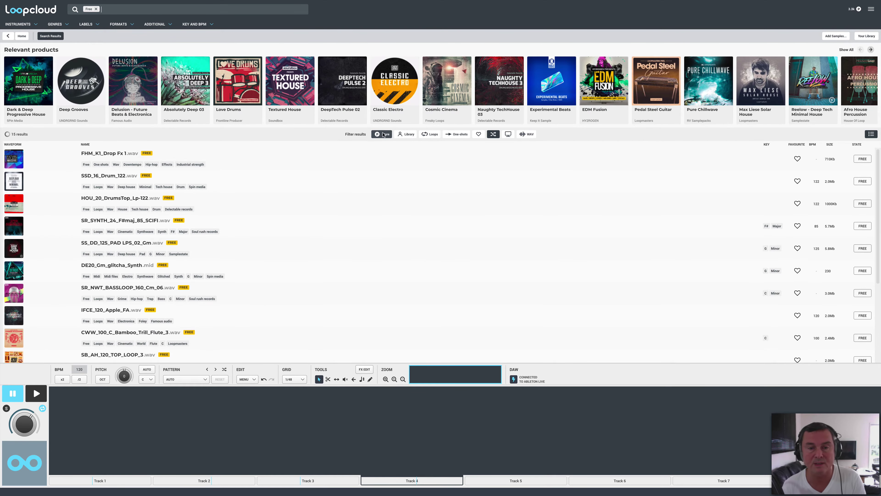
click(406, 135)
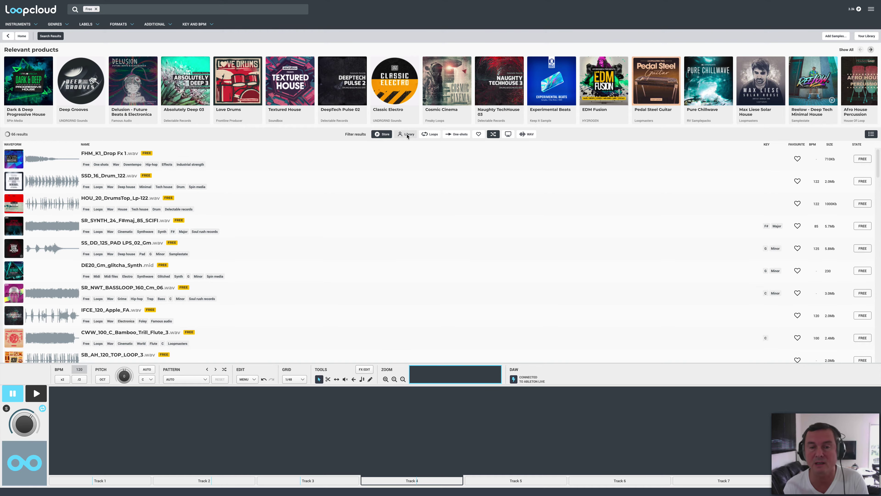
click(406, 134)
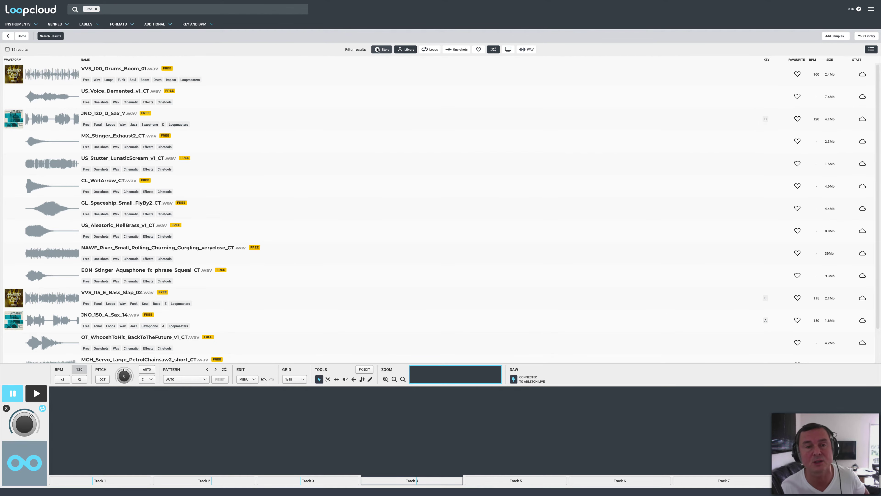
Step: Narrow the Free search results to store sounds by removing the Library filter
click(406, 50)
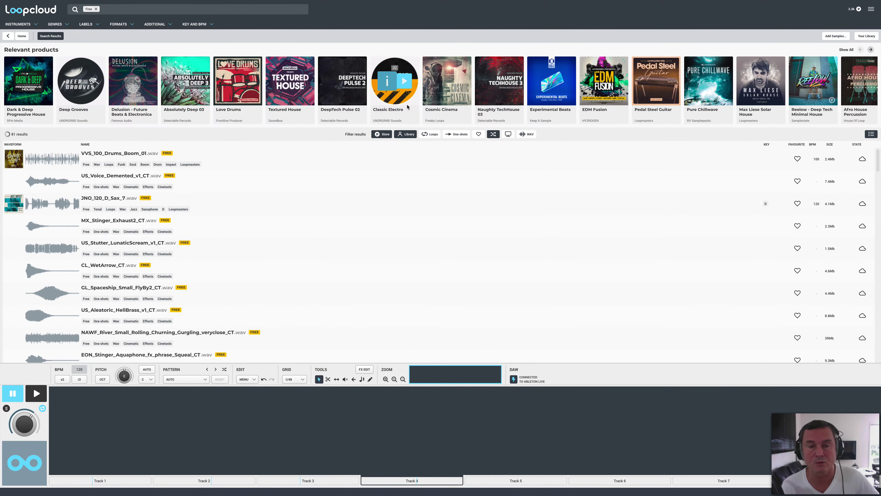
click(408, 135)
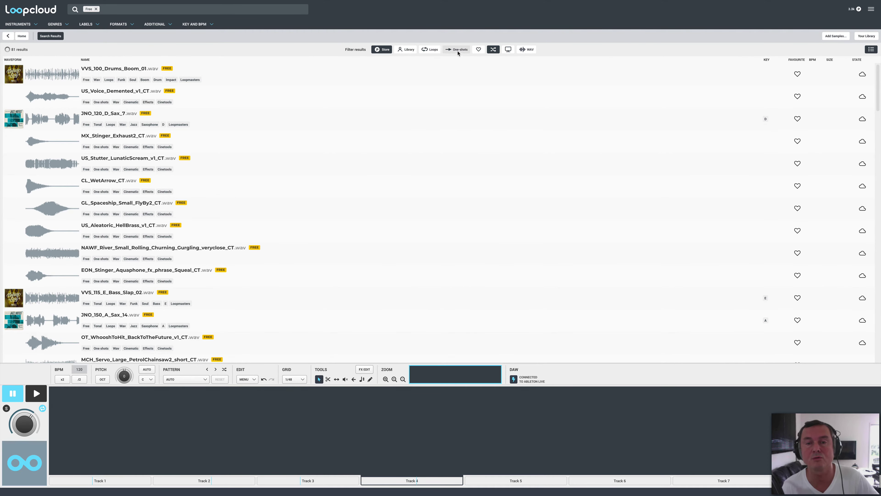
click(494, 49)
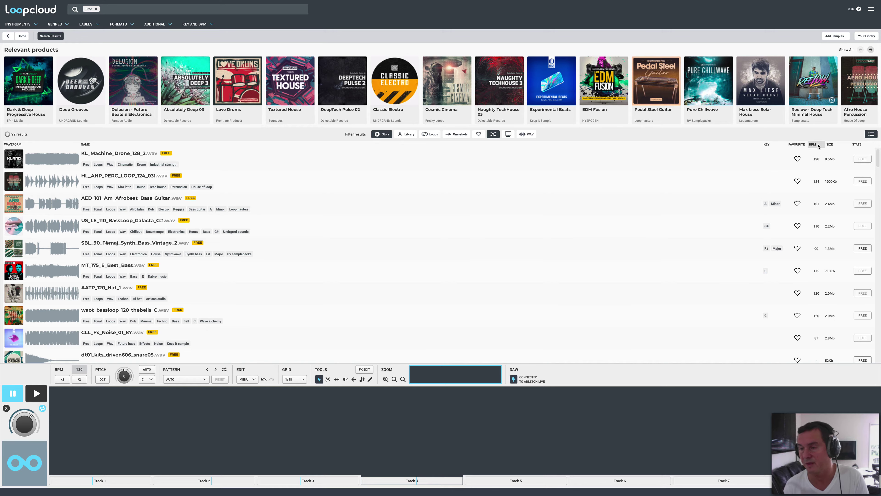
Step: Replace the Free tag with the Ambience instrument tag, add the Library filter and limit the results to key A
click(97, 9)
click(34, 24)
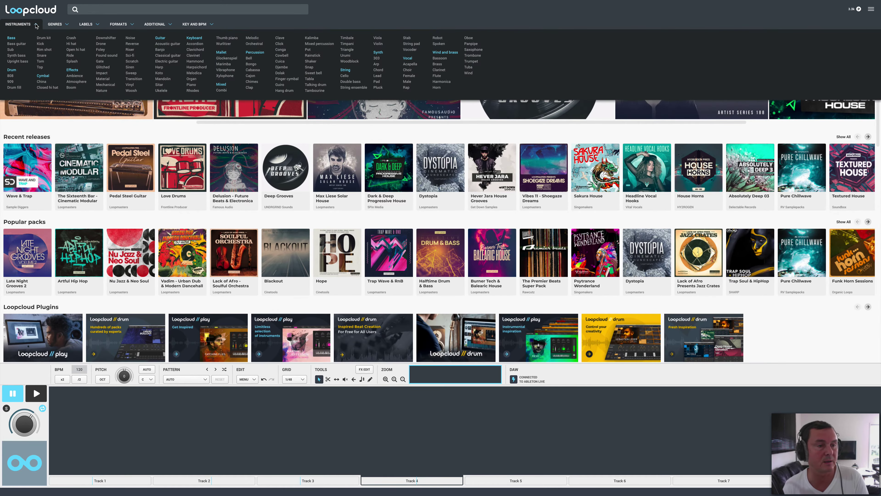
click(77, 76)
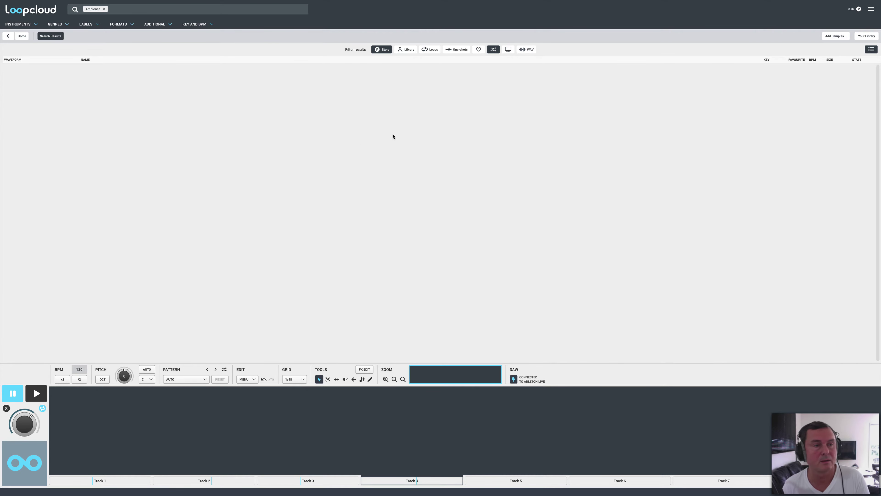
click(400, 50)
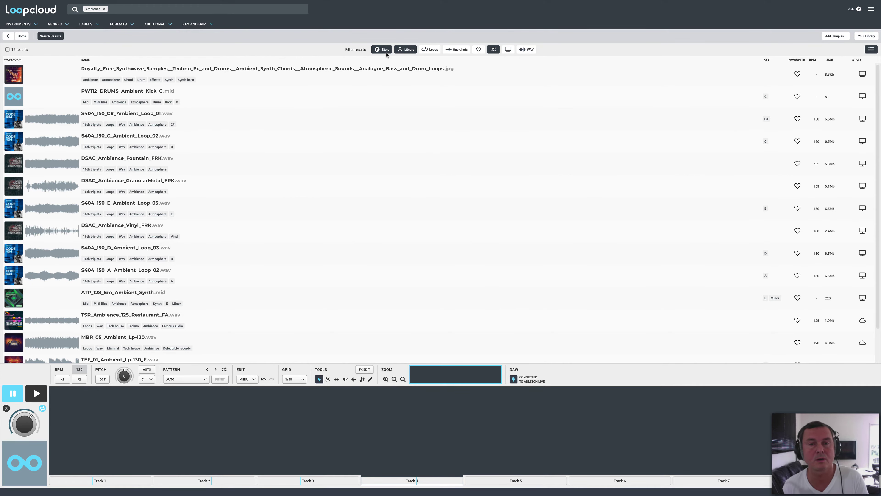
click(208, 25)
click(226, 72)
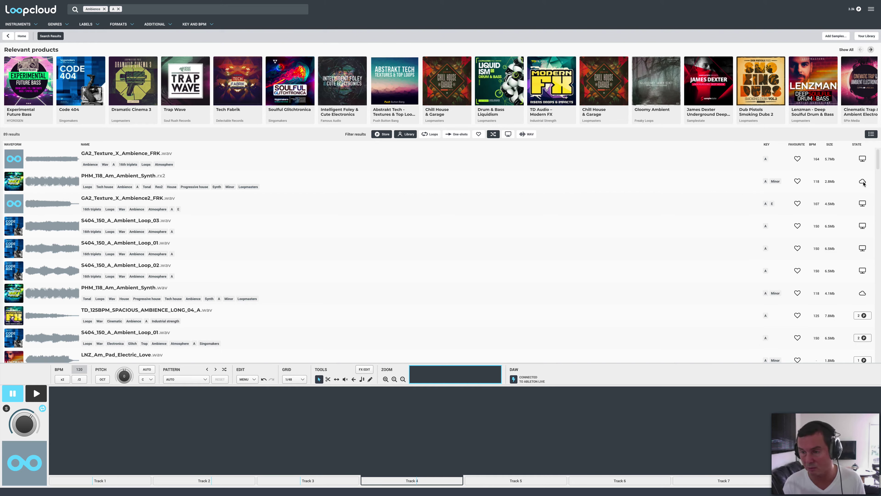
Step: Look through the Ambience results in key A, and check the account's storage, points and subscription
scroll(864, 204, down, 3)
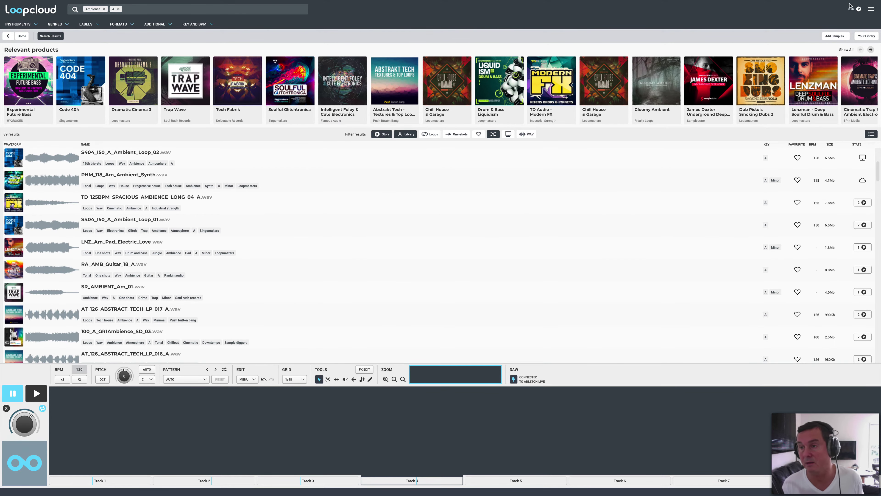
click(859, 9)
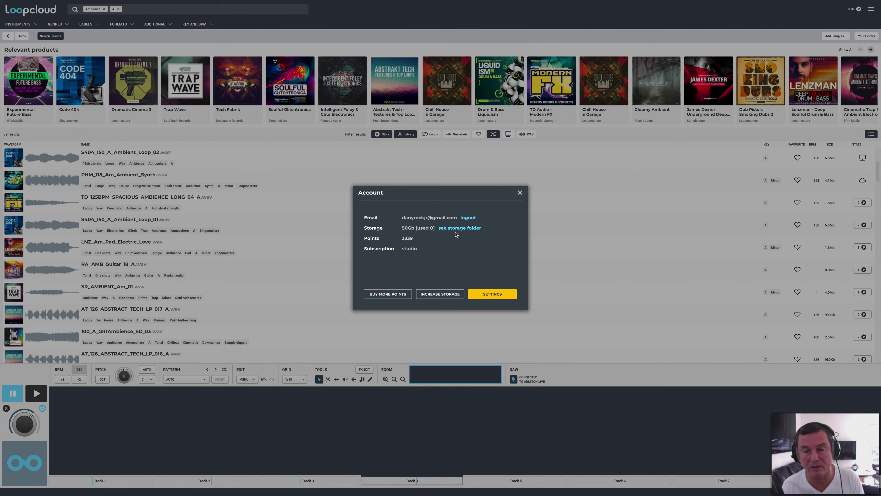
click(519, 193)
mouse_move(486, 95)
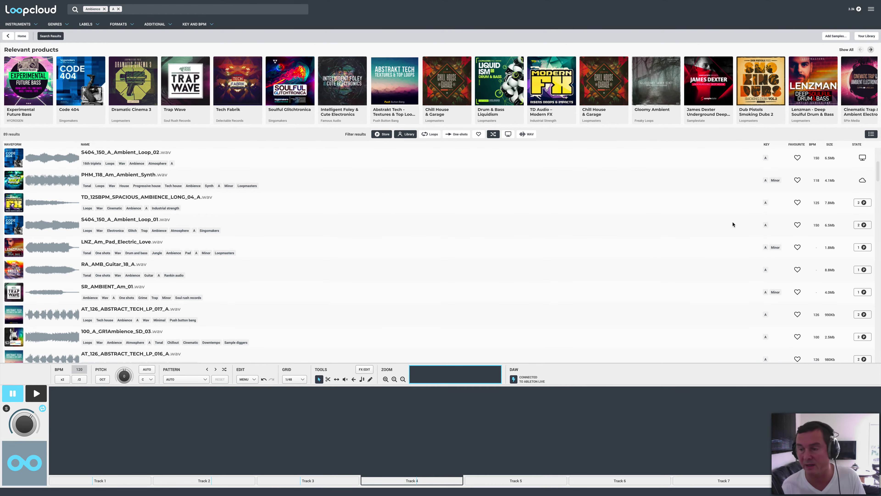
Step: Load and preview TD_125BPM_SPACIOUS_AMBIENCE_LONG_04_A.wav, and buy the file
click(124, 201)
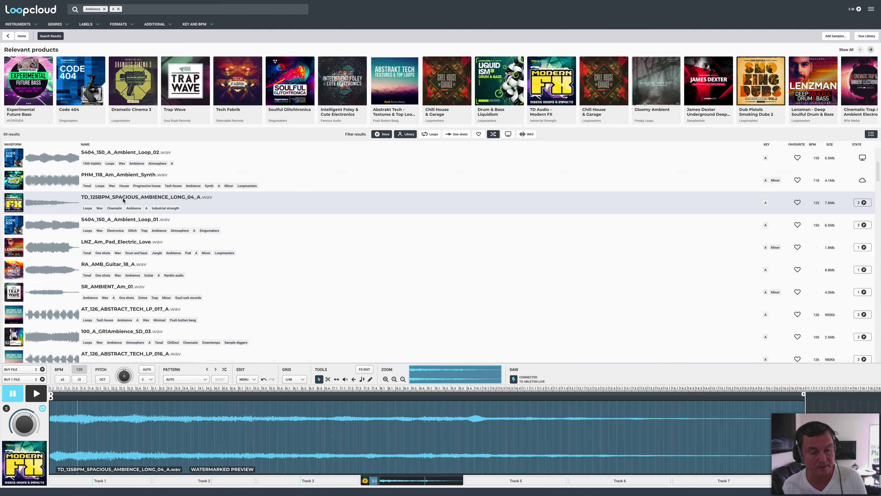
click(37, 392)
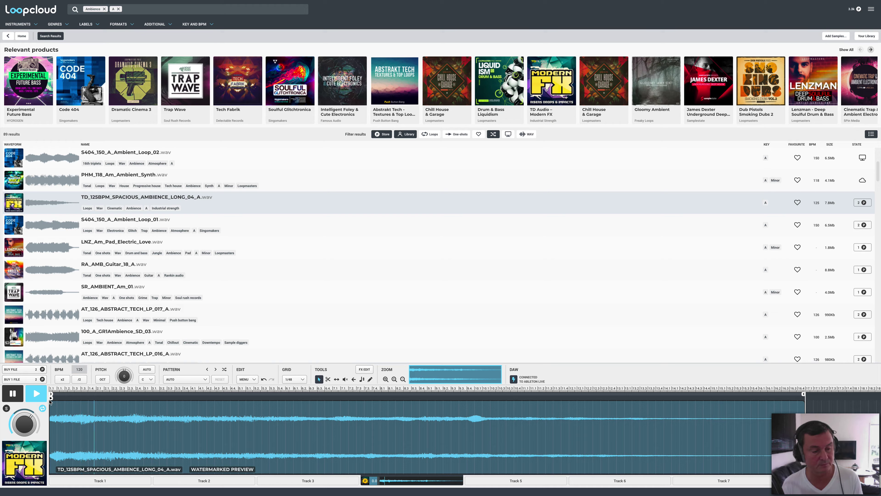
key(space)
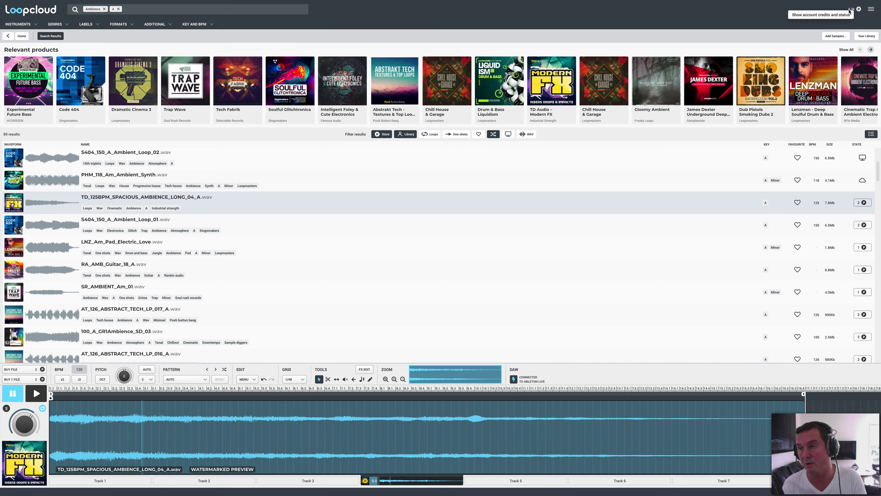
mouse_move(800, 66)
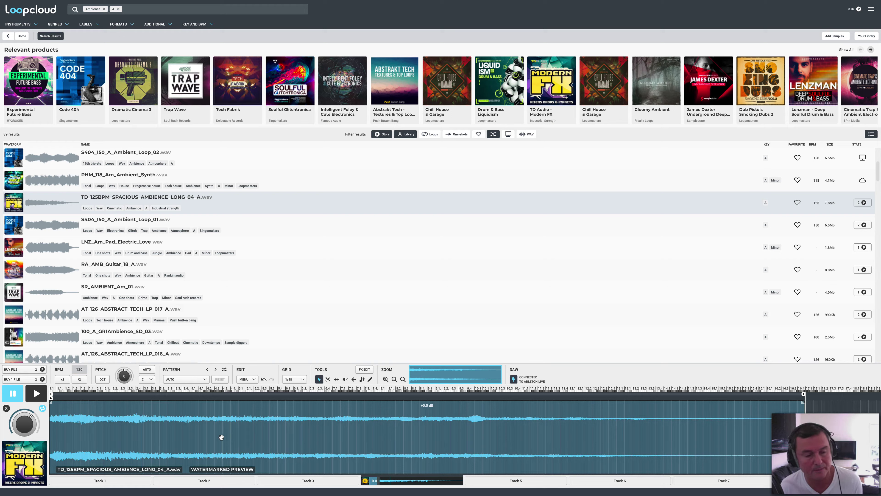
key(space)
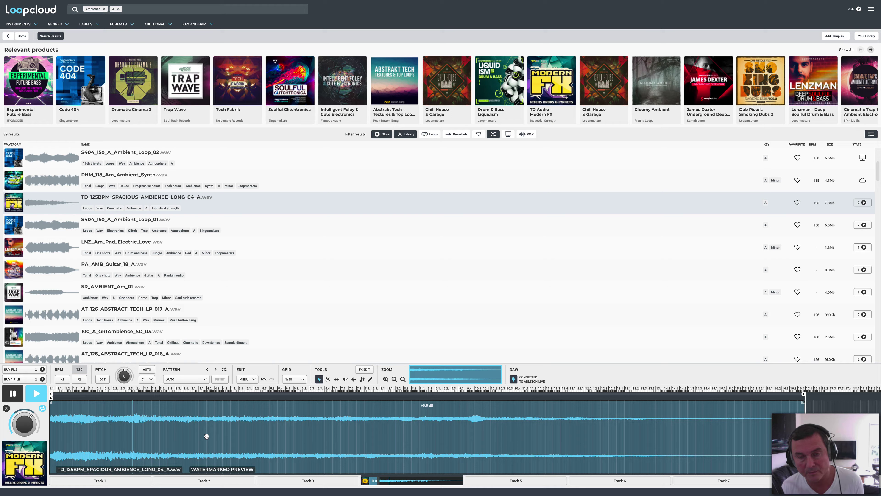
key(space)
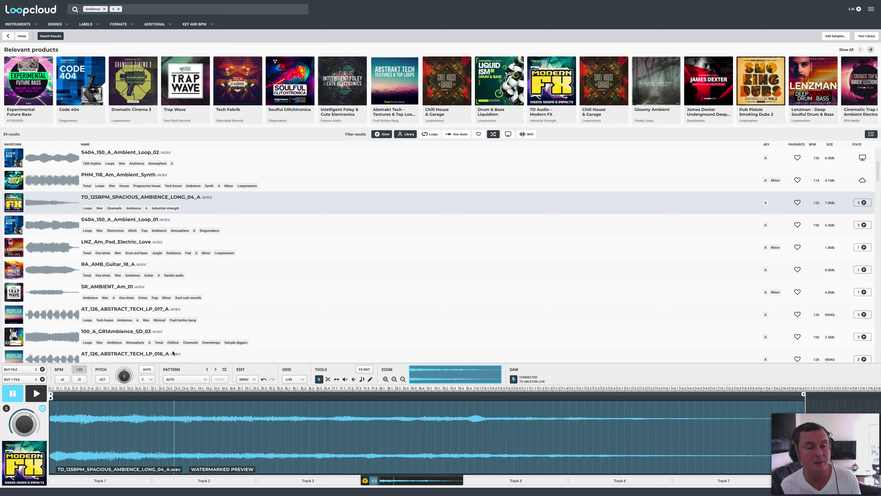
click(36, 371)
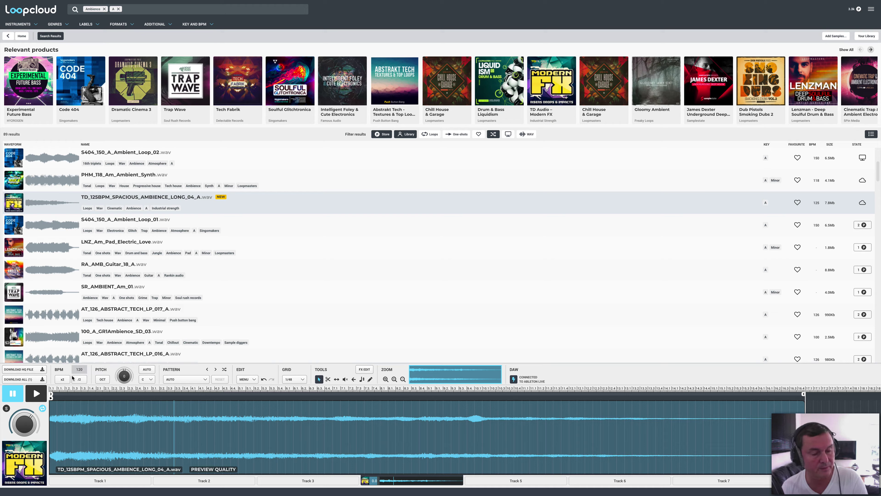
Step: Switch to Ableton Live, delete the MIDI clip in the first slot of track 2 MIDI and return to Loopcloud
key(ctrl+Right)
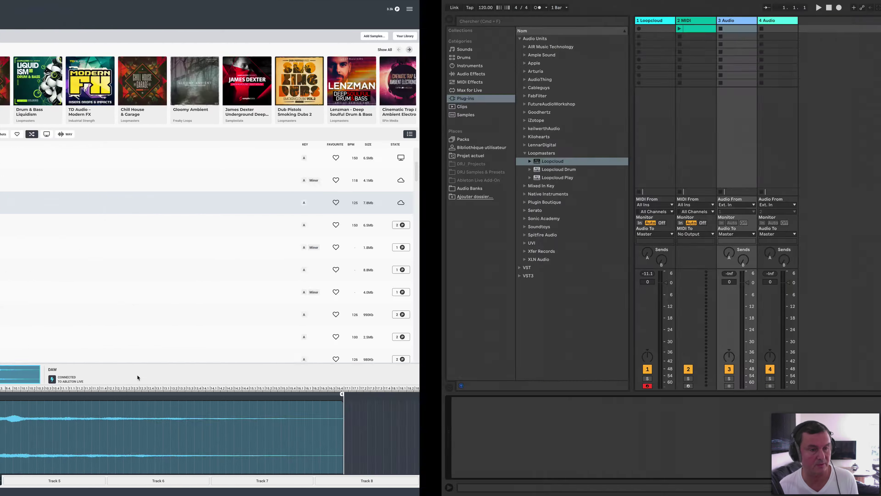
click(260, 29)
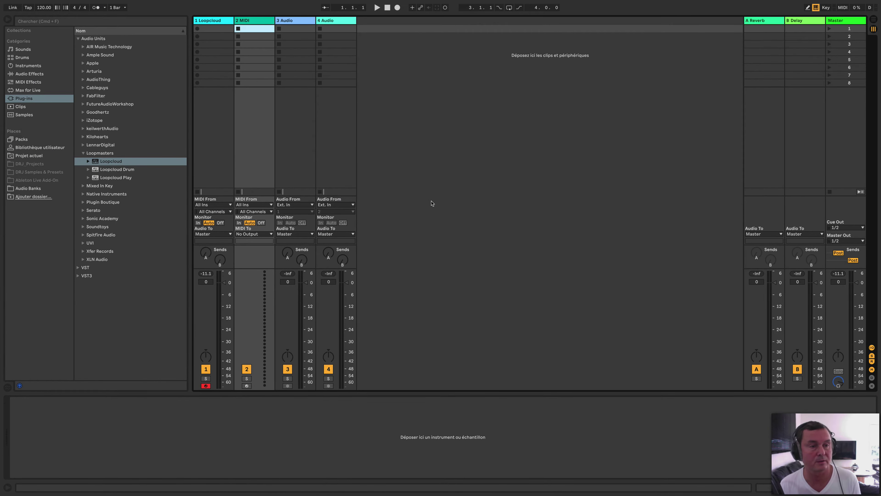
key(ctrl+Left)
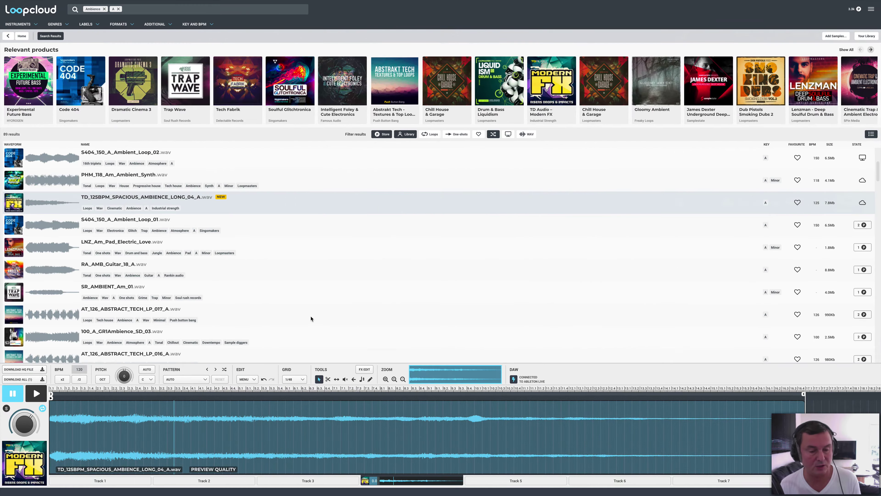
Step: Download the HQ file and place its original version in the first slot of track 3 Audio in Ableton Live
click(34, 371)
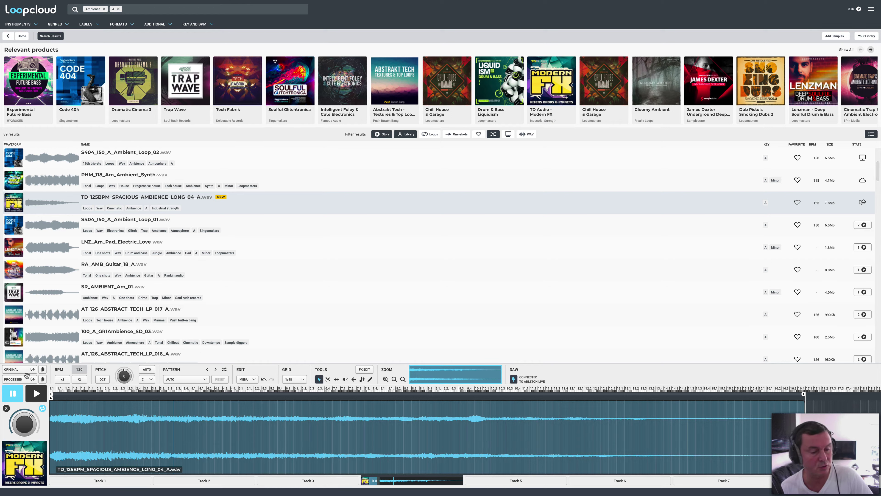
drag(27, 370, 289, 30)
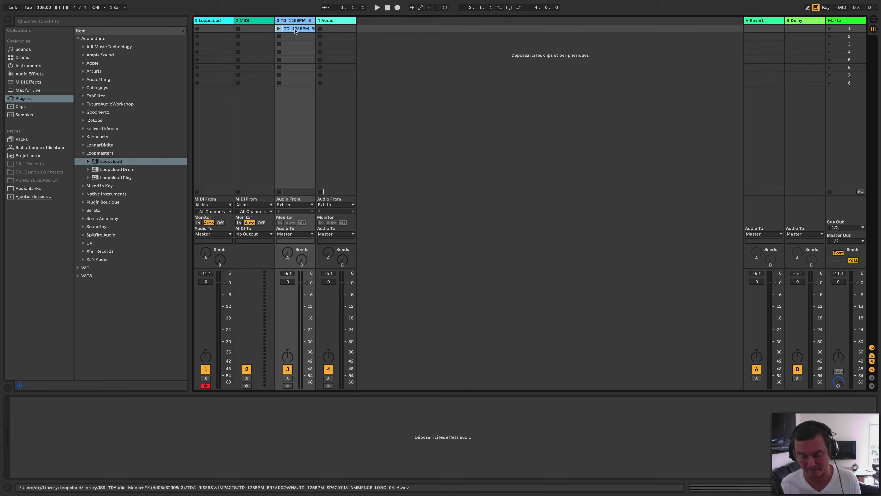
Step: Delete the ambience clip from track 3 and set the project tempo to 120 BPM
key(Delete)
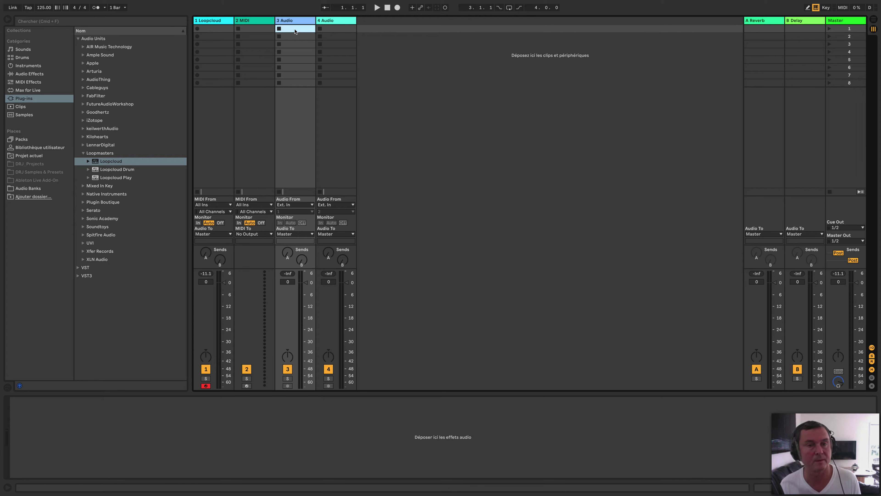
click(42, 8)
text(120)
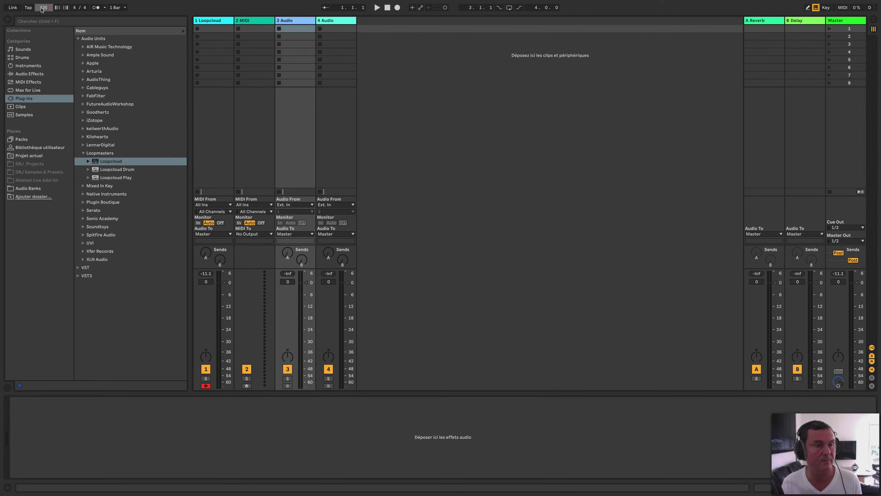
Step: Create an empty MIDI clip in the first slot of track 2 MIDI and close its note editor
click(261, 30)
double_click(261, 29)
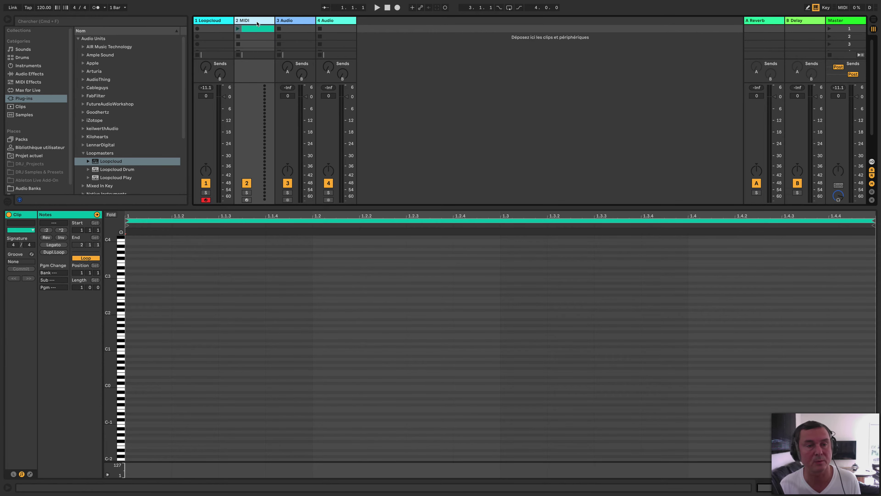
key(shift+Tab)
Step: Bring the original ambience sample from Loopcloud into the first slot of track 3 Audio again, and delete the clip
key(ctrl+Left)
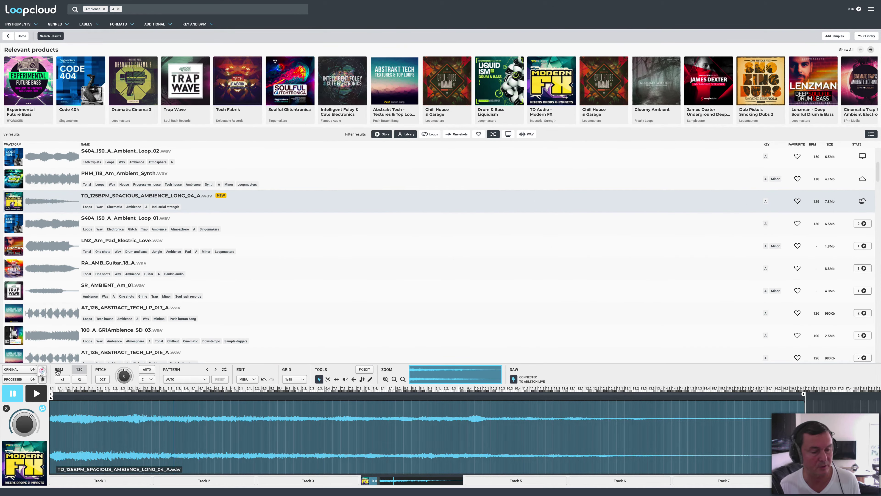
drag(144, 367, 298, 29)
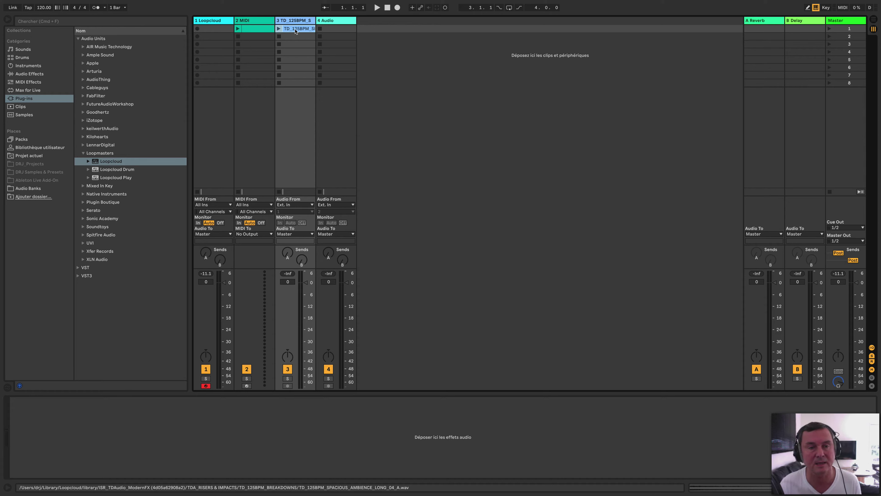
key(Delete)
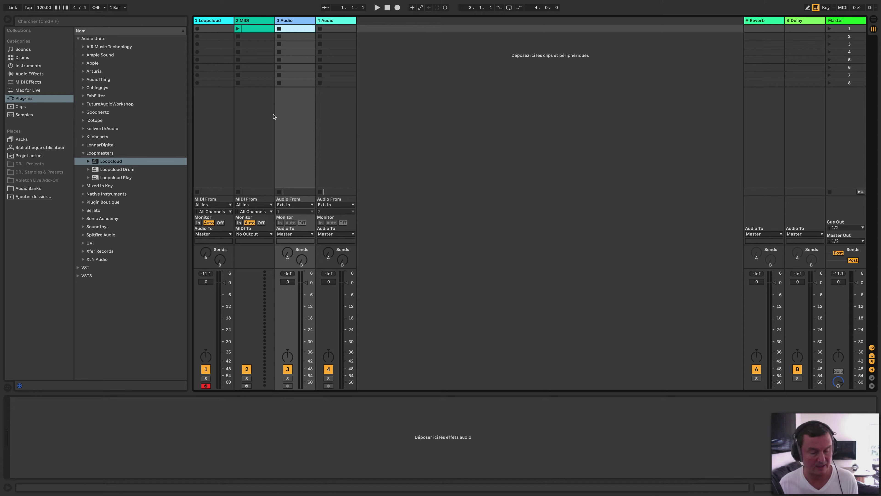
Step: Bring the processed ambience sample from Loopcloud into the second slot of track 3 Audio, play it and undo the import
key(ctrl+Left)
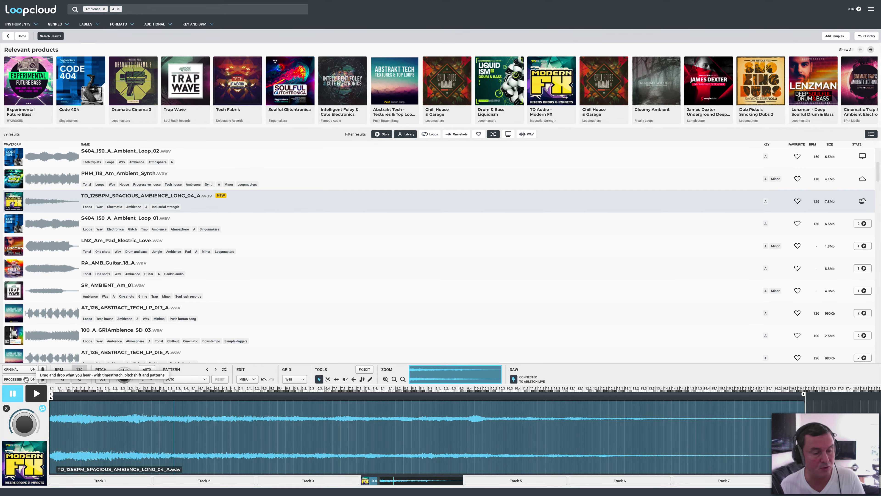
drag(69, 387, 305, 38)
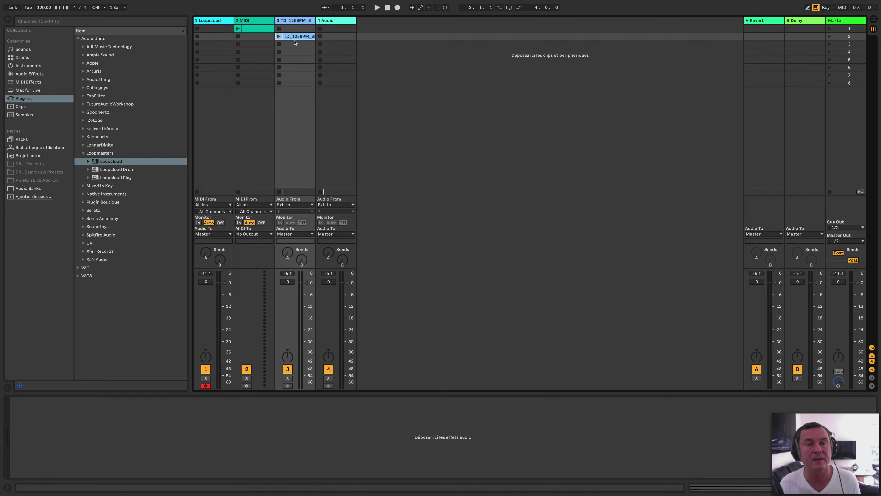
click(277, 36)
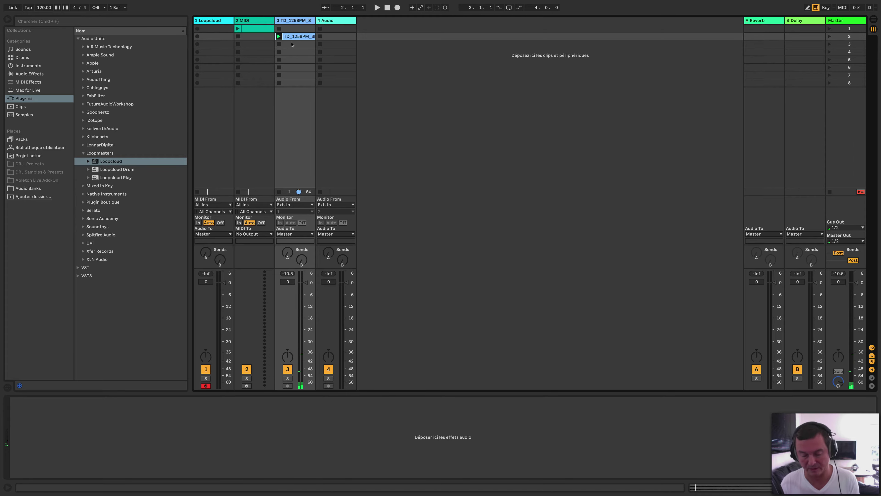
key(super+z)
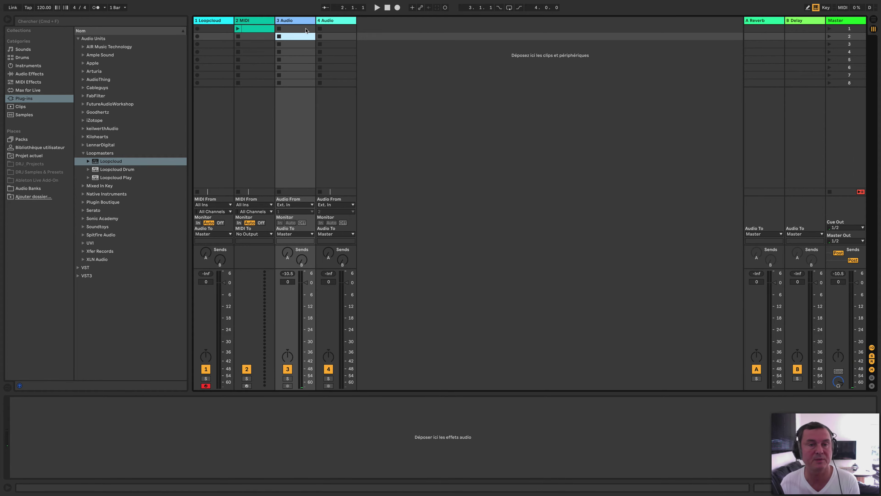
Step: Switch back to Loopcloud, clear the ambience sample from Track 4 and select Track 1
click(262, 31)
key(super+Tab)
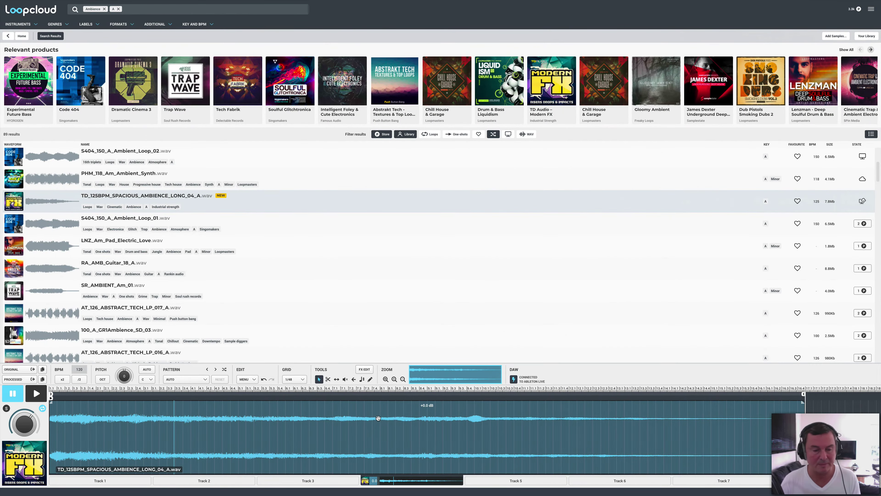
right_click(383, 480)
click(406, 449)
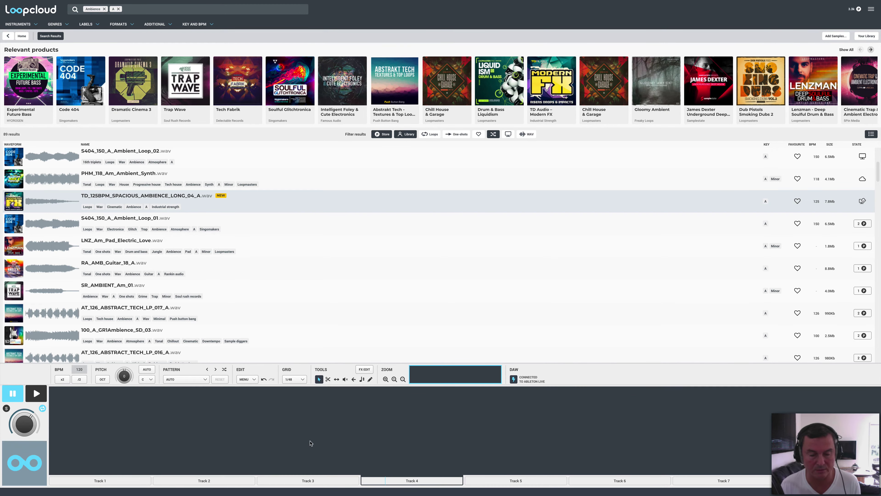
click(128, 483)
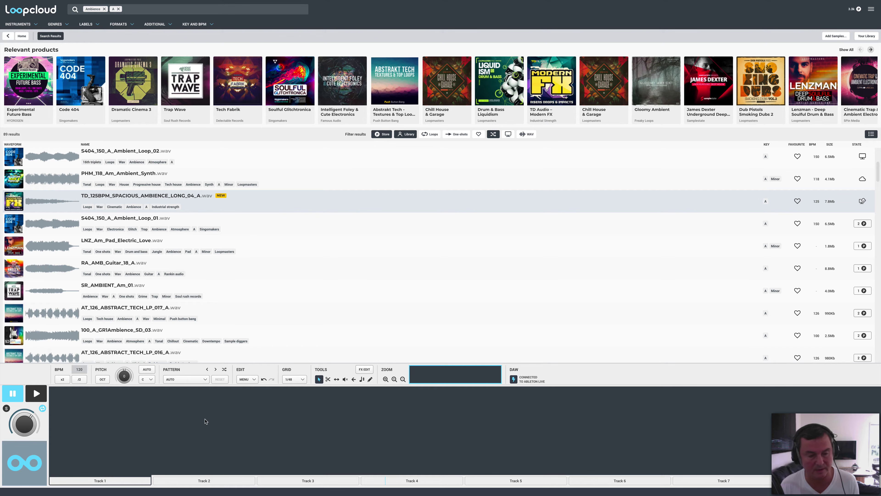
Step: Clear the Ambience and A search tags and filter the samples by the Free tag
click(118, 9)
click(104, 9)
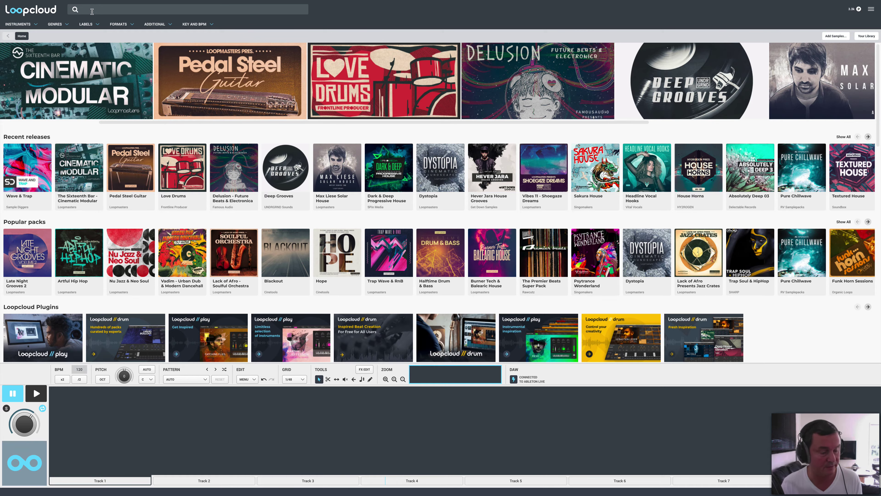
text(free)
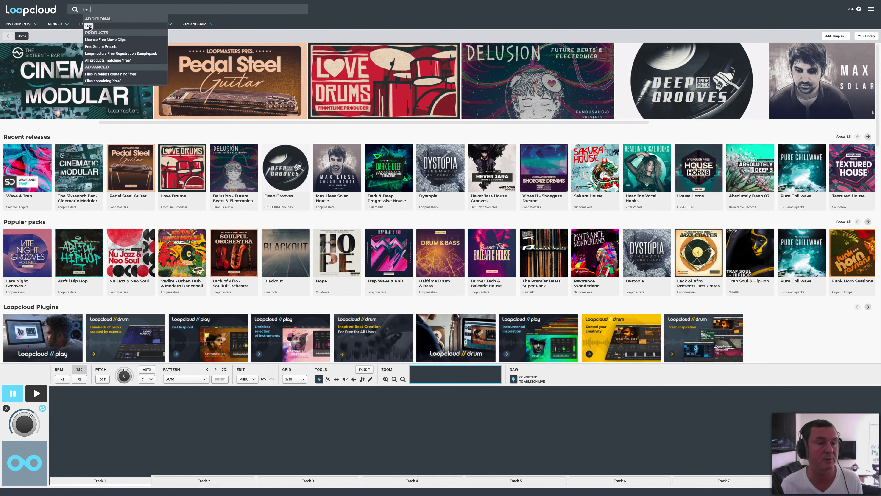
click(89, 26)
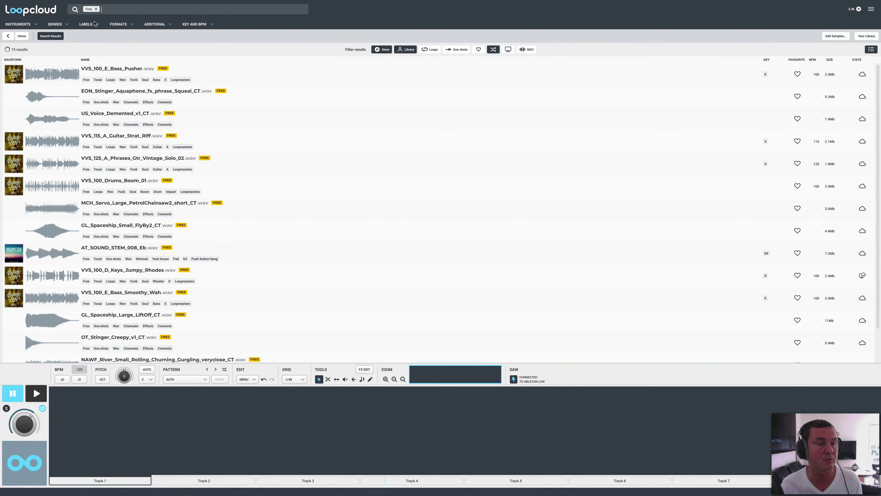
Step: Narrow the free samples to the Soul genre
click(24, 25)
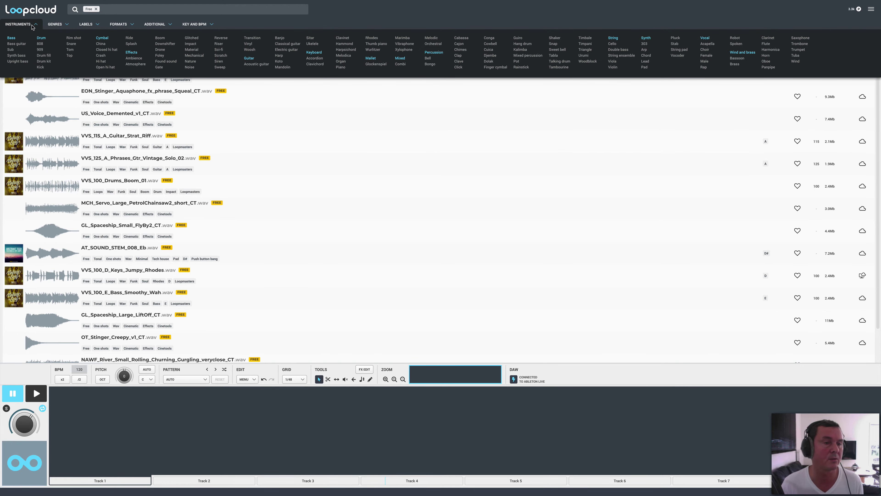
scroll(31, 27, up, 3)
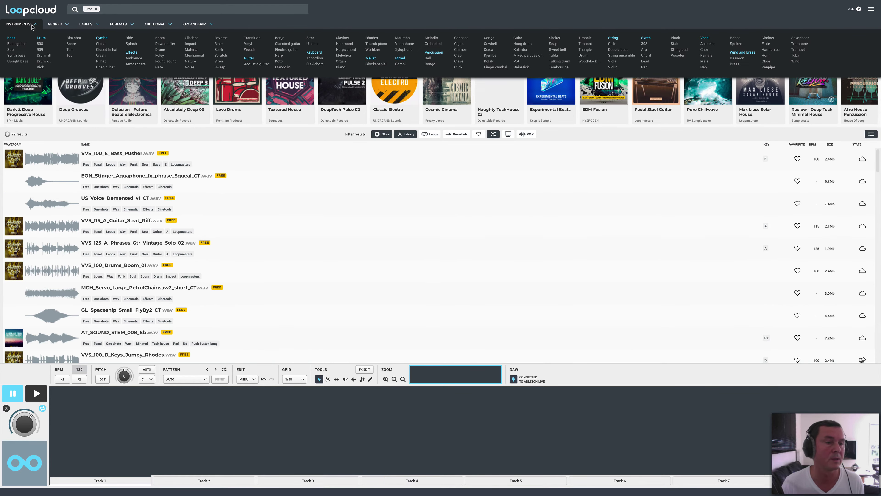
click(54, 25)
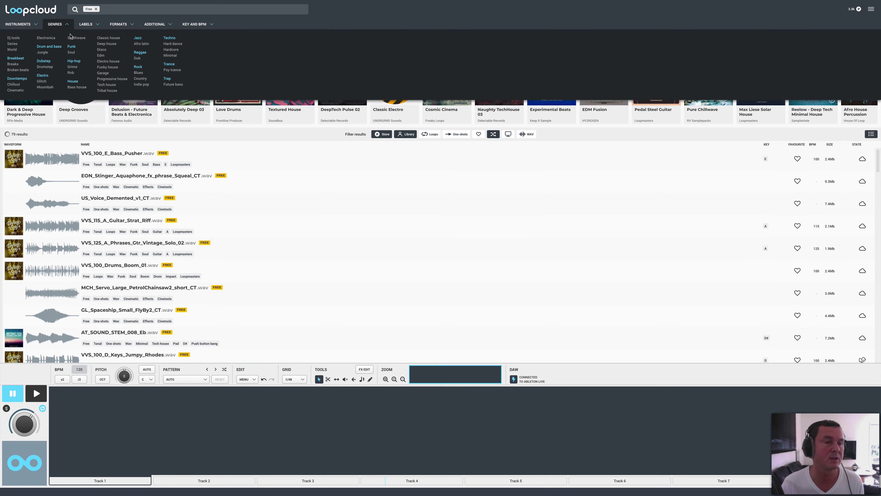
click(71, 52)
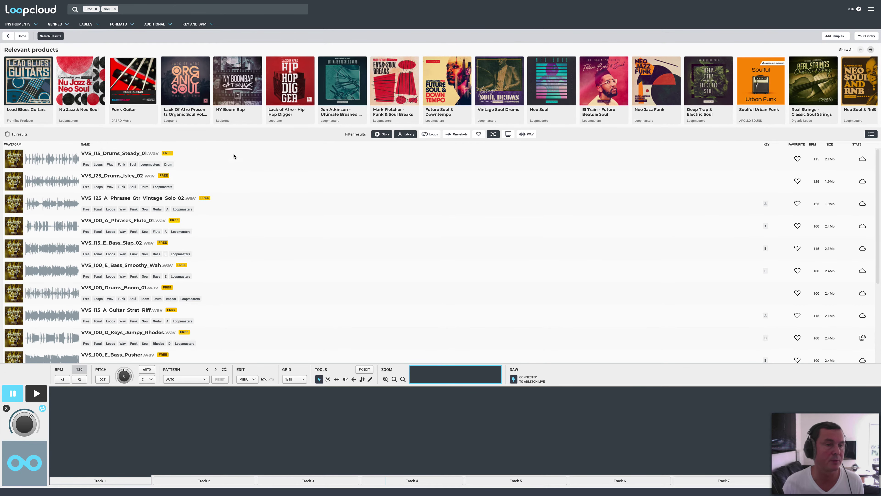
click(36, 25)
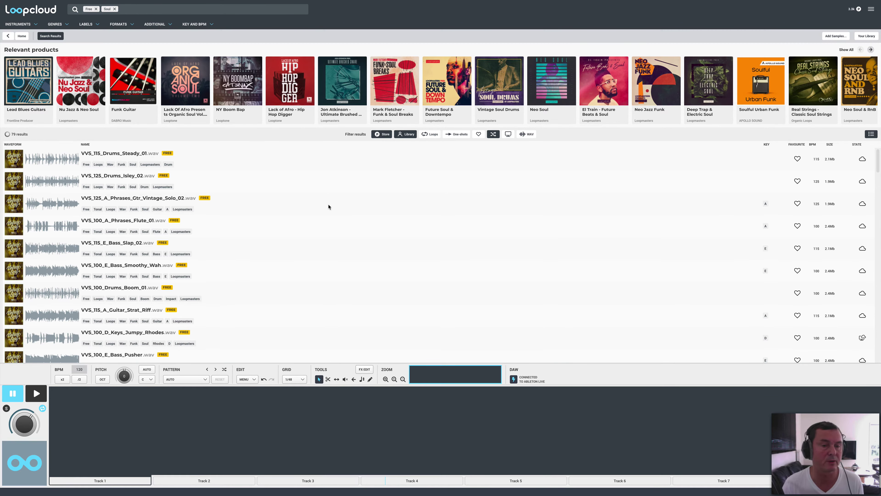
Step: Load the free VVS_115_E_Bass_Slap_02 loop into Track 1, listen to it and stop playback
scroll(176, 208, down, 2)
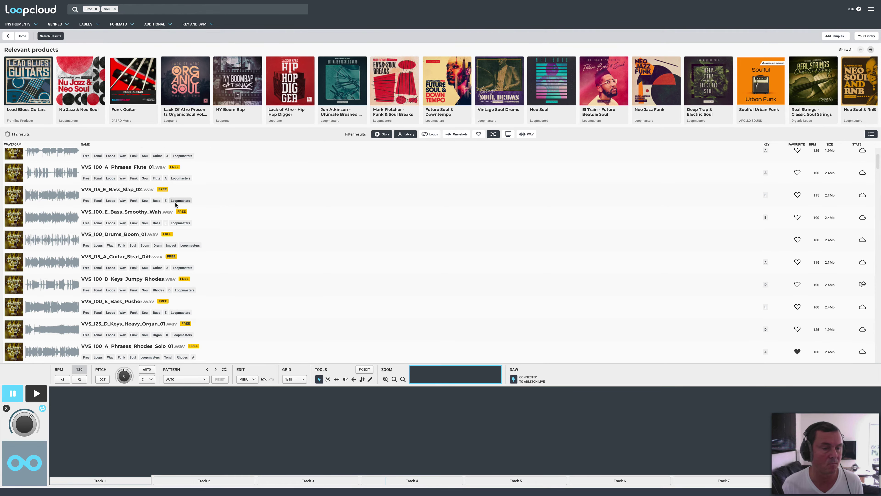
click(115, 190)
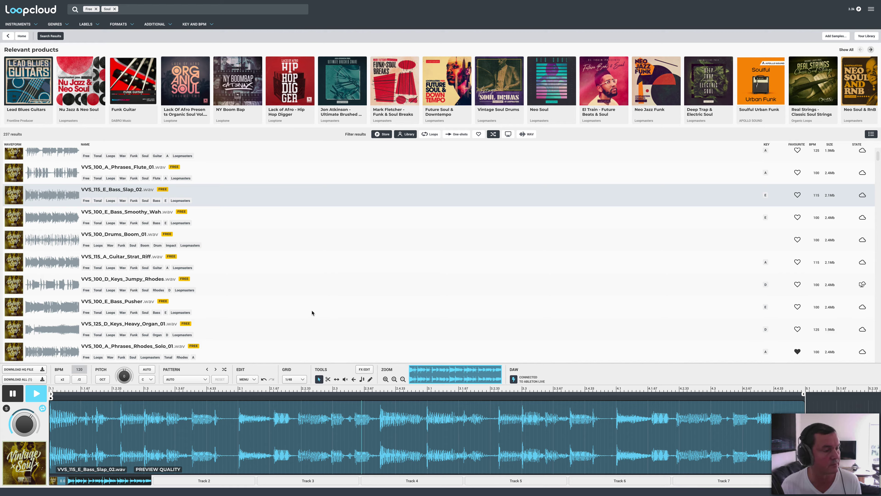
key(space)
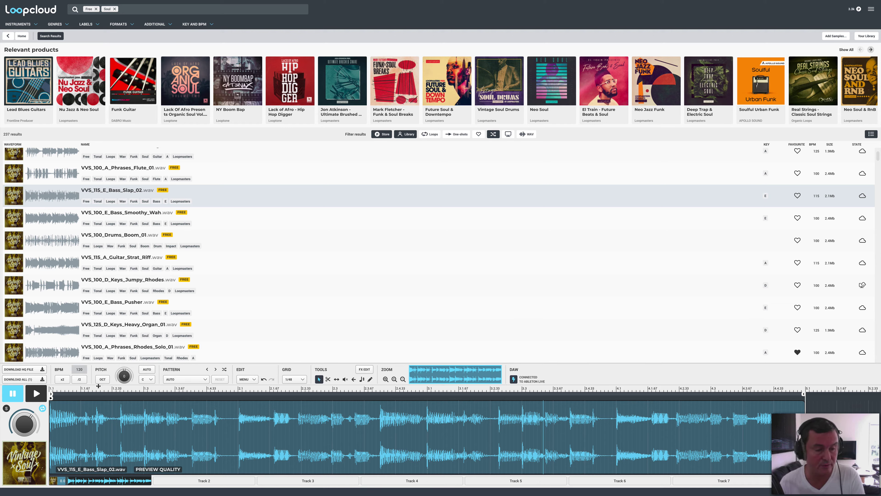
Step: Try the bass loop an octave up and an octave down, and return its pitch to 0
click(105, 382)
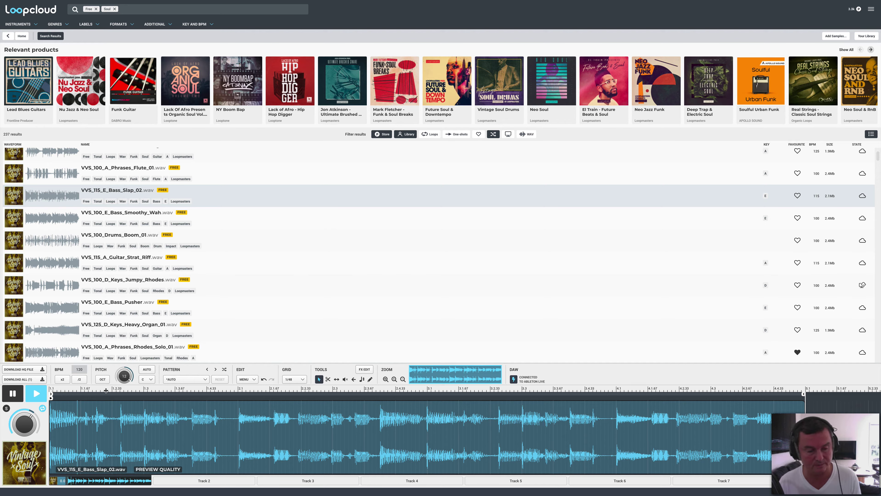
click(103, 380)
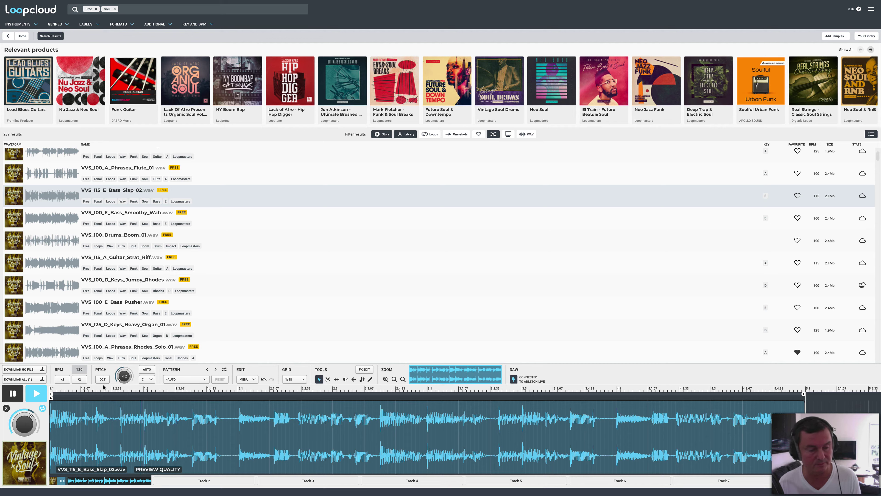
click(102, 381)
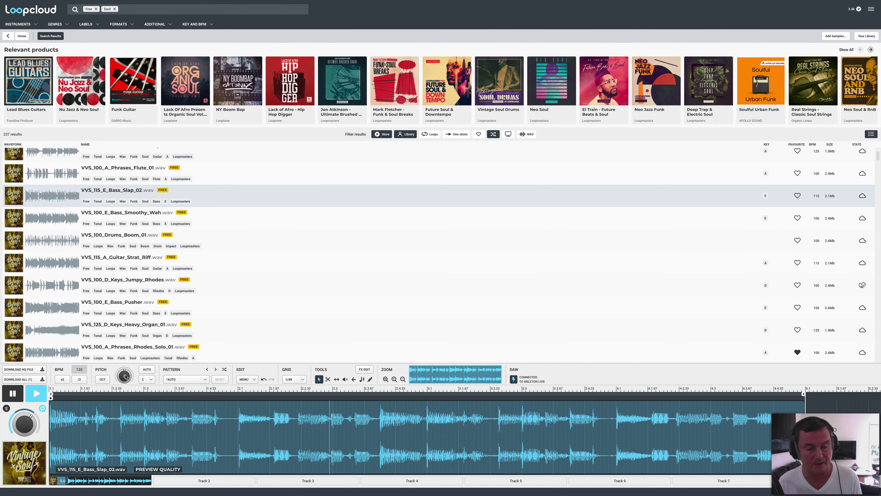
mouse_move(126, 377)
mouse_down()
mouse_move(129, 366)
mouse_move(122, 372)
mouse_up()
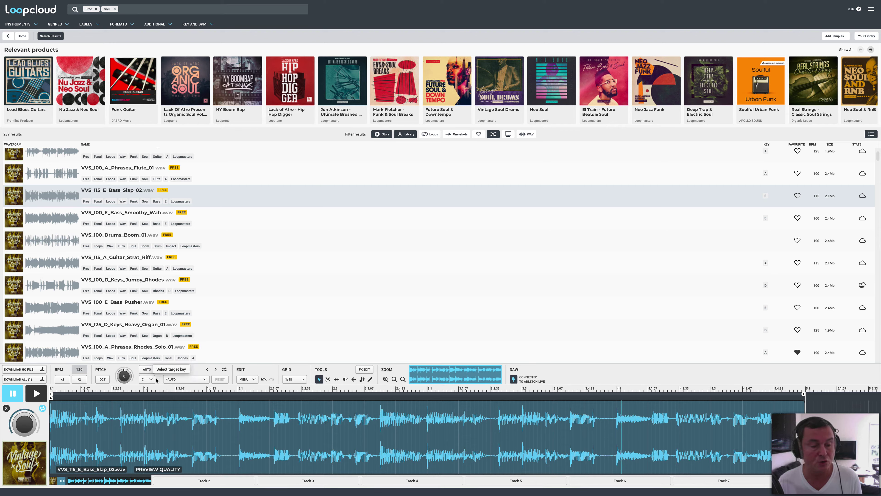
Step: Set the target key to F and compare the bass loop with automatic pitch matching on and off
click(143, 378)
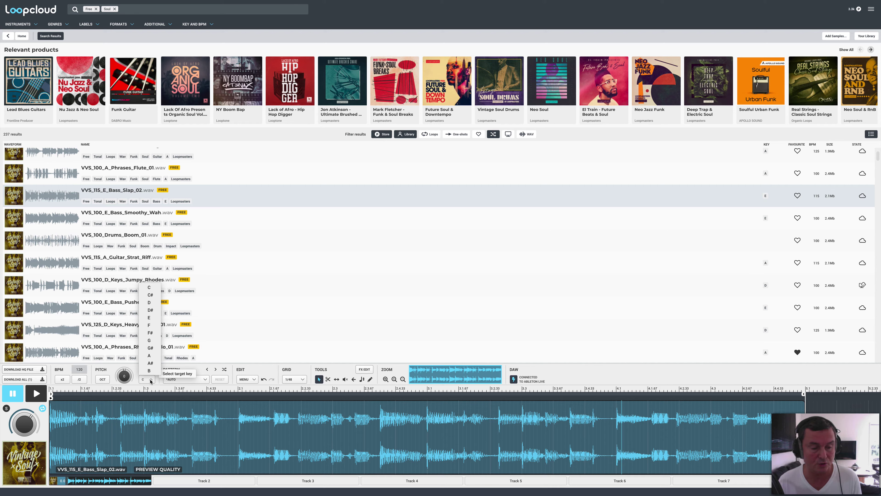
click(150, 325)
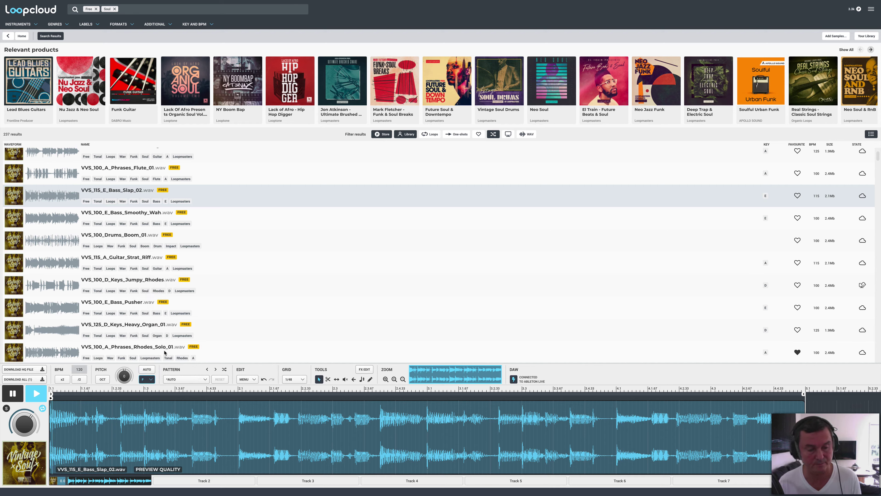
click(152, 369)
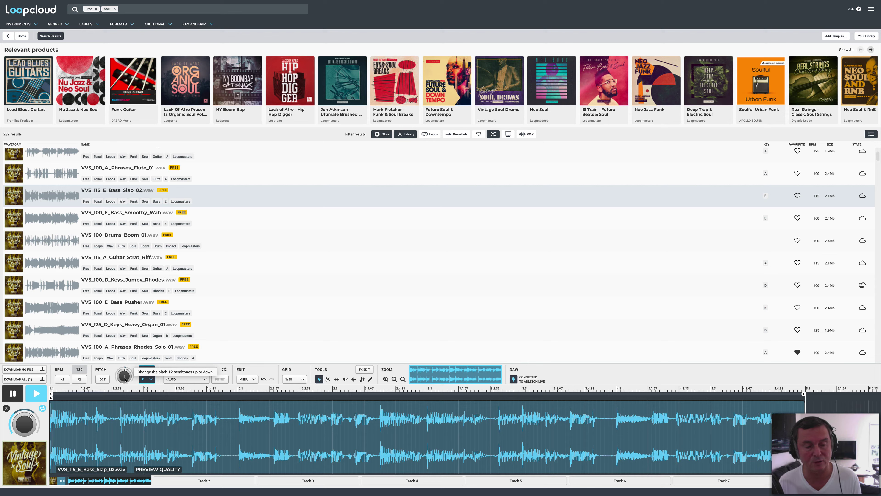
click(149, 371)
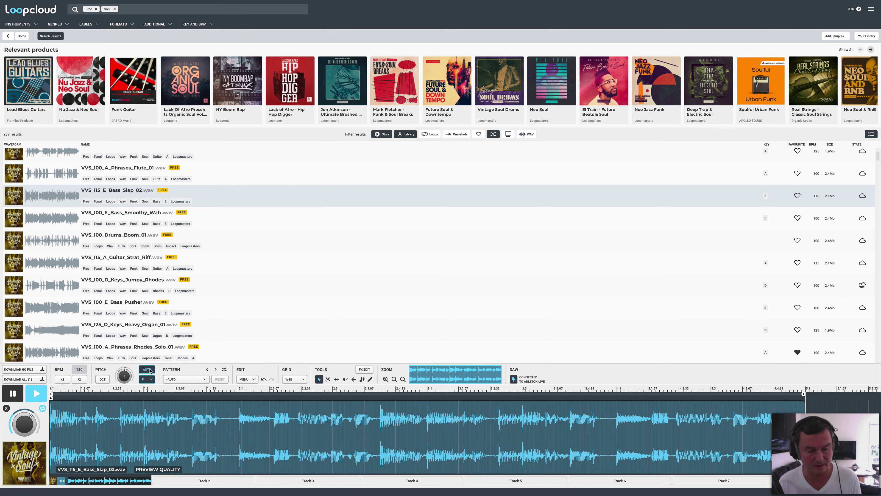
key(space)
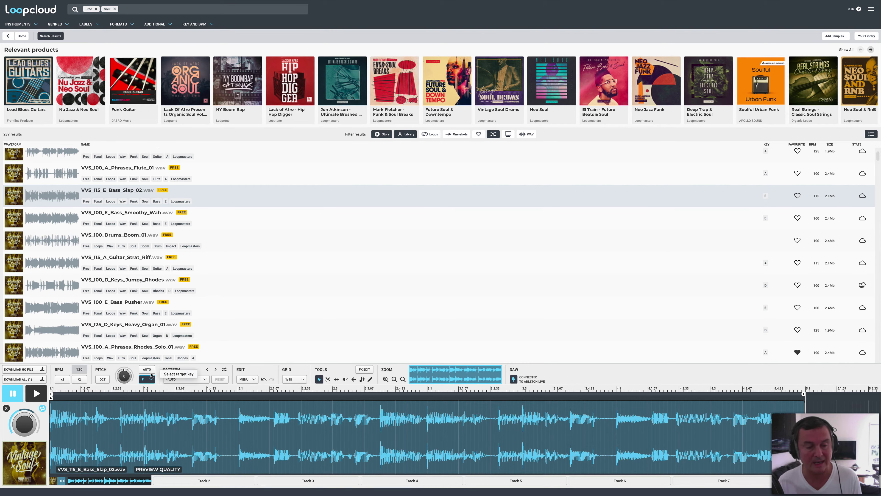
click(148, 371)
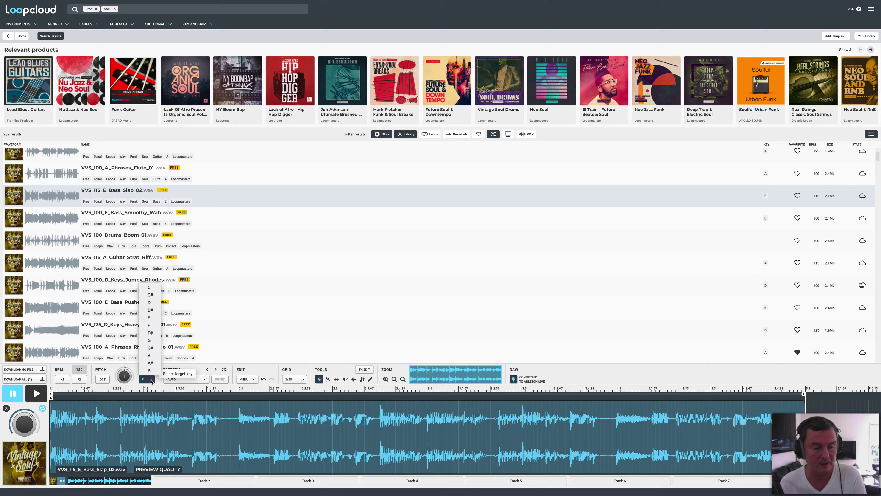
Step: Set the target key to C, enable automatic pitch matching, and change the target key to G
click(148, 379)
click(148, 288)
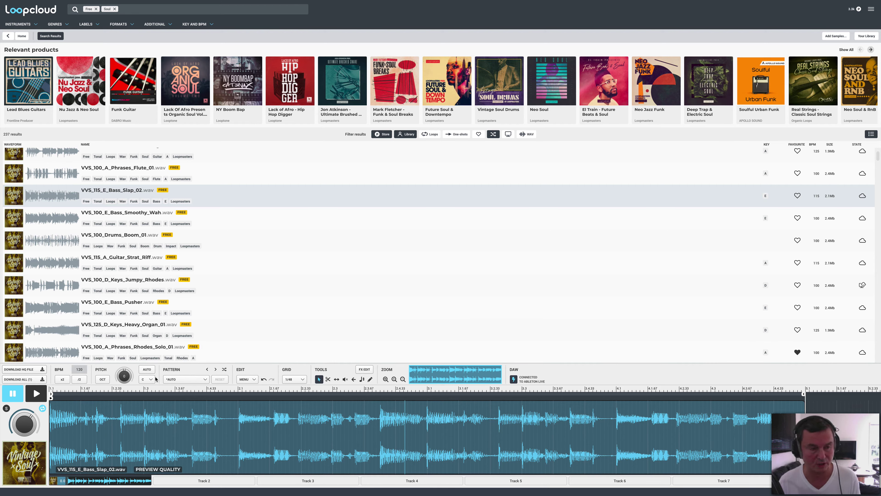
scroll(147, 229, up, 1)
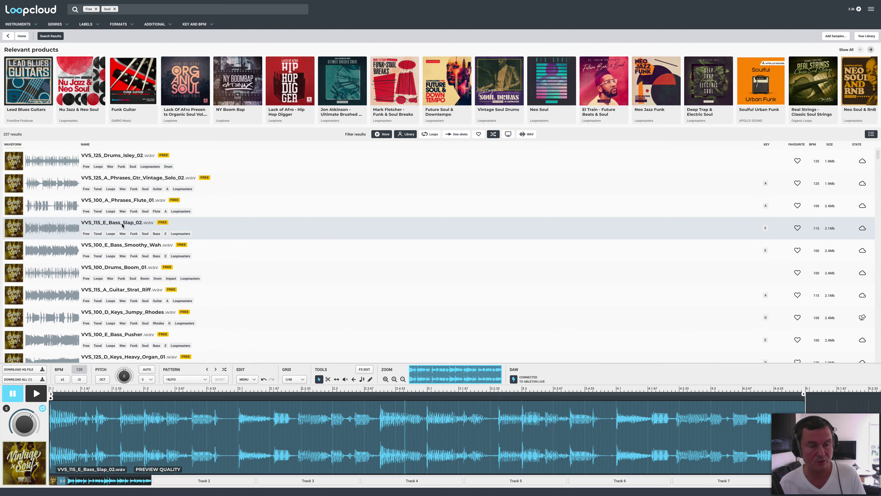
click(150, 370)
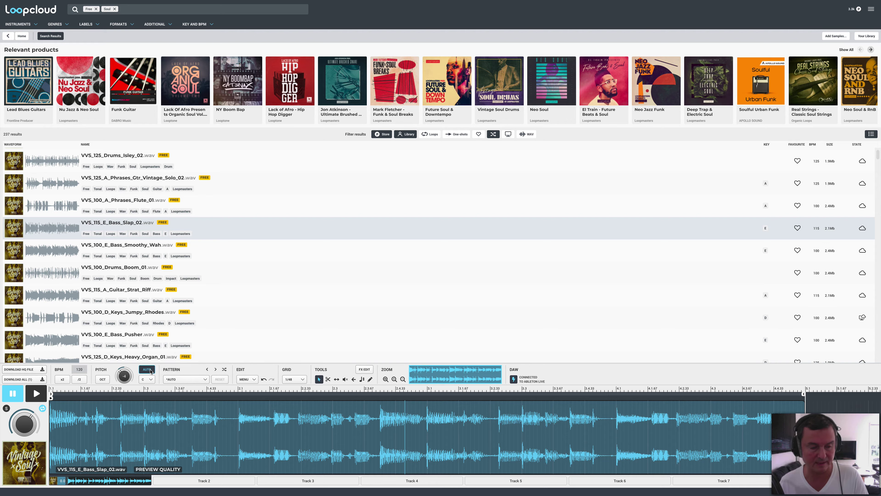
click(151, 380)
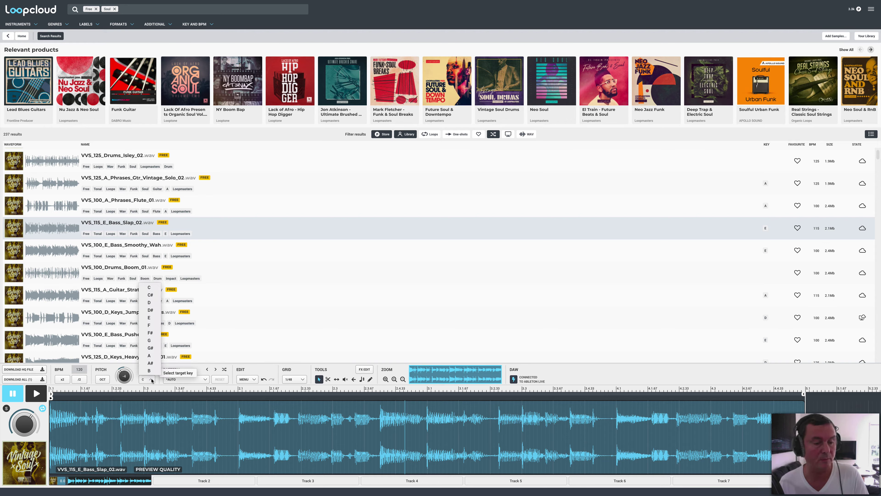
click(150, 341)
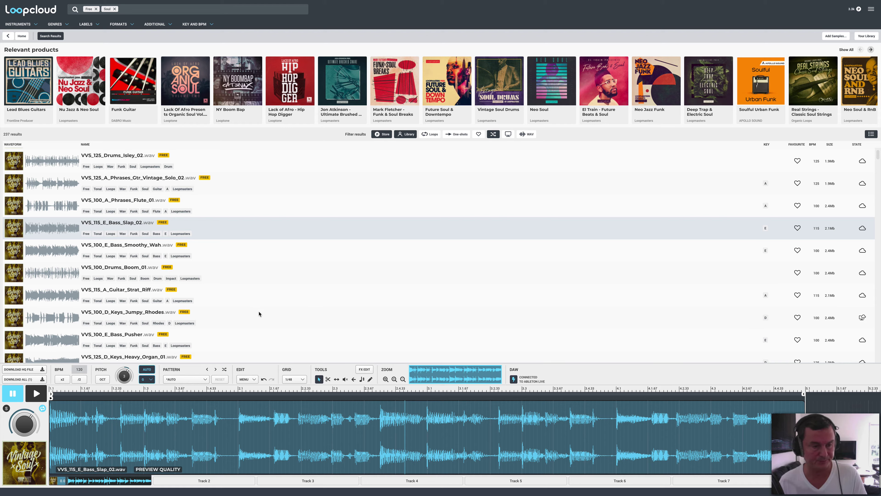
Step: Load the VVS_100_E_Bass_Smoothy_Wah loop, set the target key to C, and play it with automatic pitch matching off
click(114, 247)
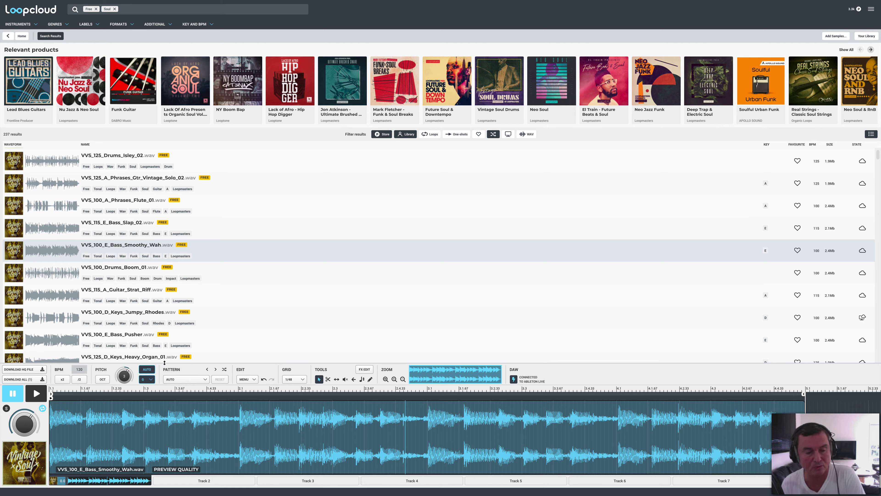
click(146, 380)
click(149, 291)
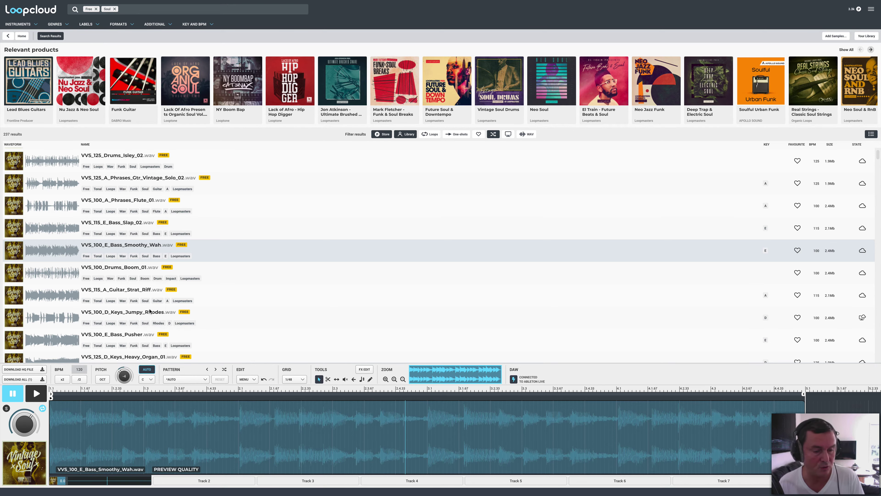
click(146, 369)
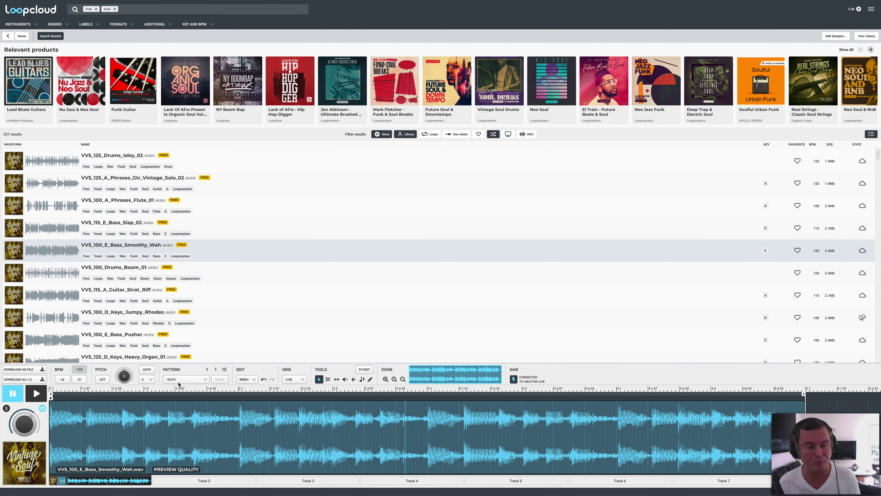
key(space)
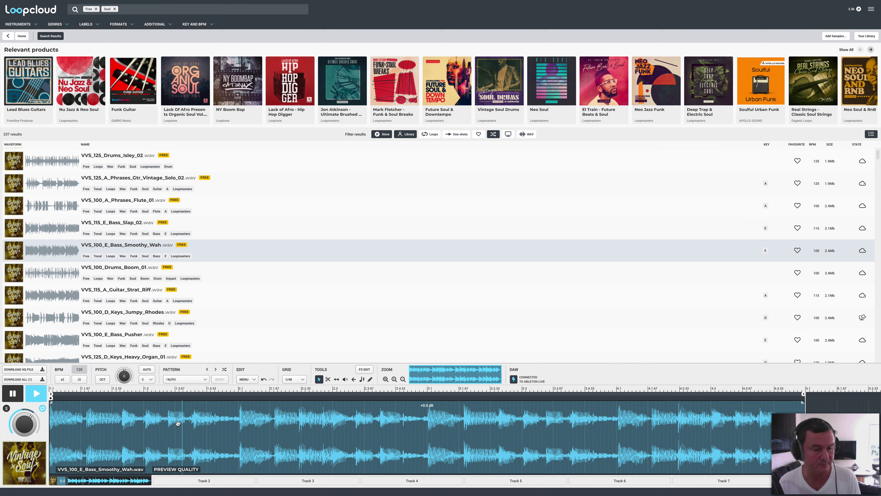
Step: Load the VVS_115_E_Bass_Slap_02 loop back into Track 1, stop playback and apply the Funk 1 pattern from the Basses presets
key(Up)
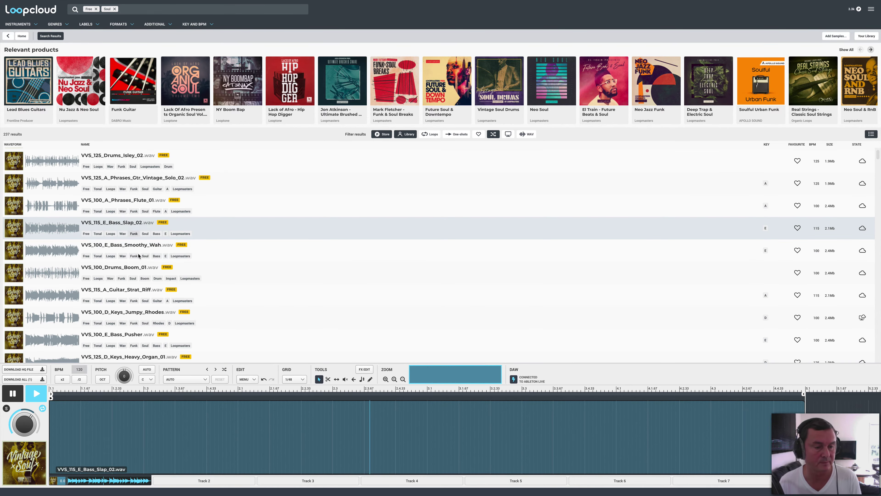
key(space)
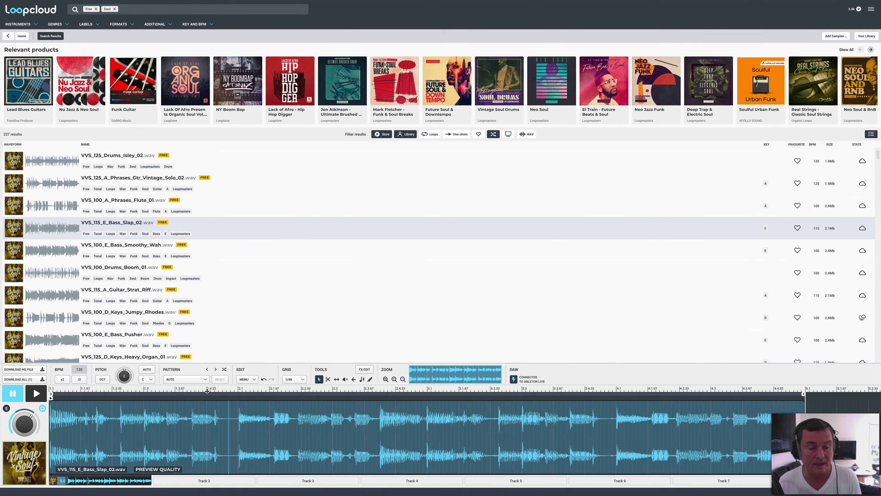
click(205, 380)
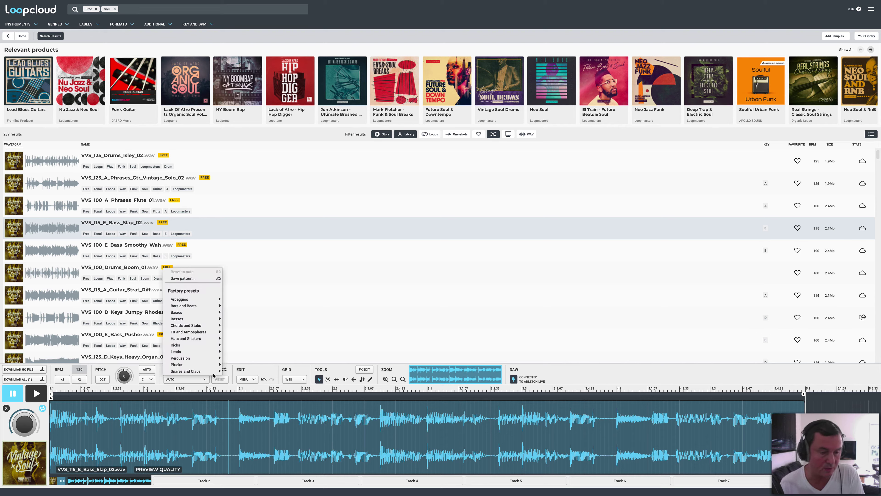
mouse_move(195, 318)
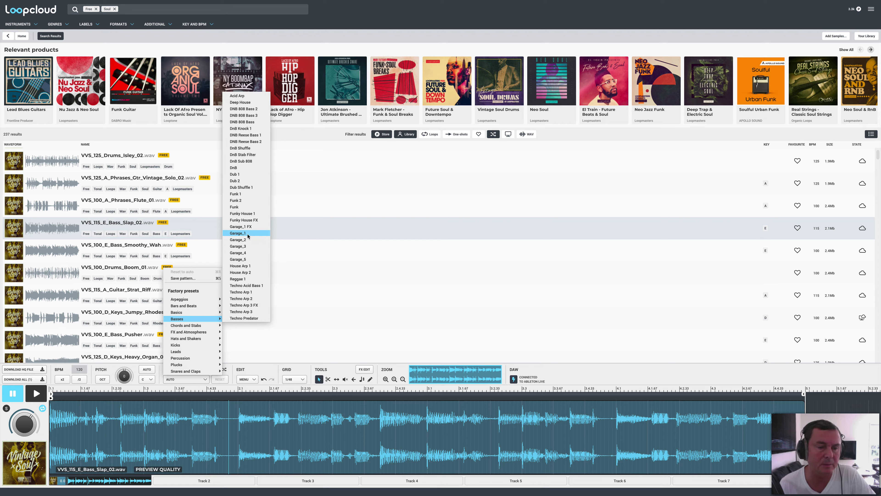
click(245, 194)
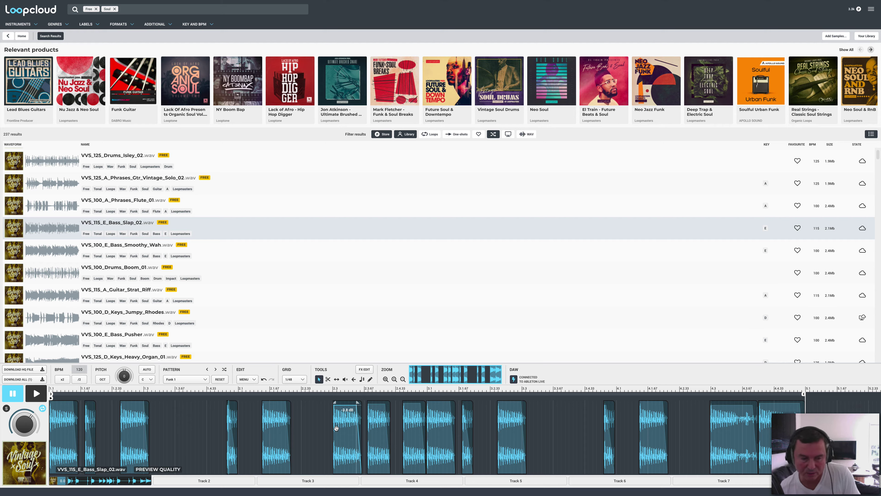
Step: Play the bass loop, switch its pattern from Funk 1 to Funk 2, and stop playback
key(space)
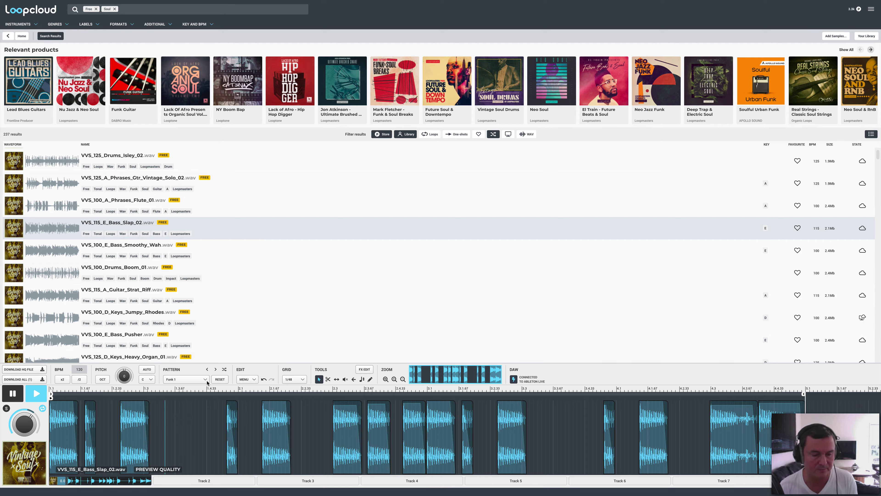
click(215, 370)
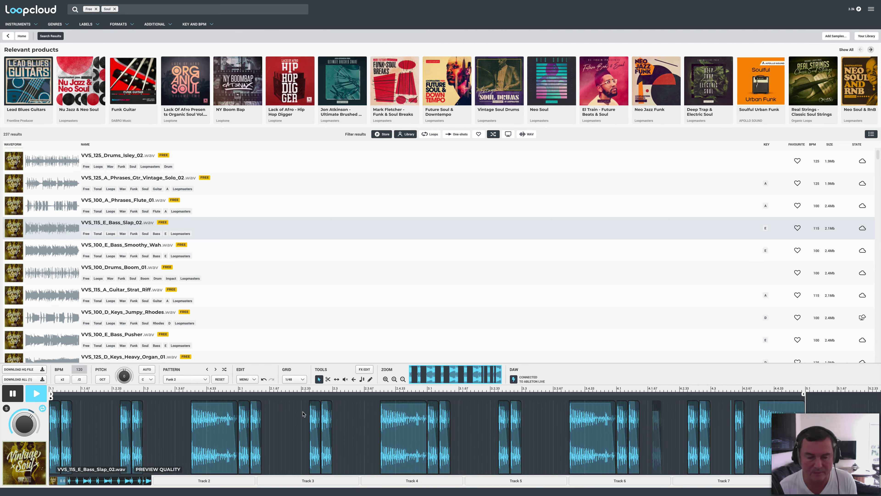
key(space)
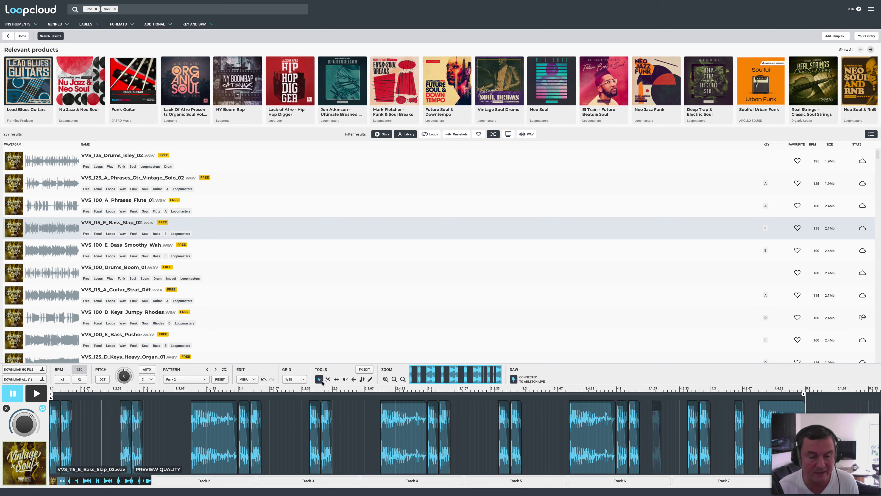
click(255, 379)
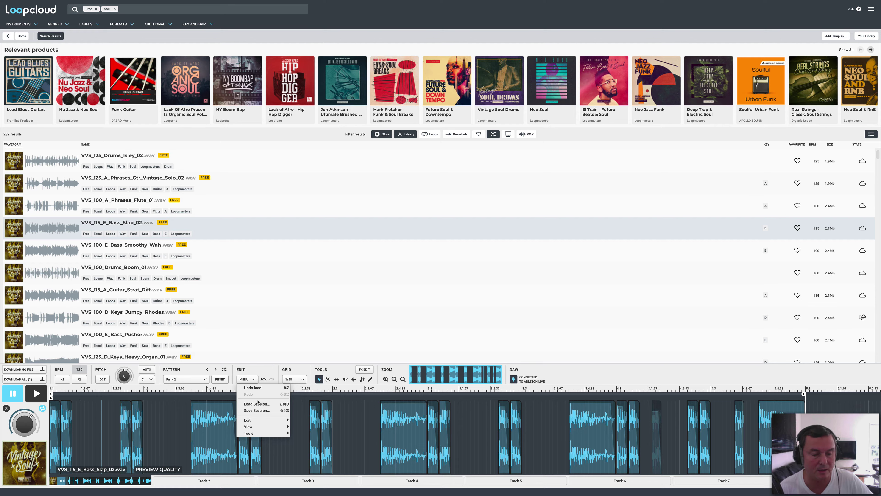
mouse_move(262, 419)
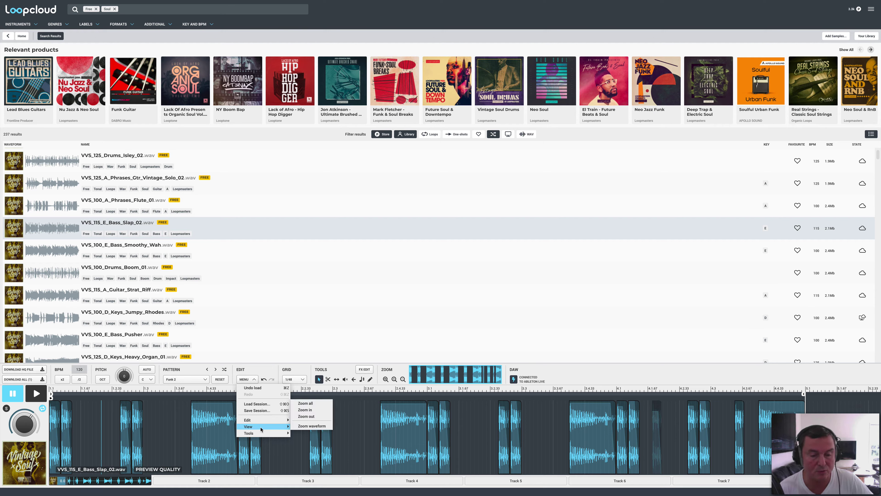
mouse_move(273, 434)
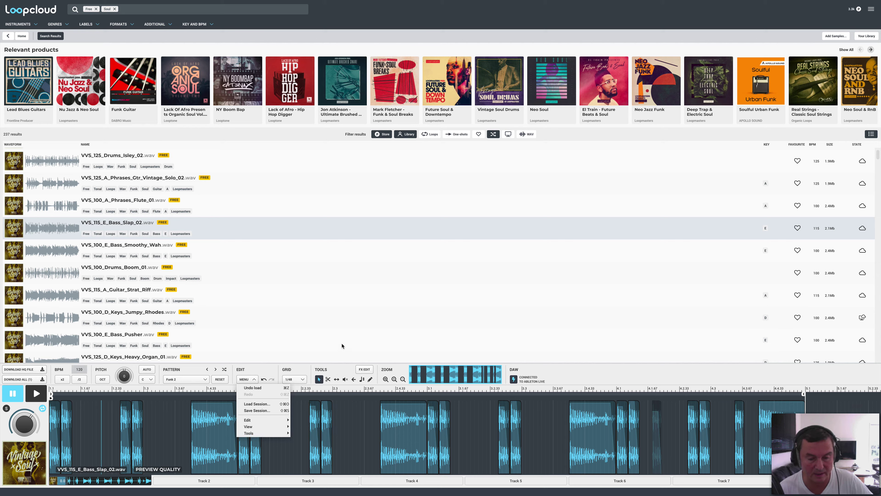
click(541, 380)
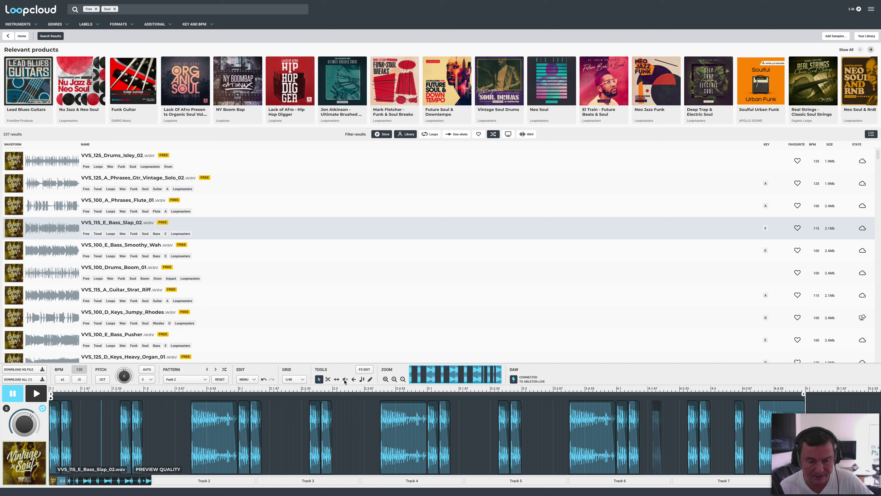
Step: Try zooming the Track 1 waveform out and in, resize its visible range, and fit the whole loop in view
click(403, 379)
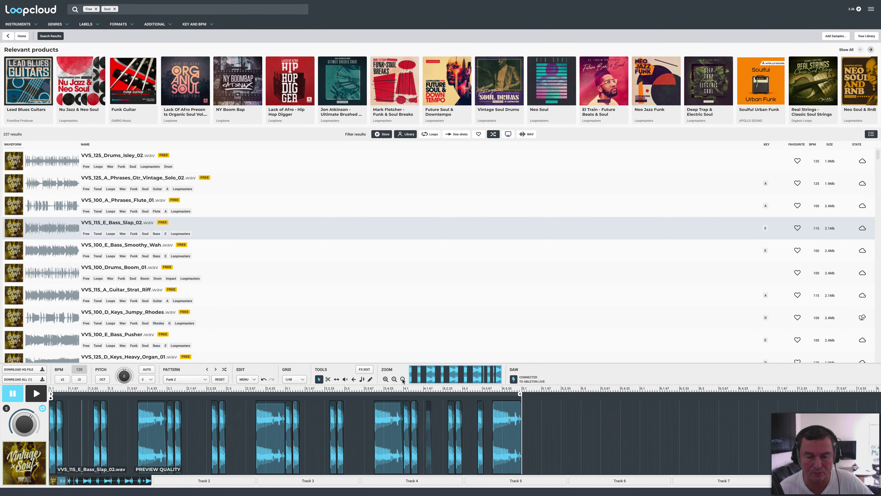
click(394, 379)
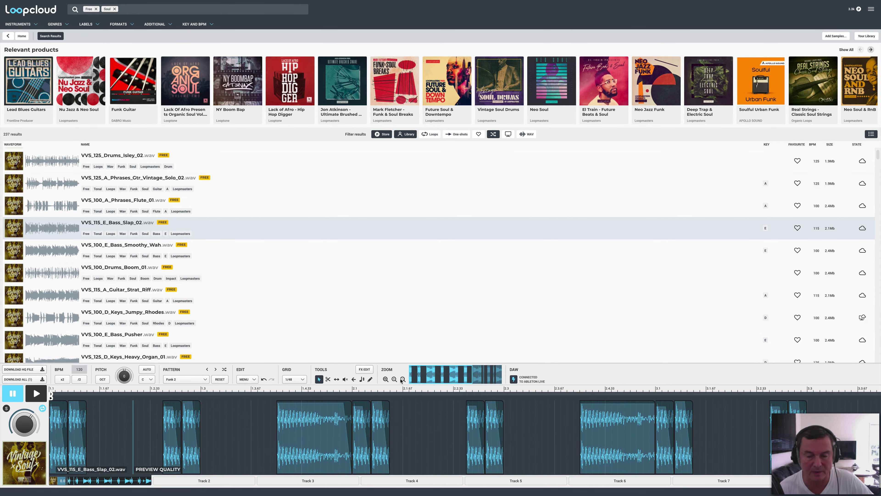
drag(474, 373, 504, 376)
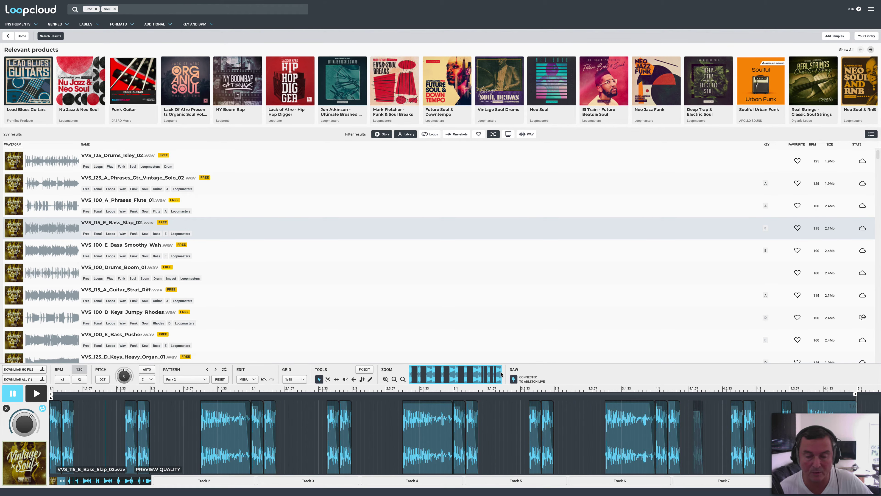
drag(502, 373, 430, 378)
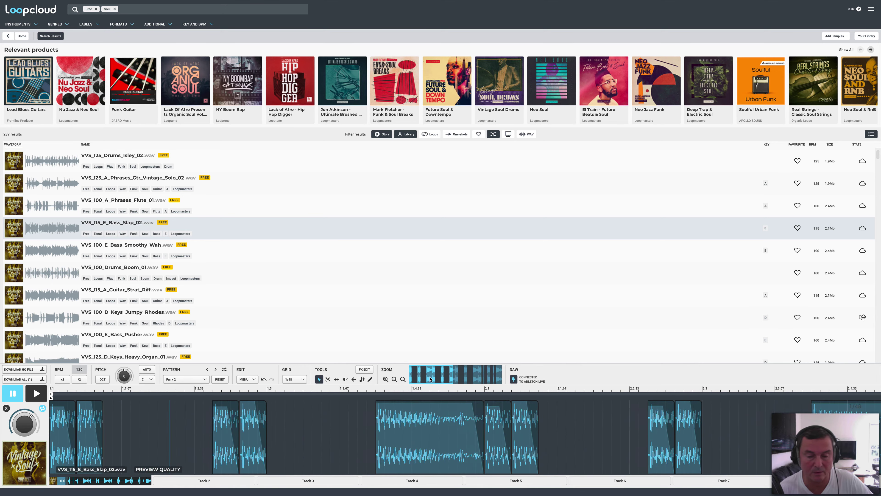
click(385, 380)
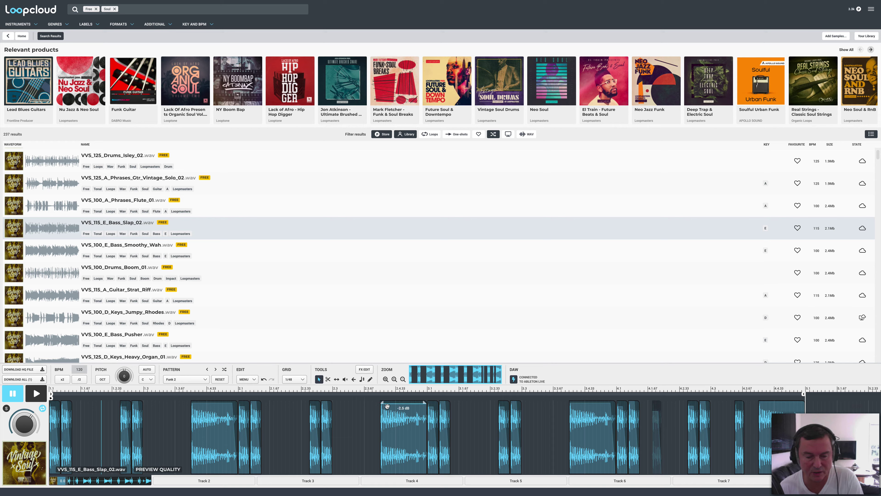
Step: Try a fade-in and fade-out on the long slice at the end of bar 2, and undo them
drag(382, 403, 407, 416)
key(ctrl+z)
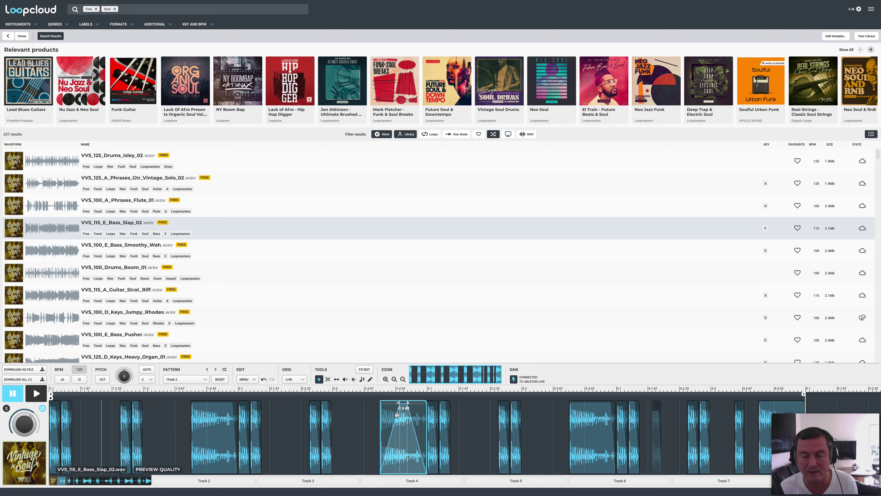
key(ctrl+z)
key(ctrl+z)
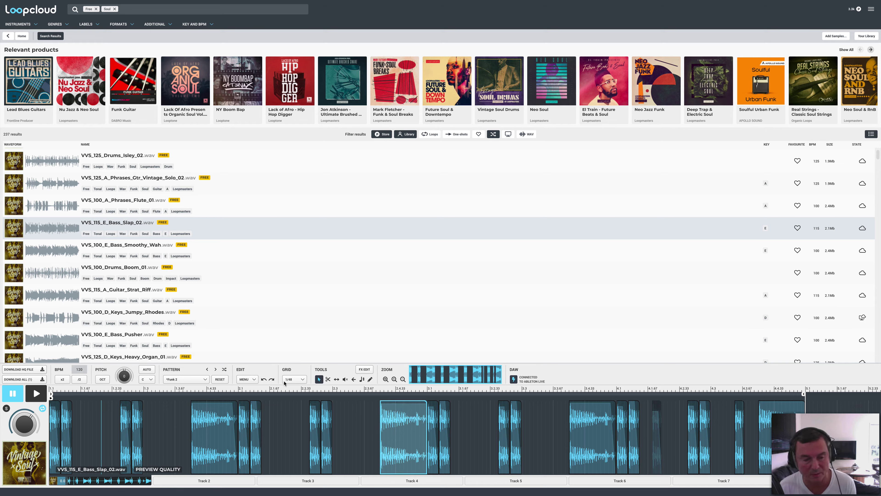
click(205, 379)
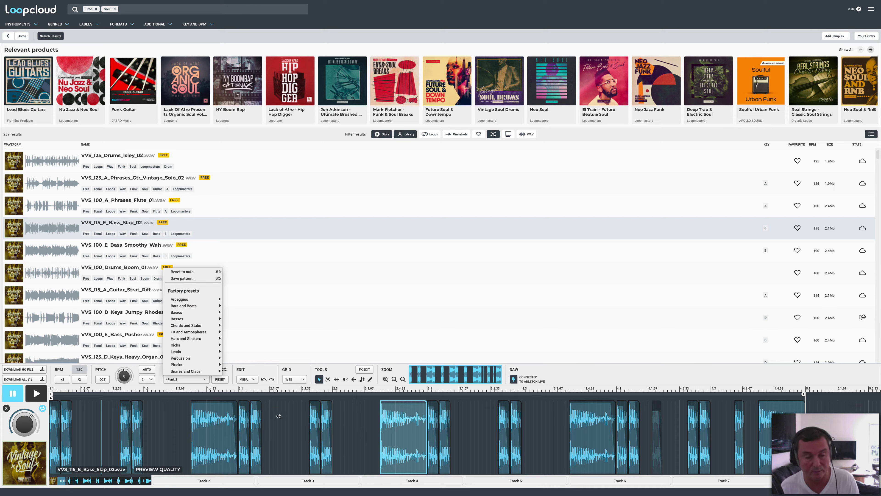
click(289, 408)
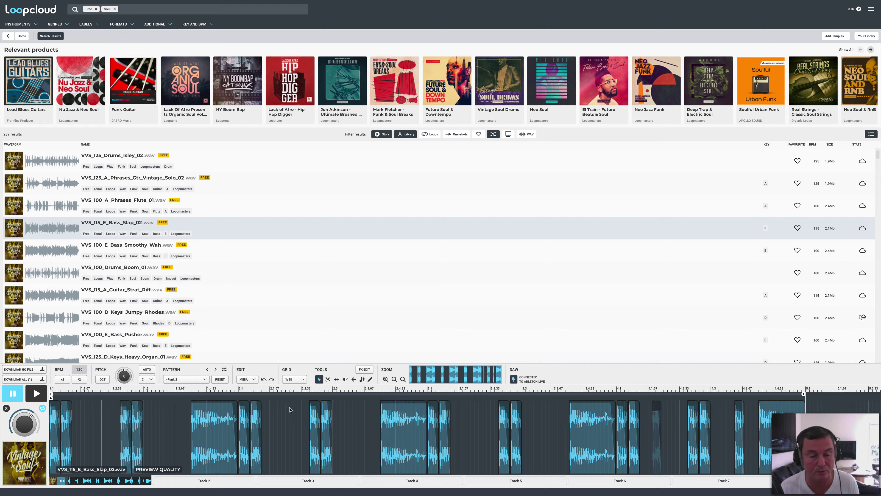
Step: Split the long slice at the end of bar 2, shift the audio inside its first part, and audition it
click(328, 380)
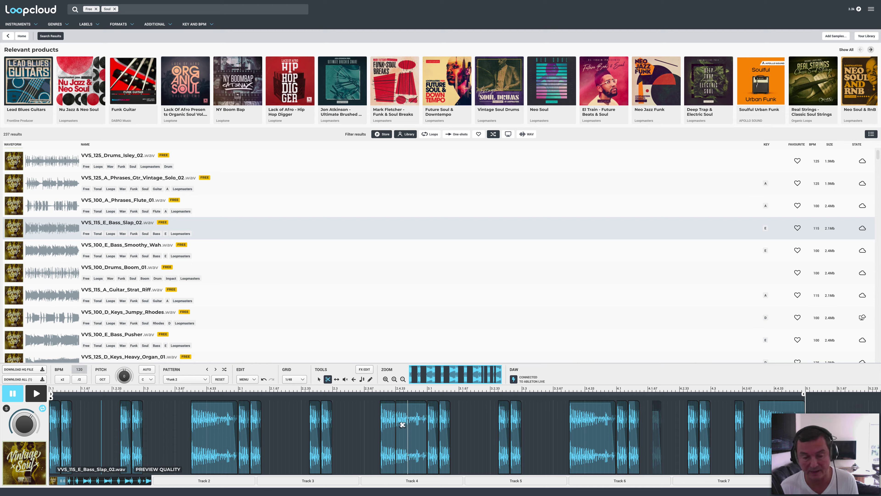
click(337, 379)
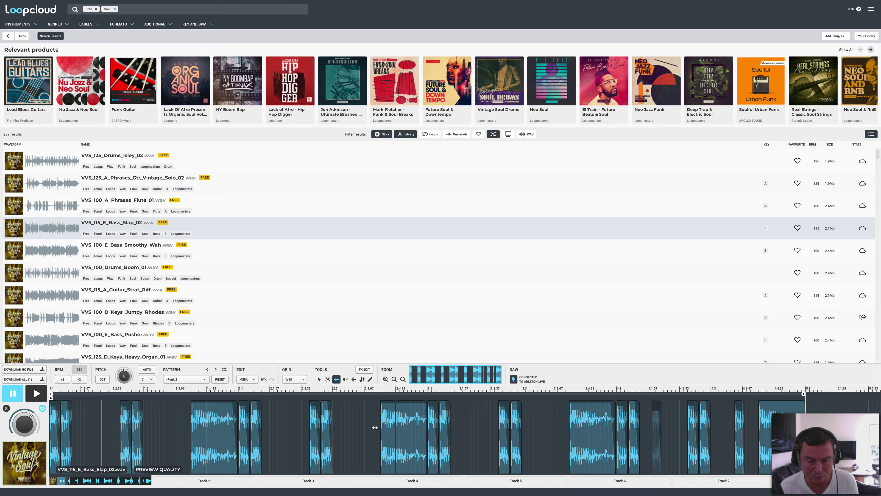
mouse_move(375, 427)
mouse_down()
mouse_move(350, 426)
mouse_move(379, 426)
mouse_up()
key(space)
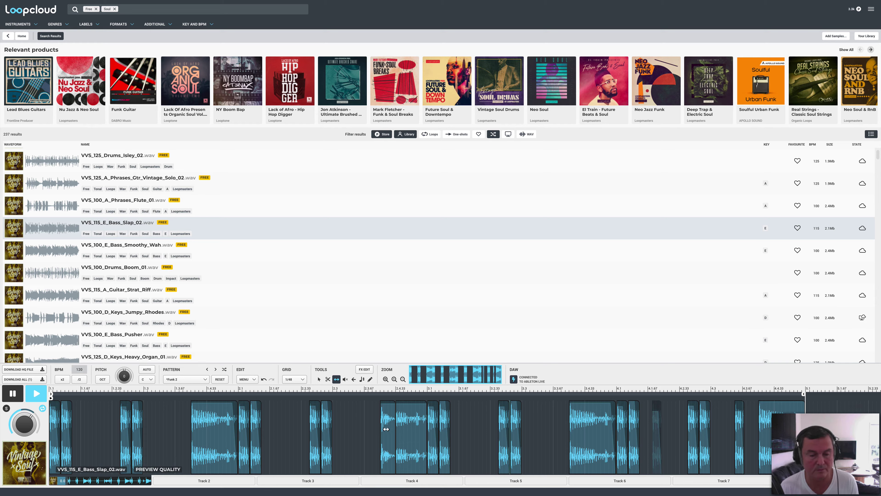
key(space)
Step: Mute the second slice of the loop, play the result briefly, and unmute the slice
key(m)
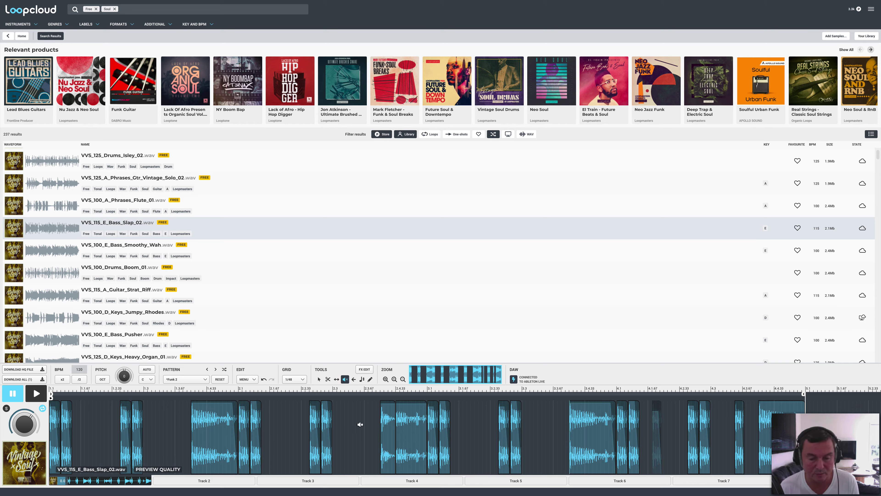
click(66, 426)
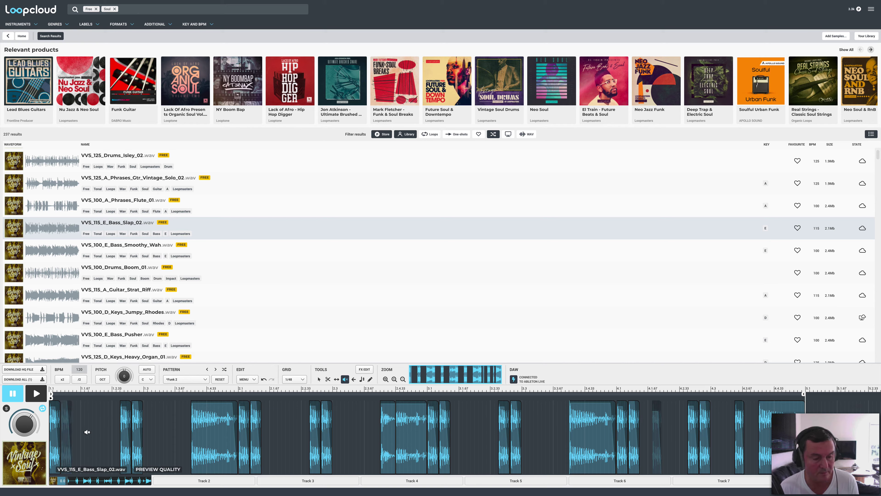
key(space)
key(space)
click(64, 428)
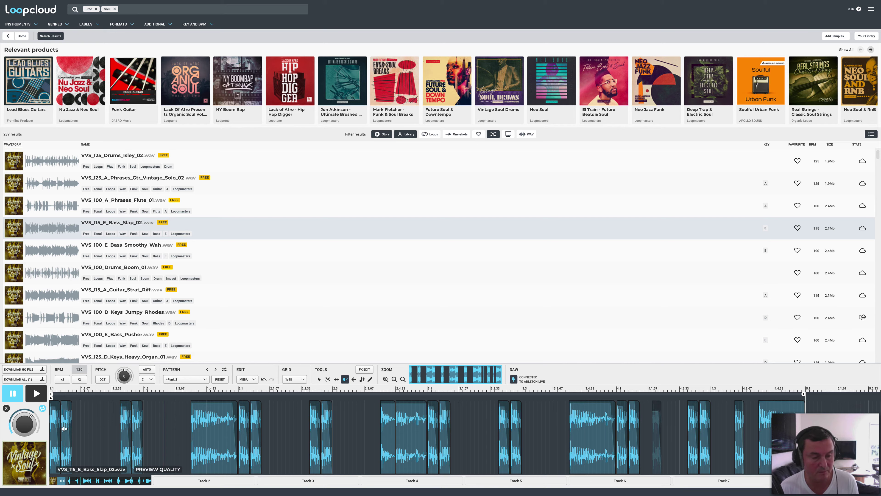
Step: Reverse the long slice at the end of bar 1 and play the loop to hear it
click(353, 379)
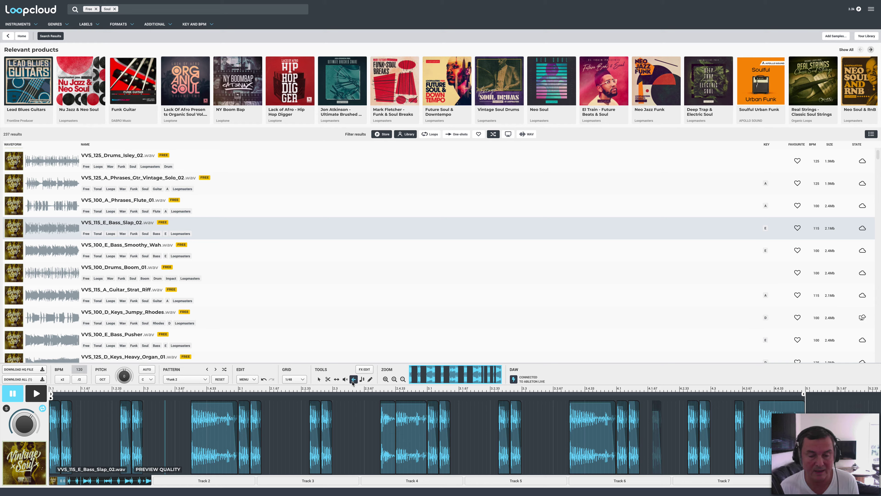
click(207, 427)
key(space)
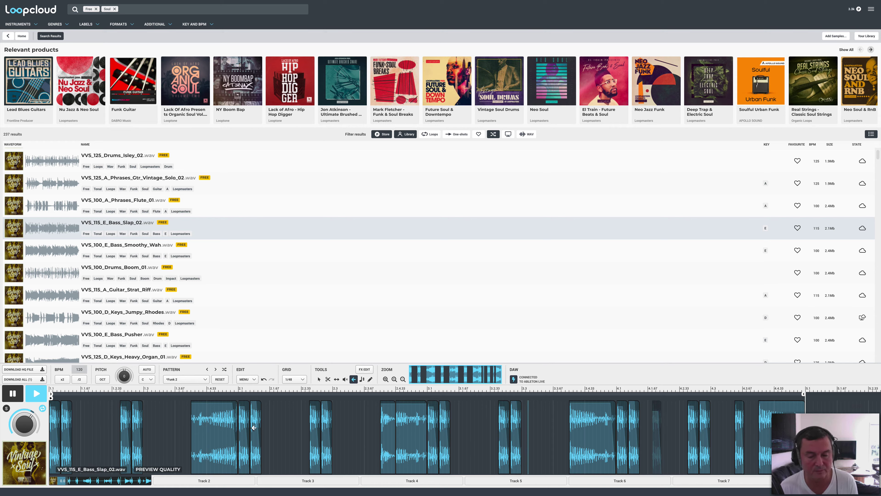
key(space)
Step: Raise the pitch of the loop's second slice to 4.00 and audition it
click(362, 379)
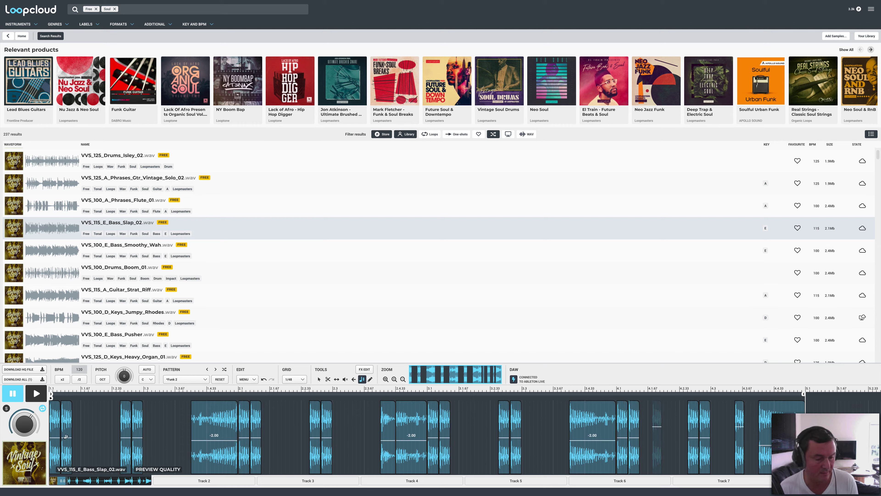
drag(66, 433, 67, 431)
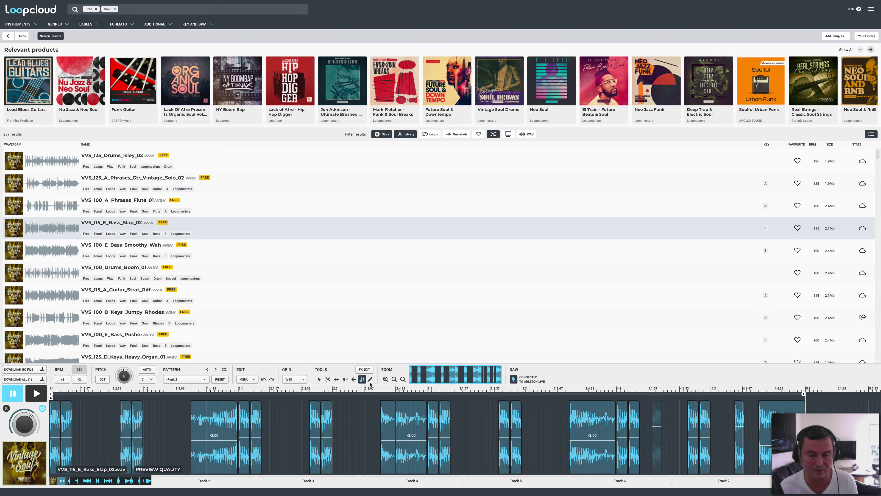
click(393, 379)
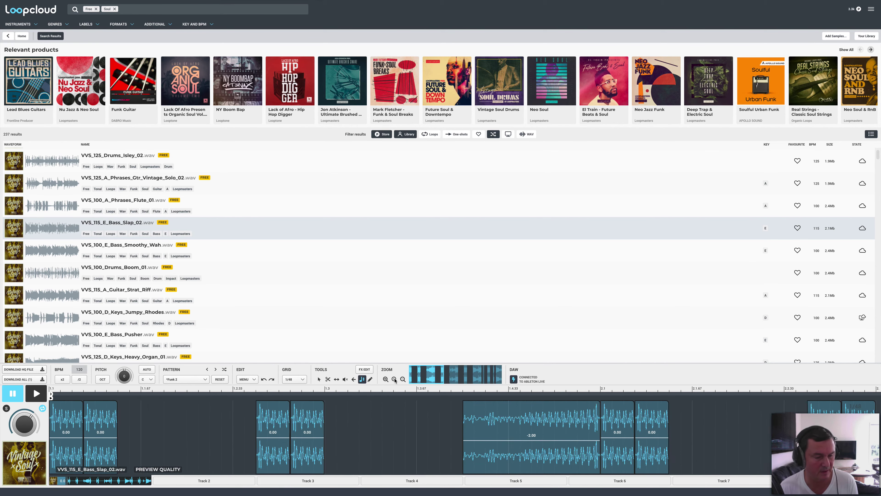
drag(127, 437, 127, 431)
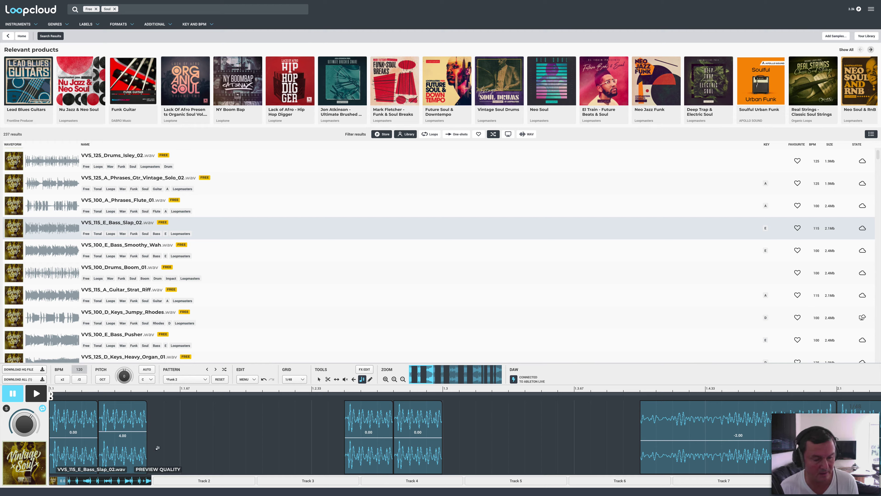
key(space)
key(space)
Step: Raise the second slice's pitch further, play the loop, and undo the slice's pitch change
drag(127, 431, 138, 436)
key(space)
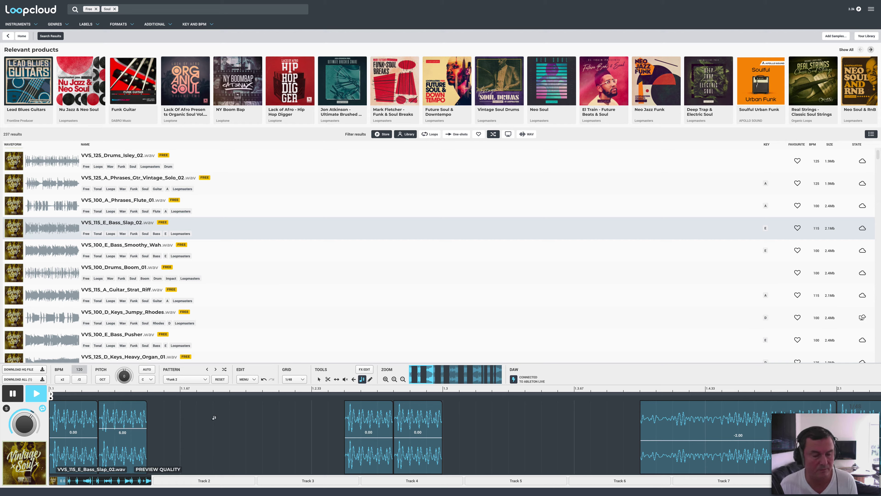
click(385, 379)
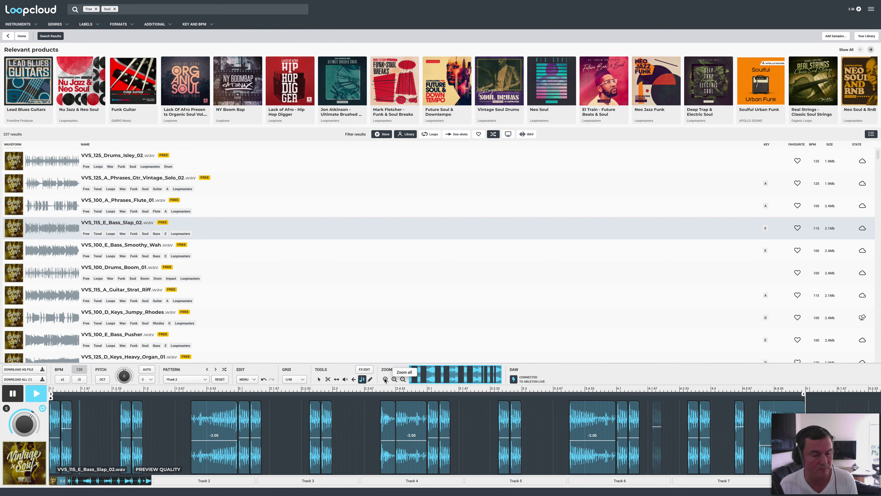
key(space)
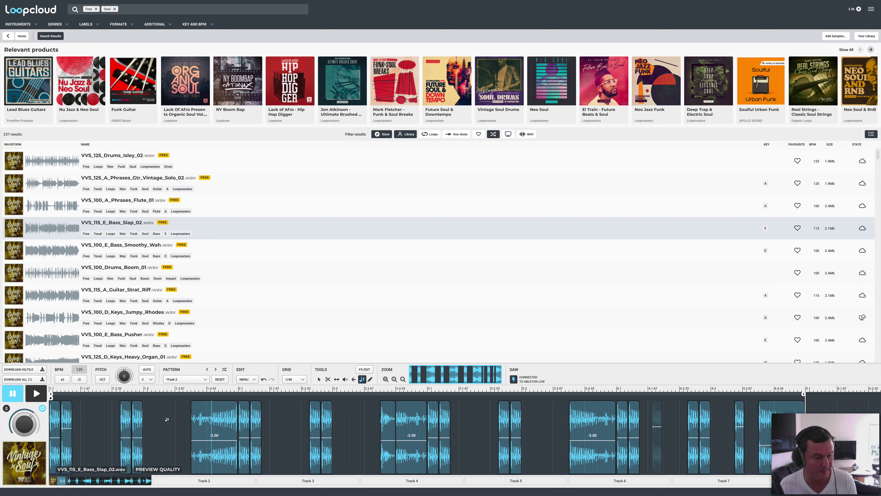
key(super+z)
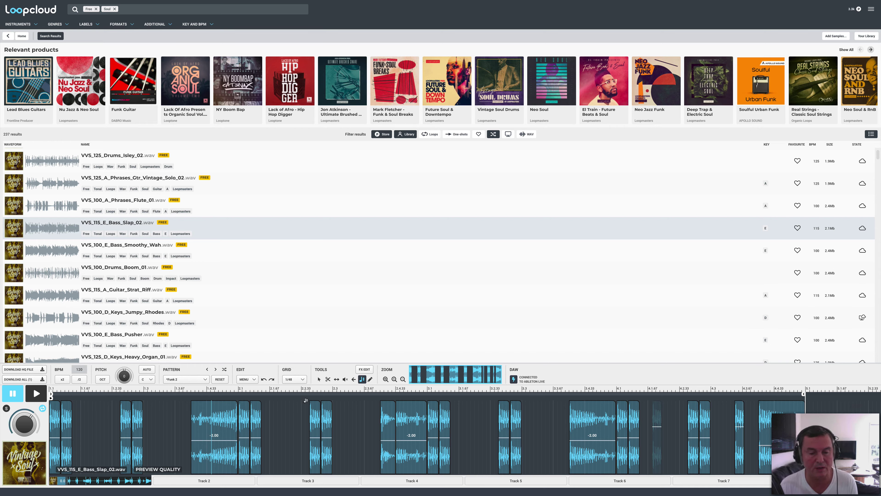
Step: Draw a new slice in the gap on beat 3 of bar 2 and add a very short slice inside it
click(370, 379)
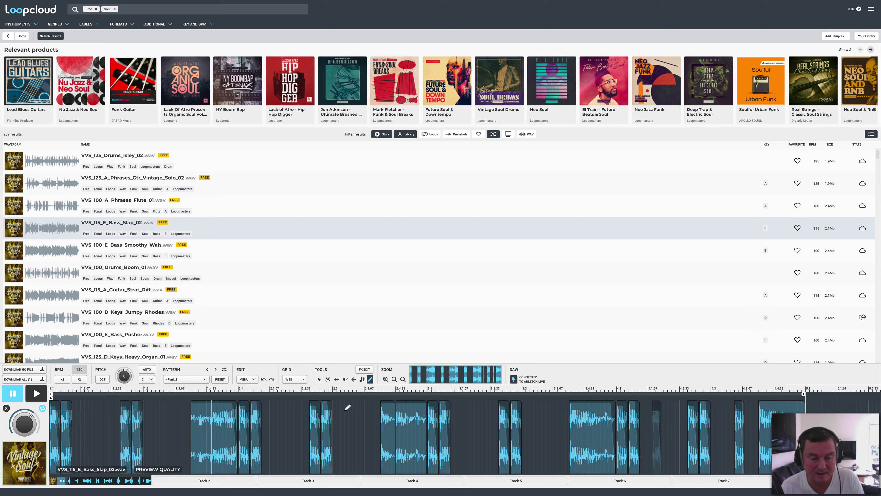
click(338, 411)
mouse_move(341, 409)
mouse_down()
mouse_move(377, 414)
mouse_move(347, 415)
mouse_move(368, 418)
mouse_up()
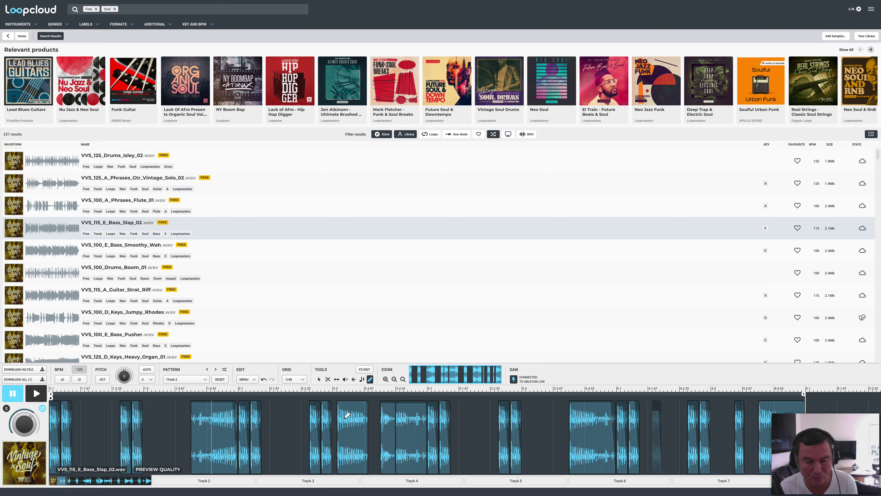
click(350, 413)
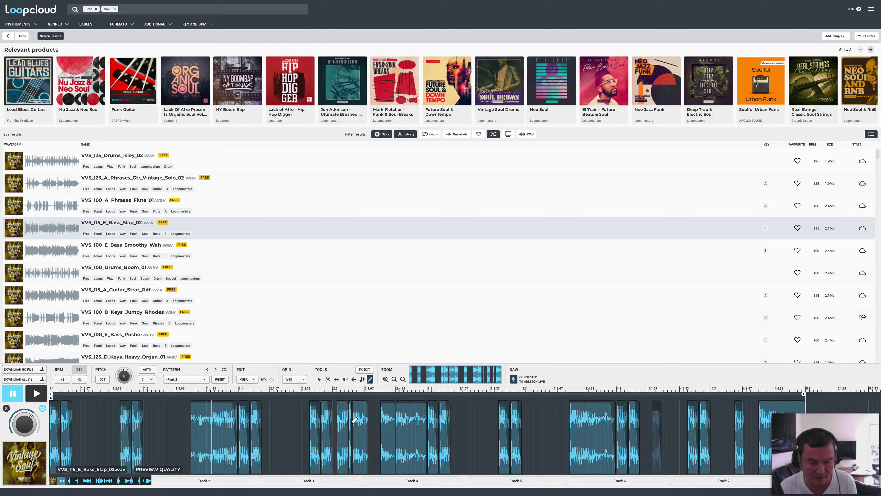
Step: Delete the hand-drawn slices in the gap on beat 3 of bar 2 and play the loop to check it
click(318, 379)
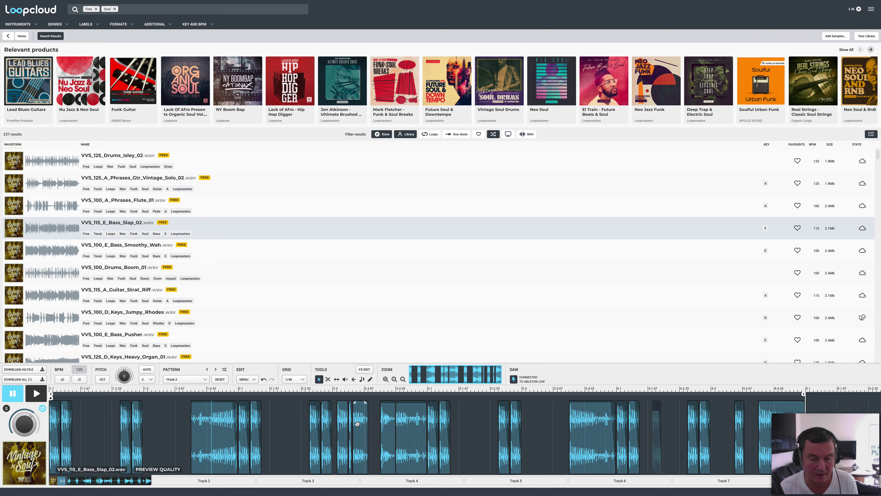
click(350, 421)
key(Delete)
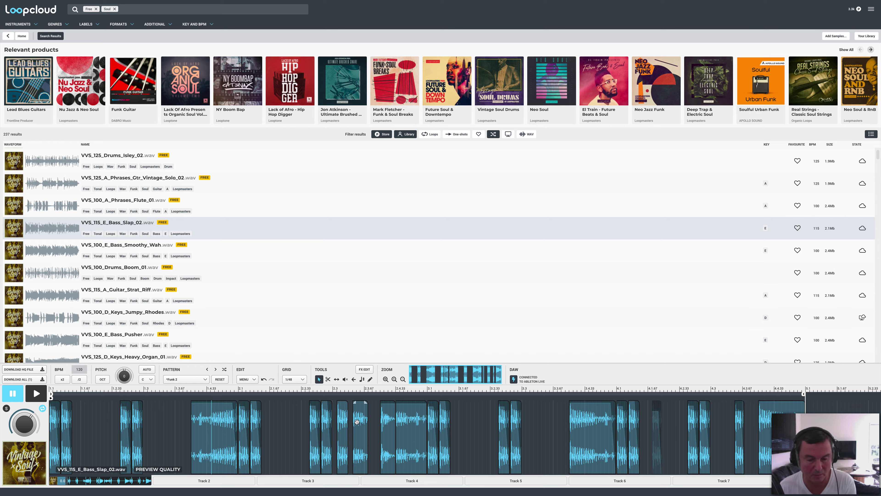
click(359, 420)
key(Delete)
click(344, 422)
key(Delete)
key(space)
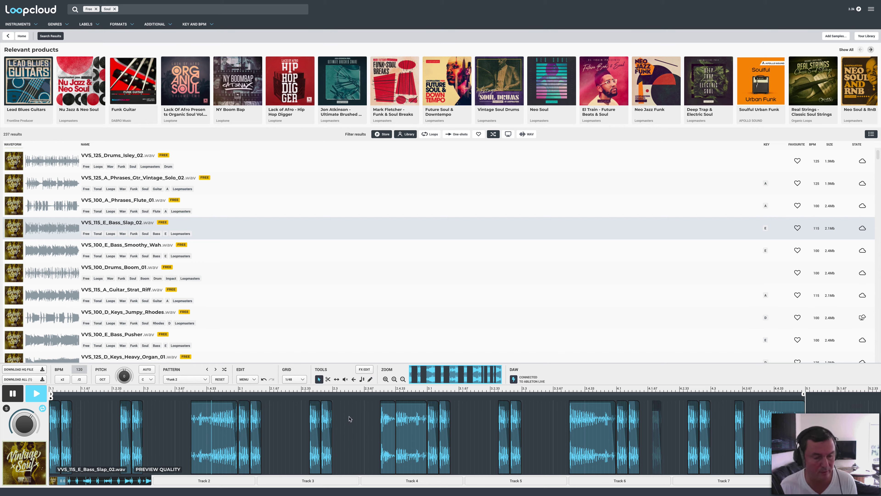
key(space)
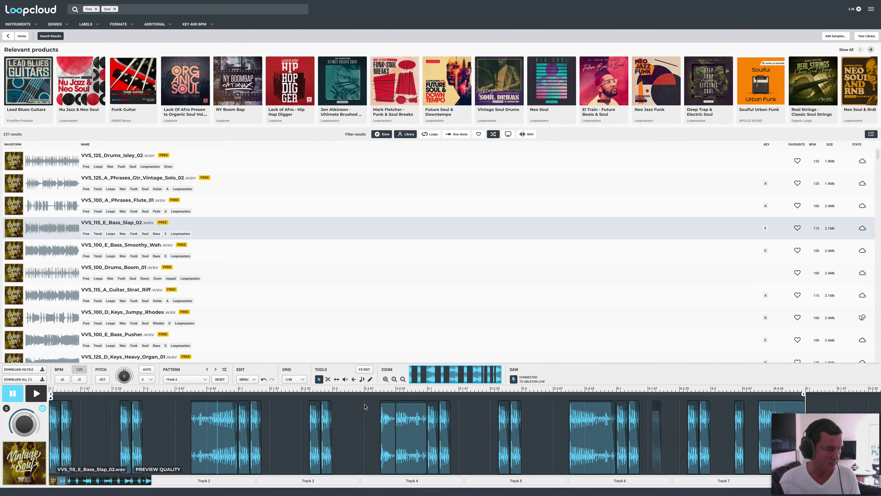
Step: Switch between the first track and the empty Track 2, and load LP24_Rhodes_Loop_07_Amin_140bpm_Var2.wav onto Track 2
scroll(123, 205, down, 1)
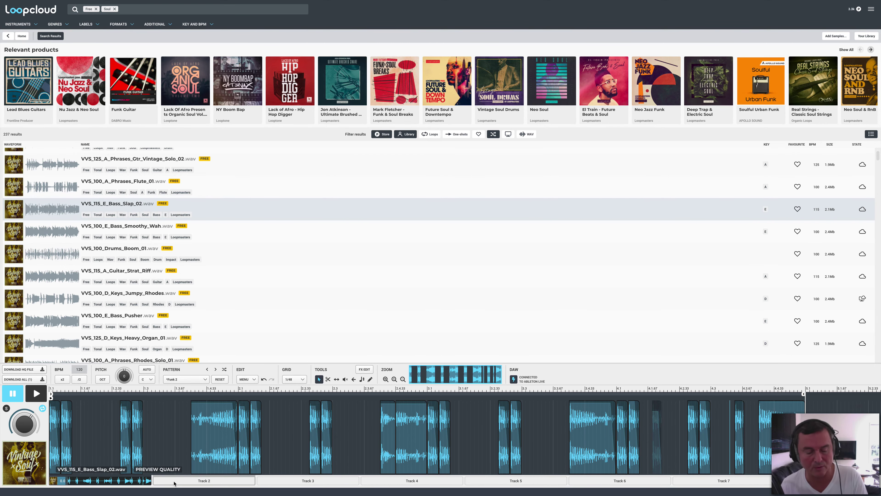
click(293, 481)
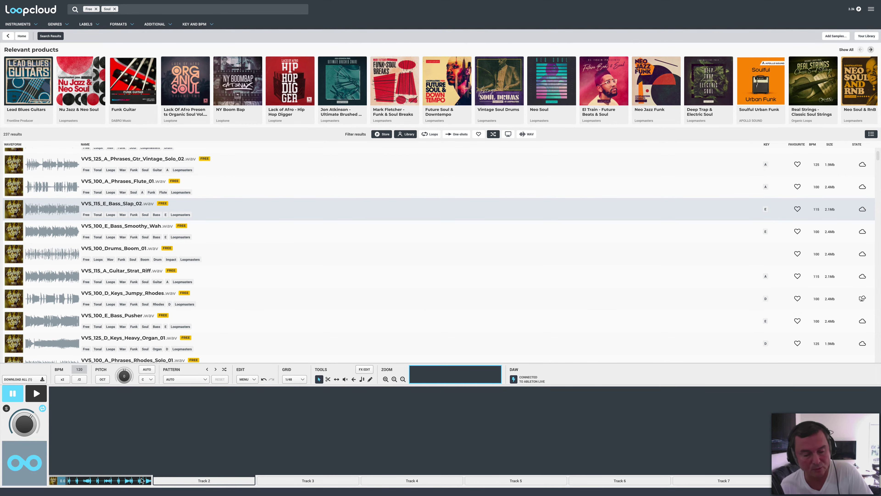
click(125, 483)
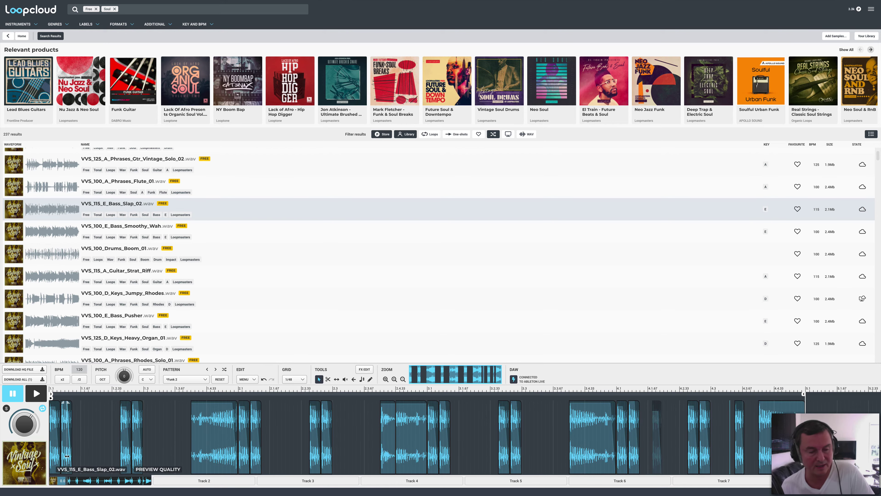
click(176, 481)
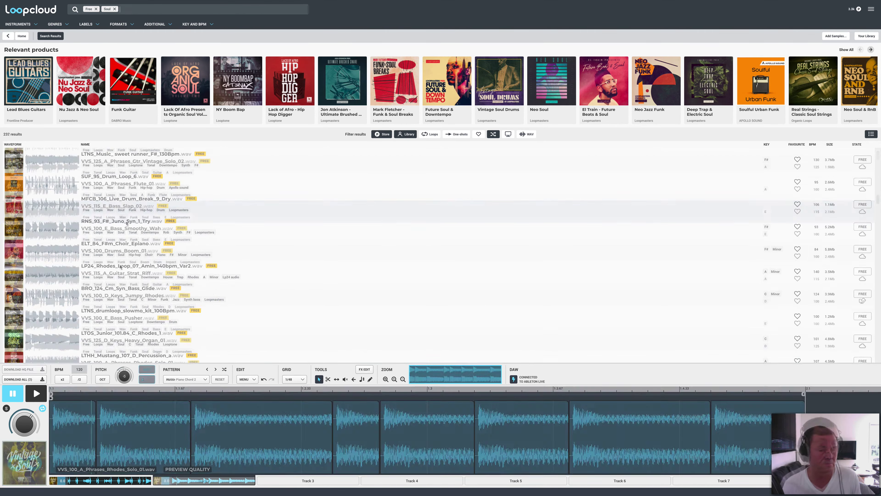
click(121, 267)
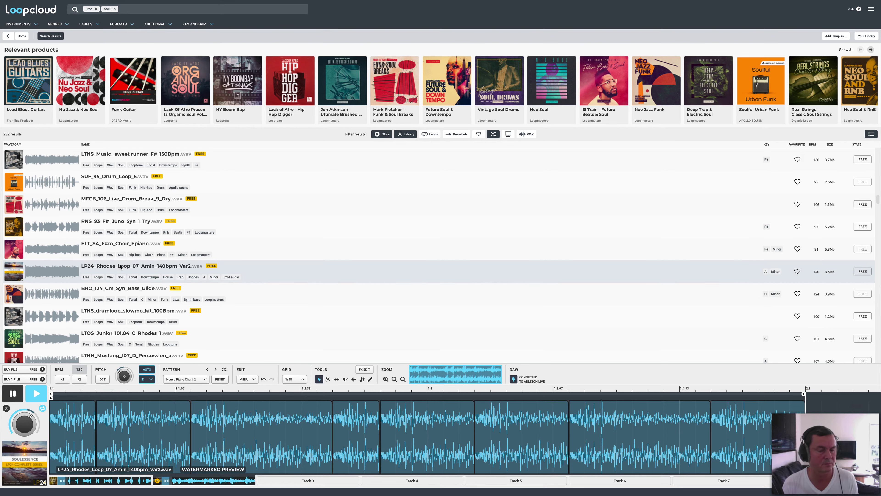
Step: Reset the Rhodes loop's pattern from its preset to AUTO and play it
click(207, 379)
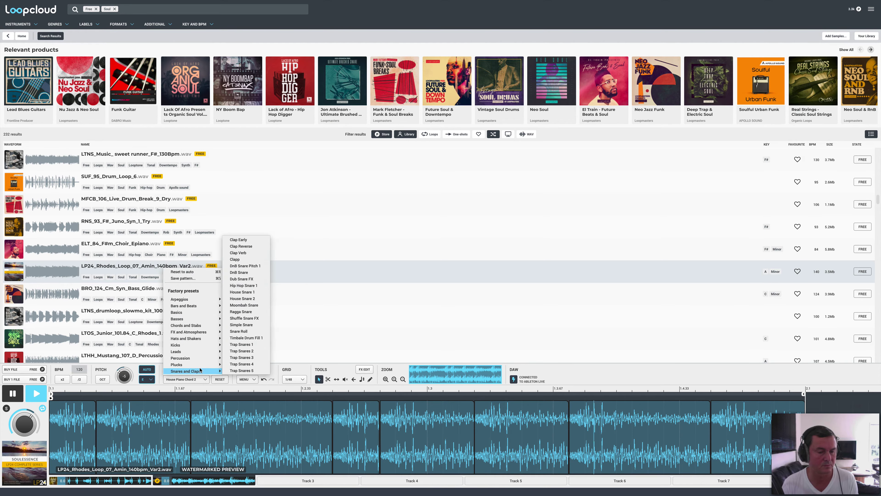
click(221, 379)
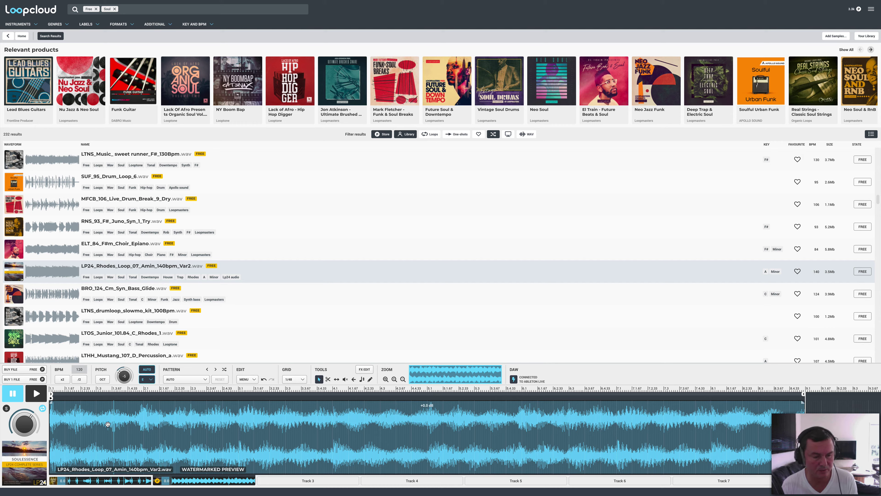
key(space)
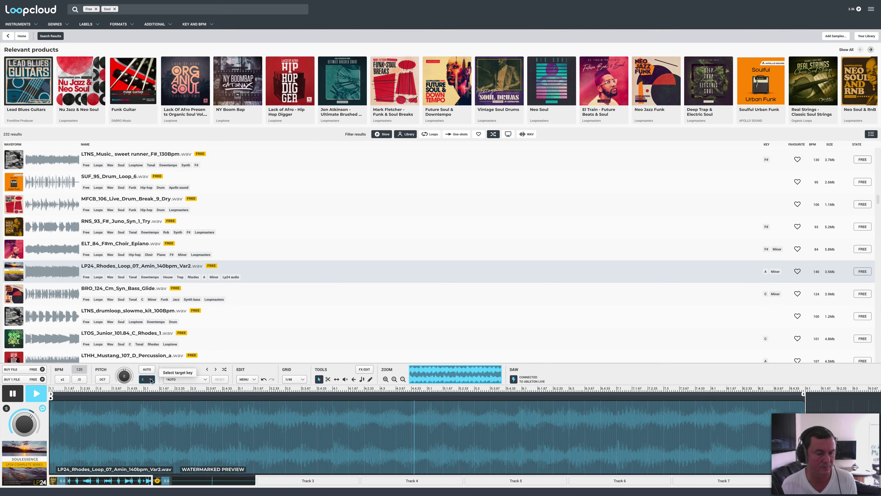
Step: Set the target key of the Rhodes loop to C and listen to it
click(152, 379)
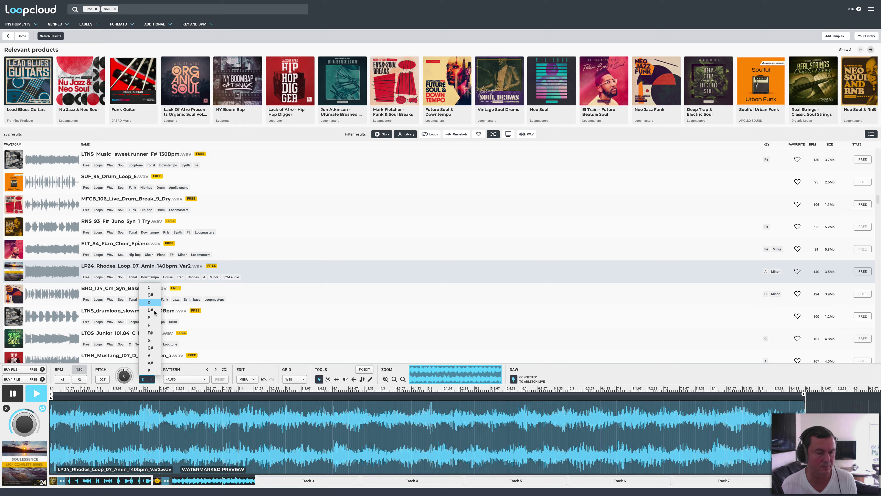
click(149, 288)
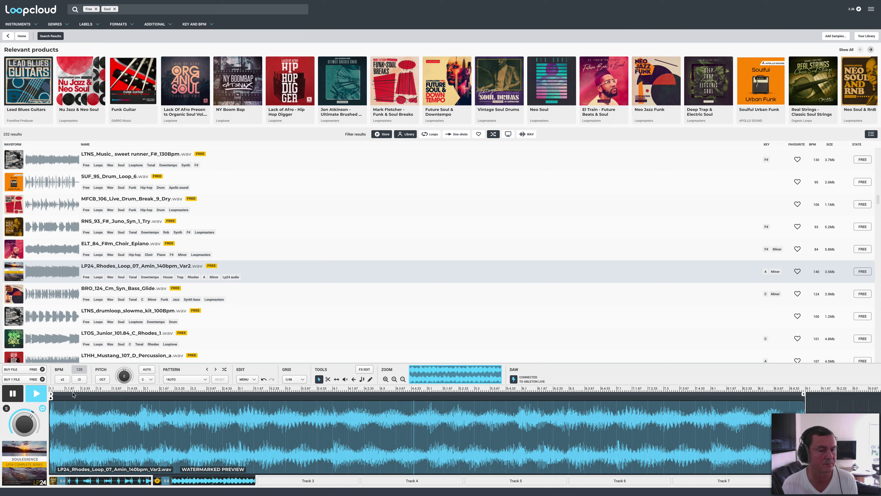
key(space)
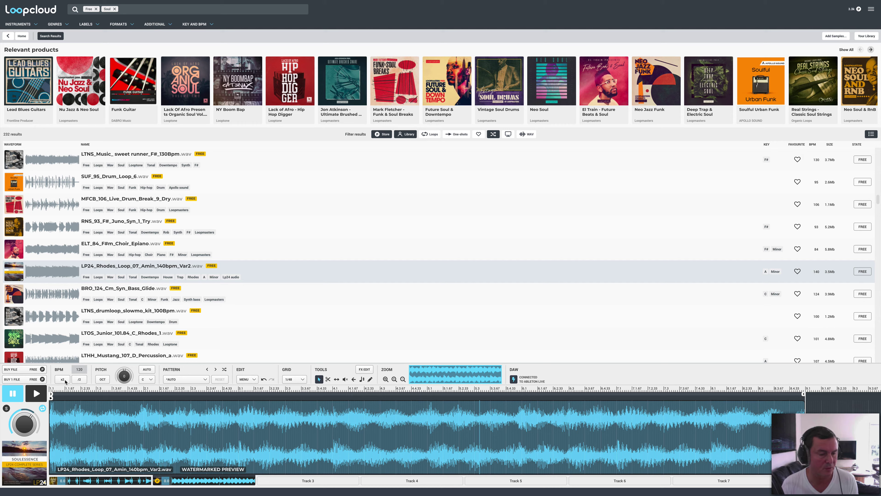
Step: Get the free Rhodes loop file to replace the watermarked preview, and audition it
click(36, 370)
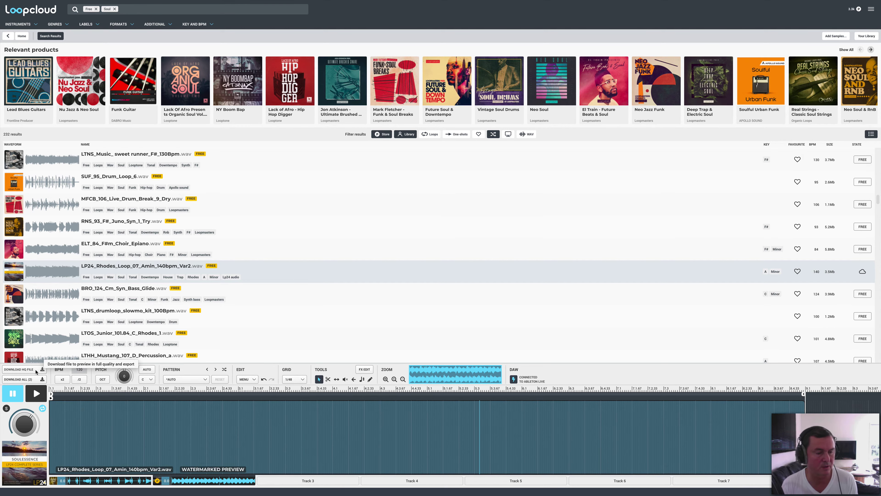
key(space)
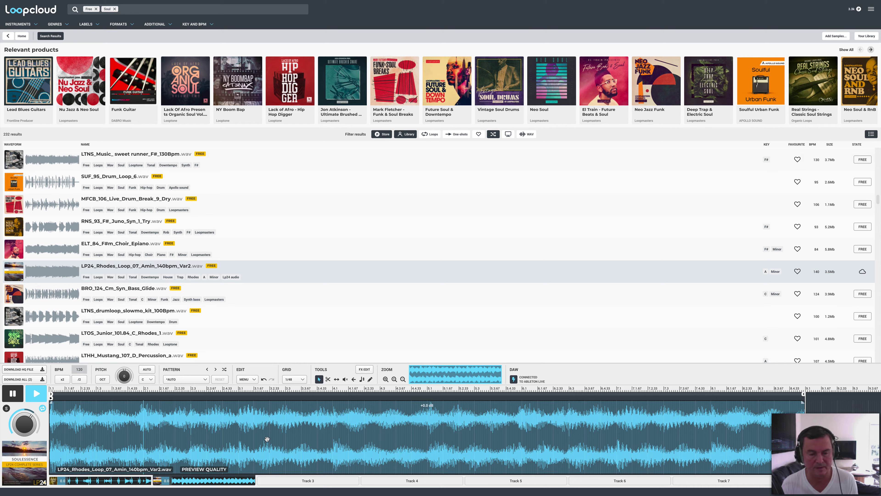
key(space)
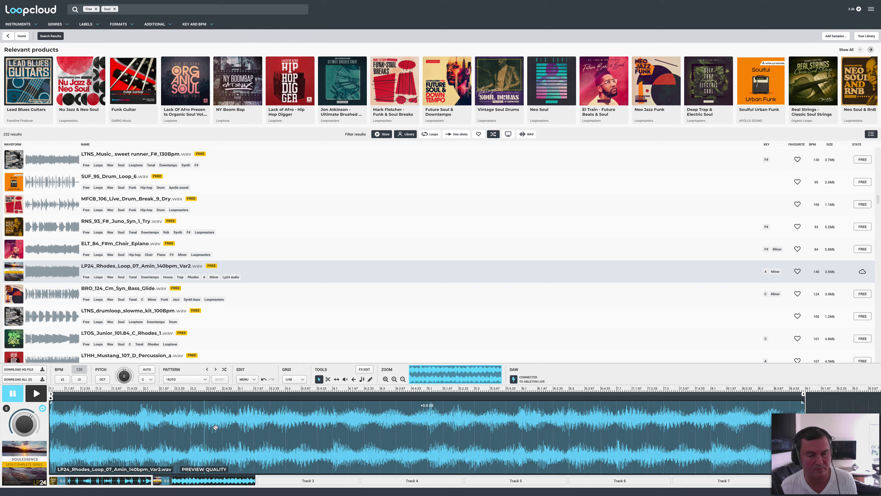
key(space)
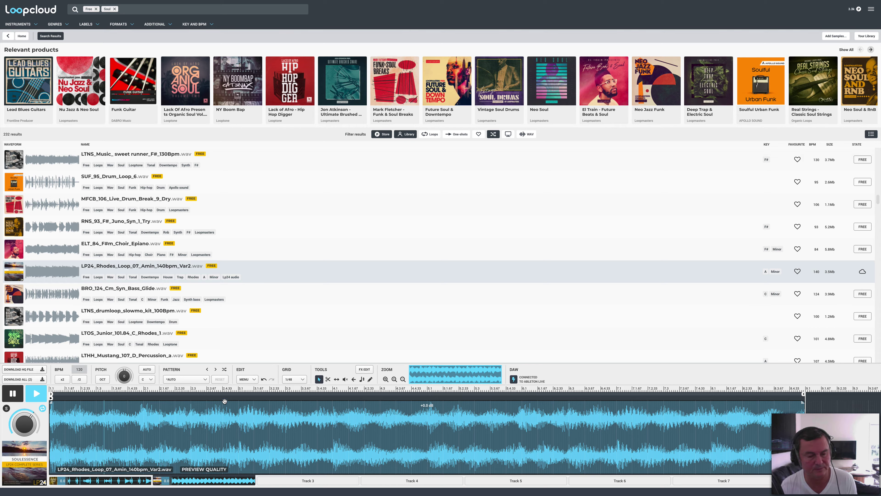
Step: Apply the House Piano Chord 3 pattern from the Chords and Stabs presets to the Rhodes loop and listen to it
click(190, 379)
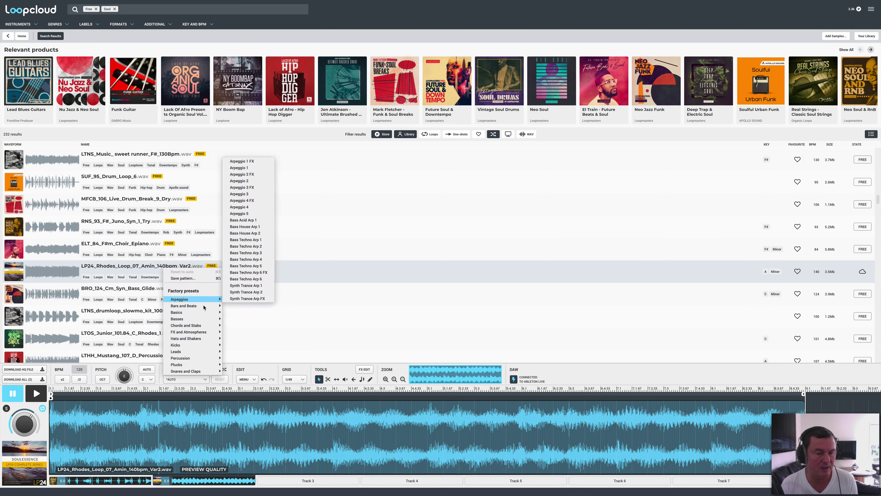
mouse_move(204, 326)
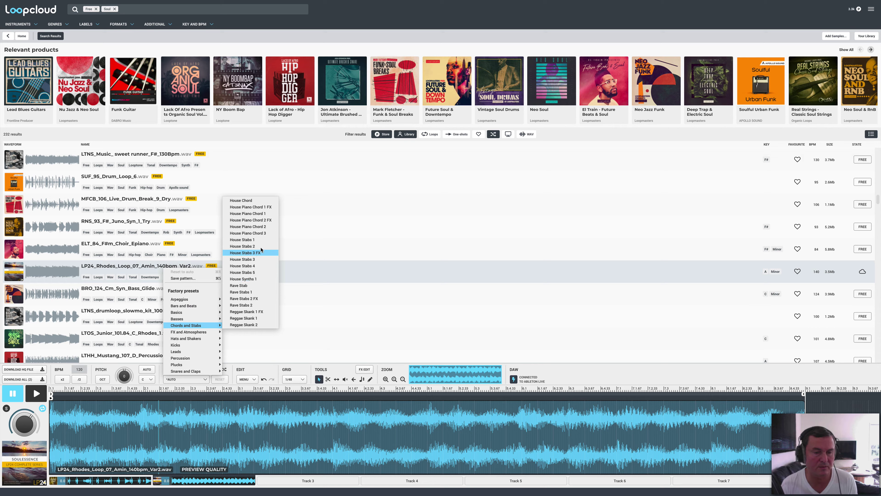
click(258, 233)
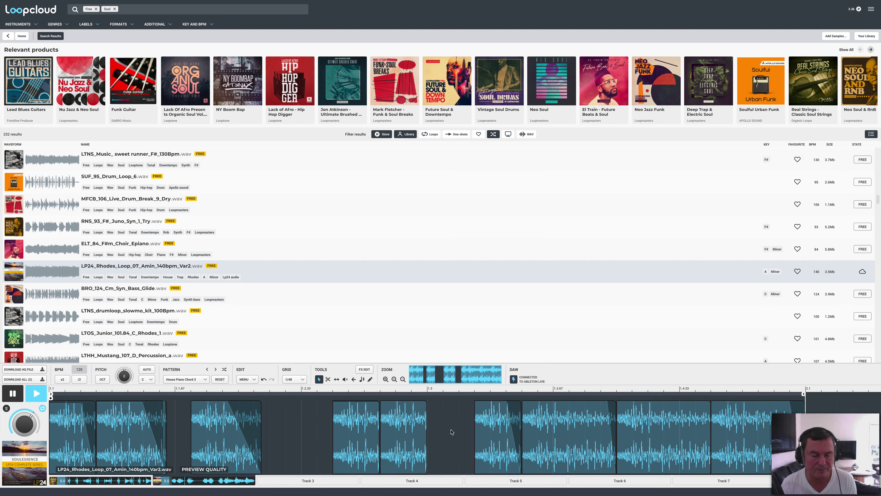
key(space)
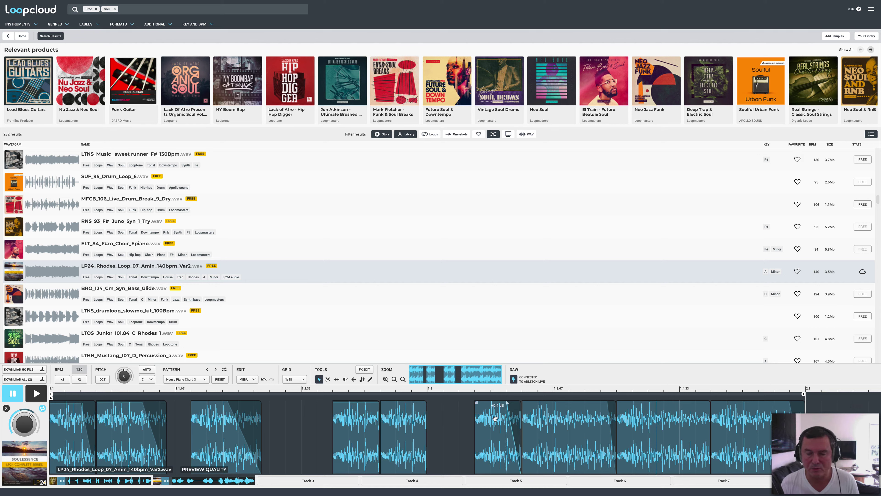
Step: Open the effects editor, add a Filter with the Sweep Down preset to the Rhodes loop, and play it
click(365, 370)
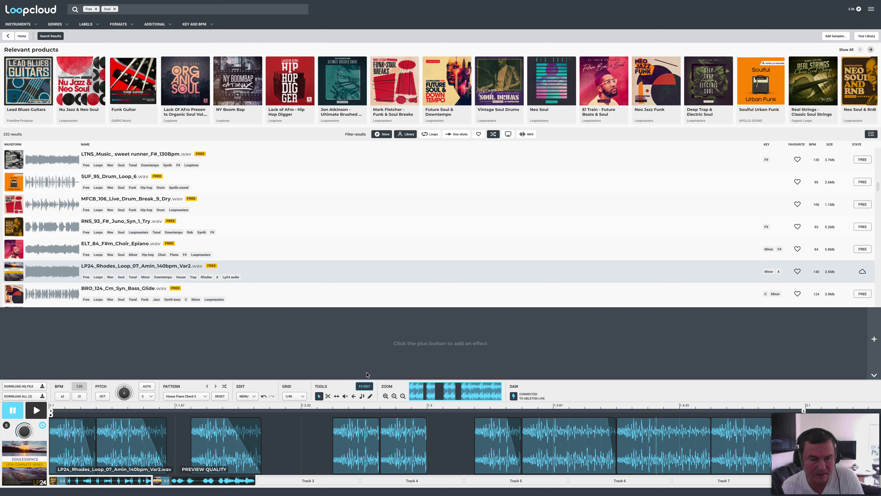
click(874, 339)
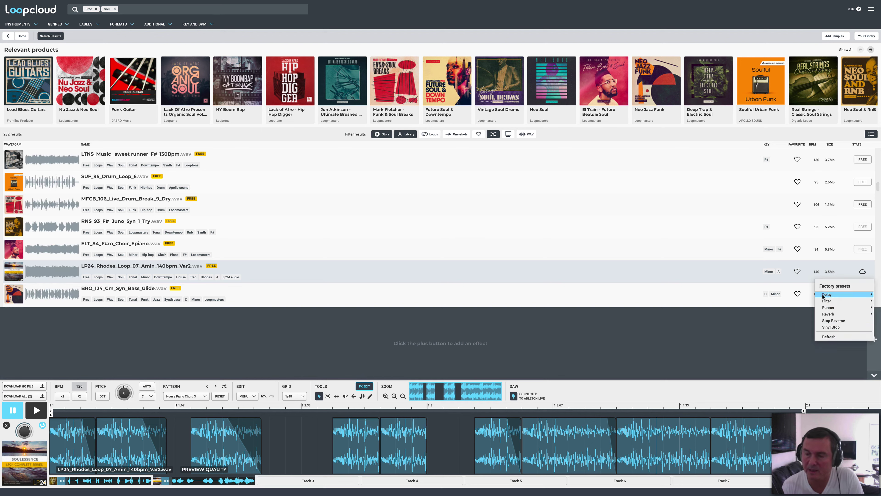
mouse_move(827, 297)
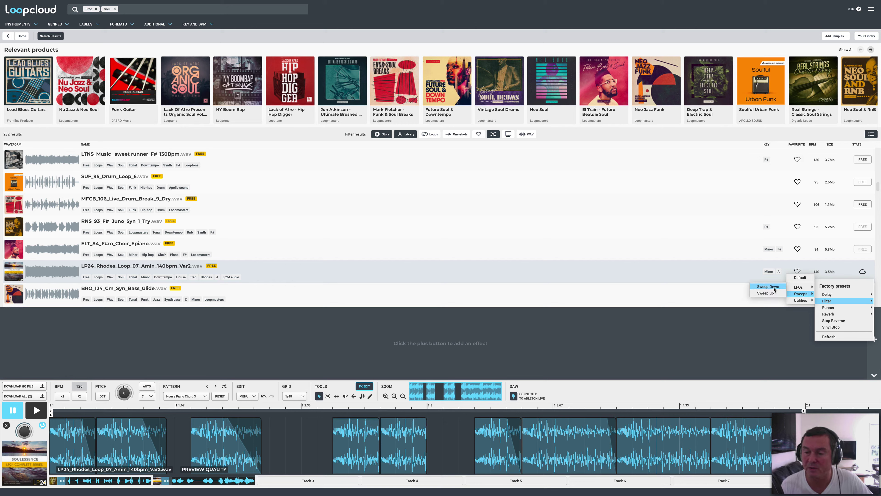
click(767, 286)
key(space)
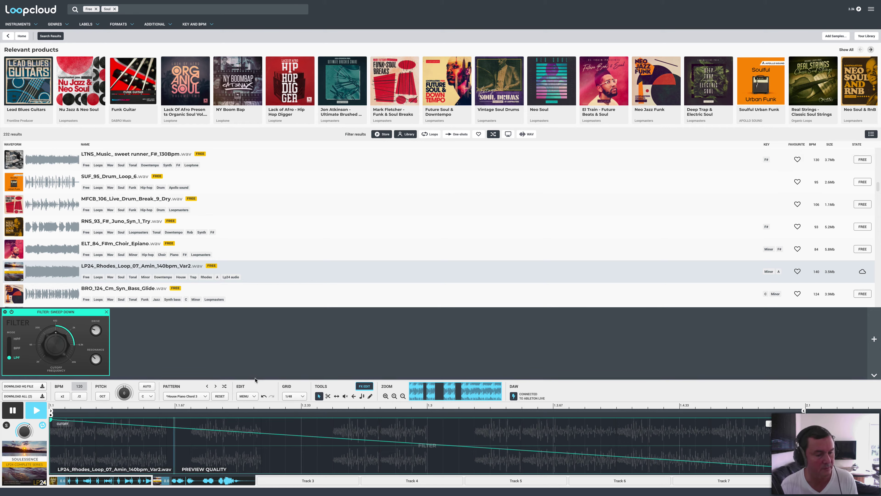
key(space)
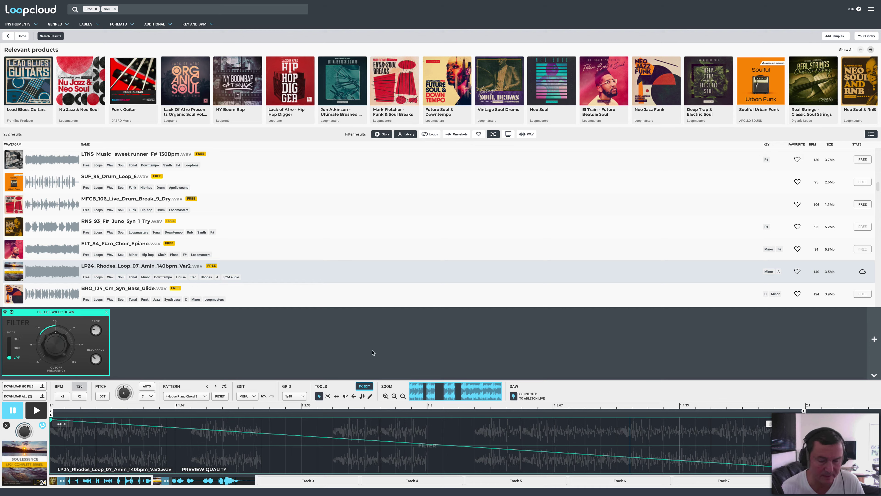
Step: Change the filter's cutoff automation shape to Saw and audition the loop
click(791, 424)
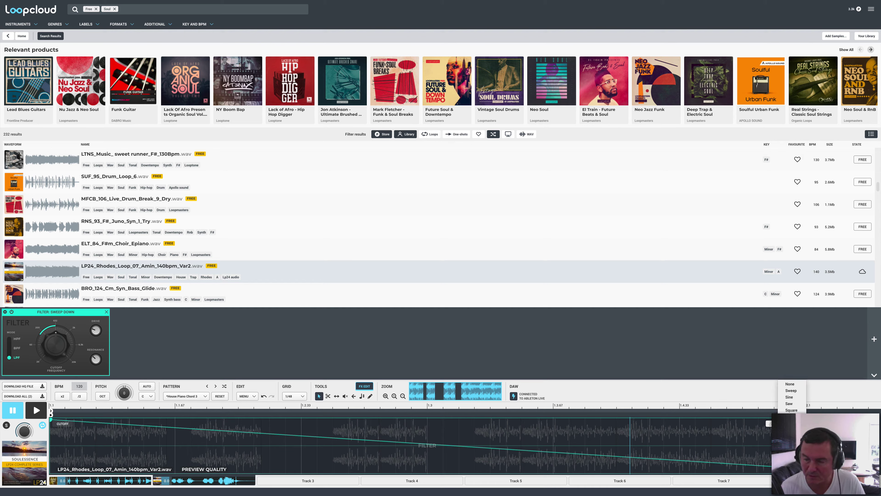
click(790, 404)
key(space)
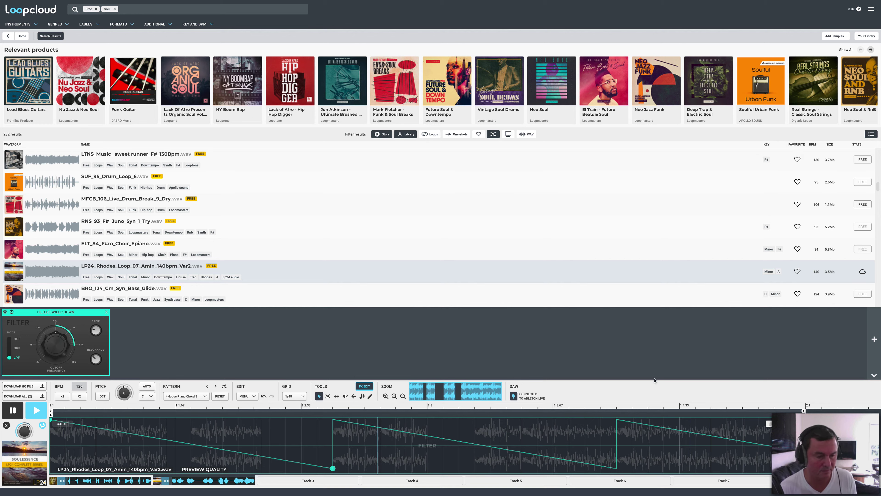
key(space)
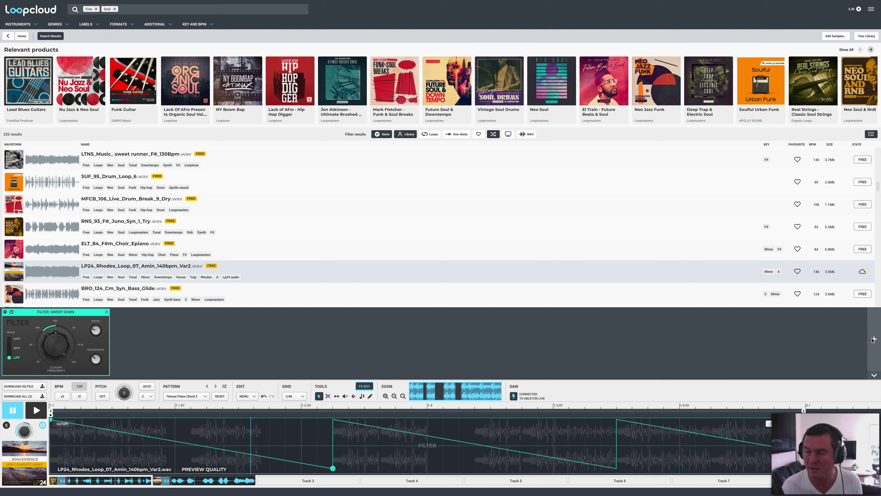
Step: Add a Reverb effect with the Default preset after the filter and start playback
click(873, 339)
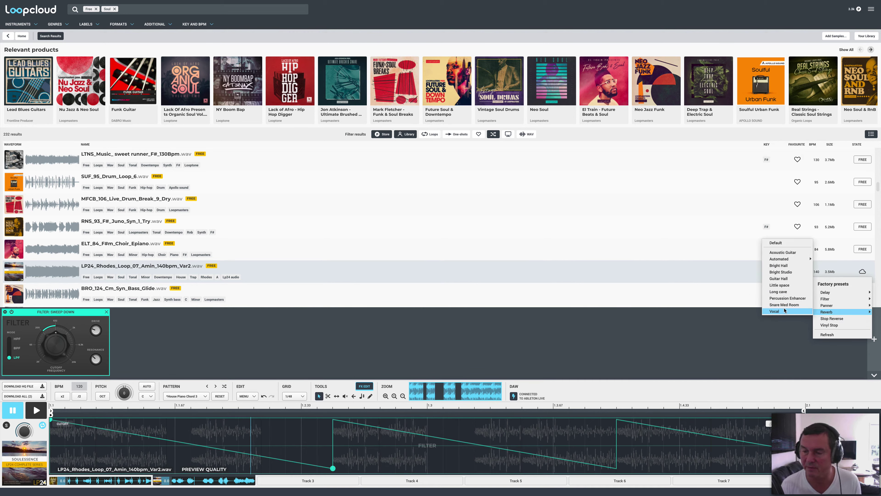
click(771, 244)
key(space)
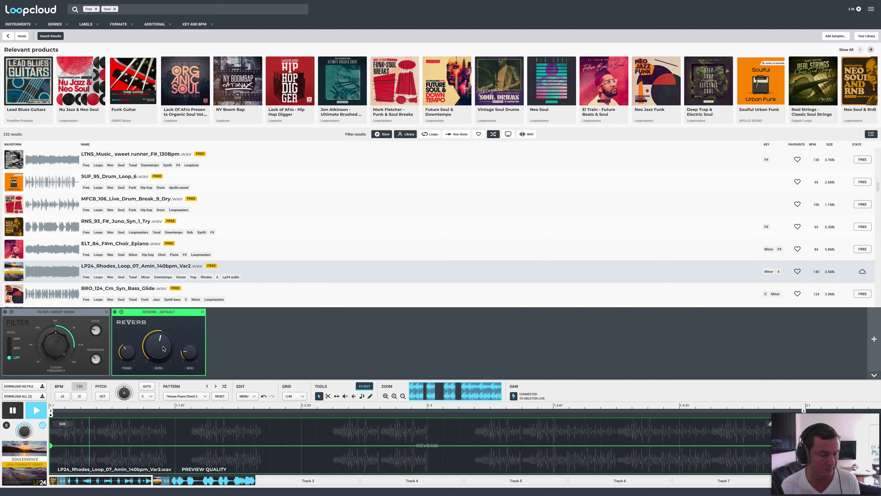
Step: Adjust the reverb's size on the Rhodes loop and switch its automation lane from Size to Mix
drag(157, 349, 187, 363)
key(space)
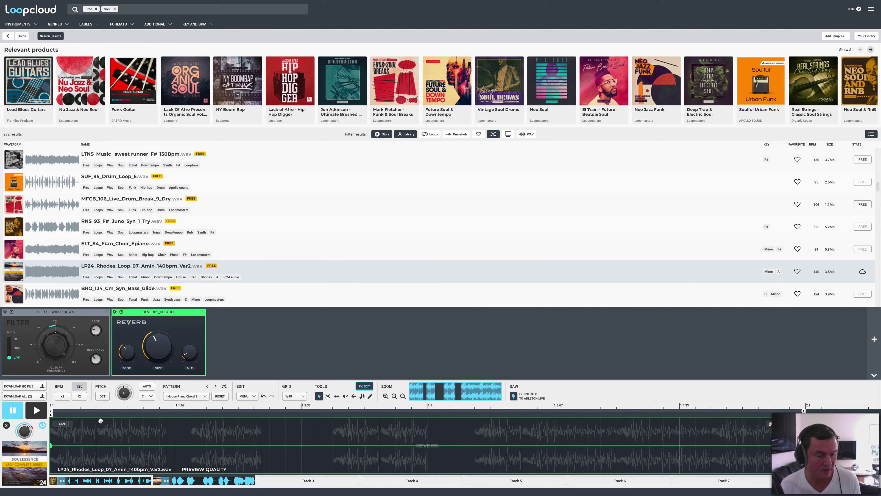
click(63, 424)
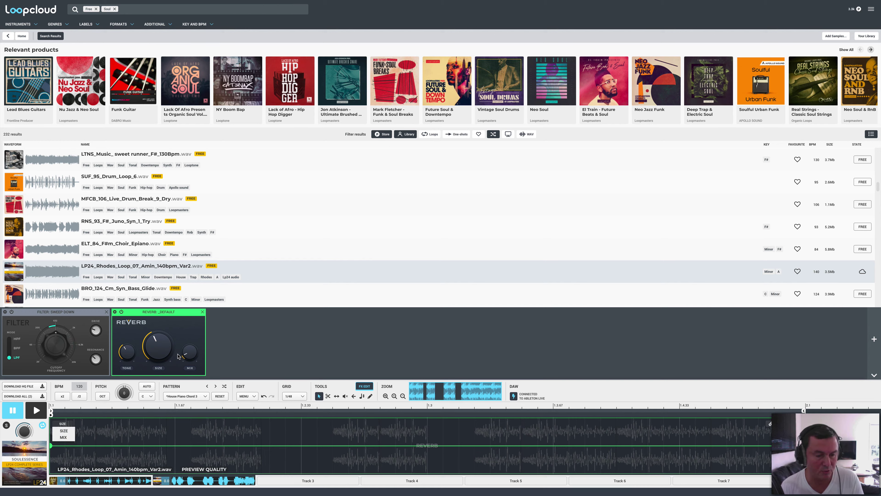
click(66, 437)
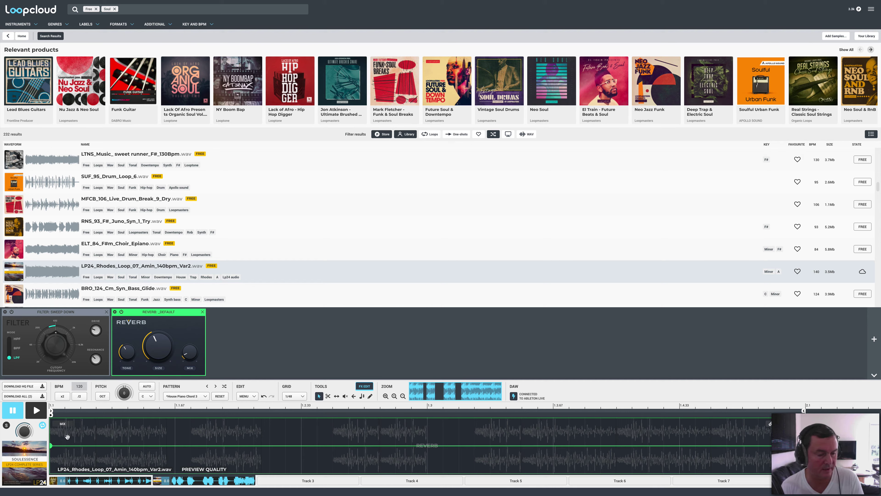
Step: Draw two short breaks in the reverb's Mix automation, at about 1.2.33 and 1.3.67, with the pencil tool
click(370, 397)
click(301, 443)
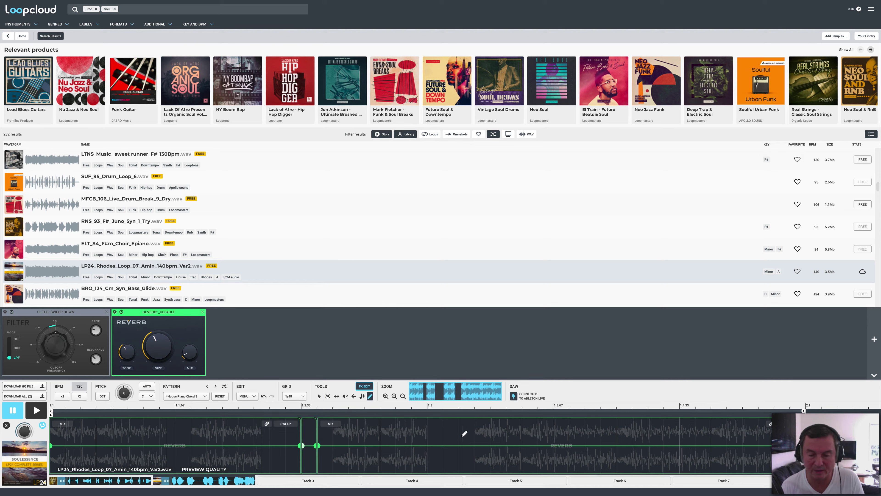
click(553, 437)
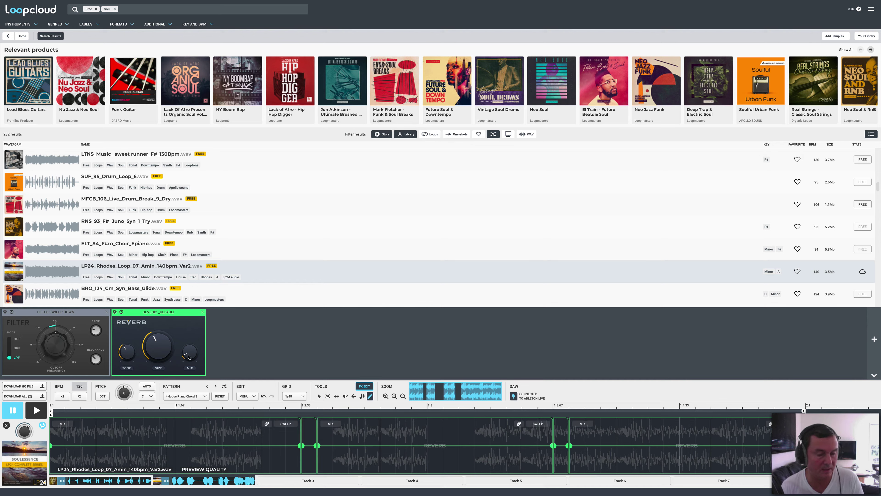
click(319, 397)
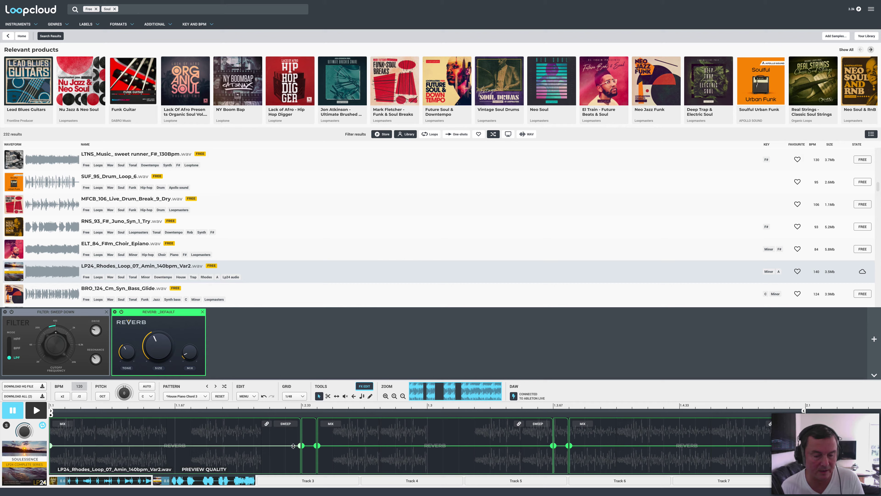
Step: Shape the reverb's Mix automation into rising ramps with drops between the sections, and audition the loop
drag(286, 445, 291, 425)
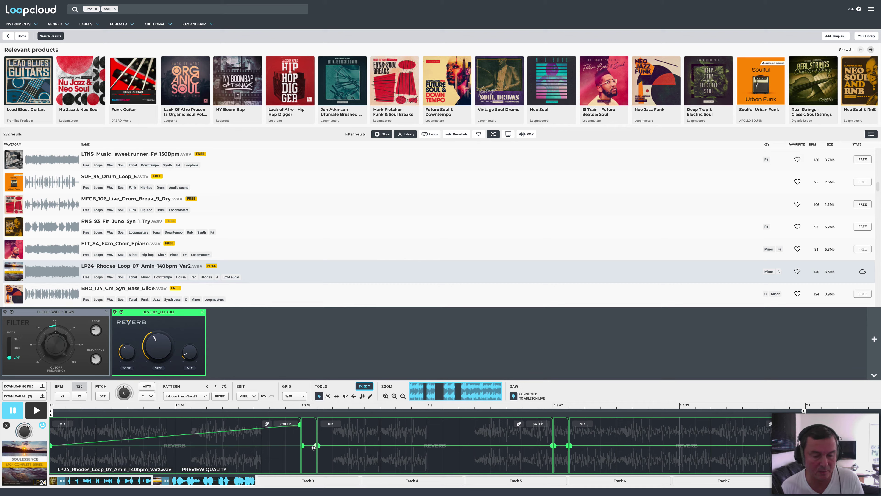
drag(314, 452, 316, 471)
drag(550, 445, 530, 413)
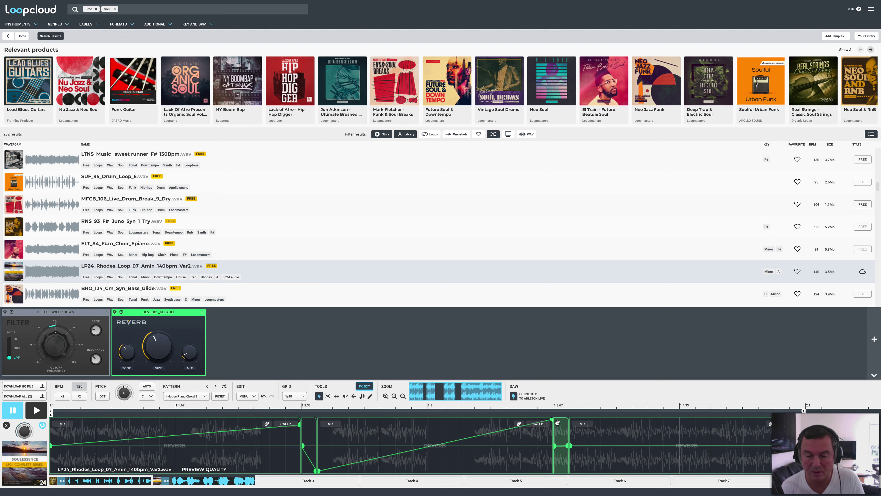
drag(556, 446, 556, 419)
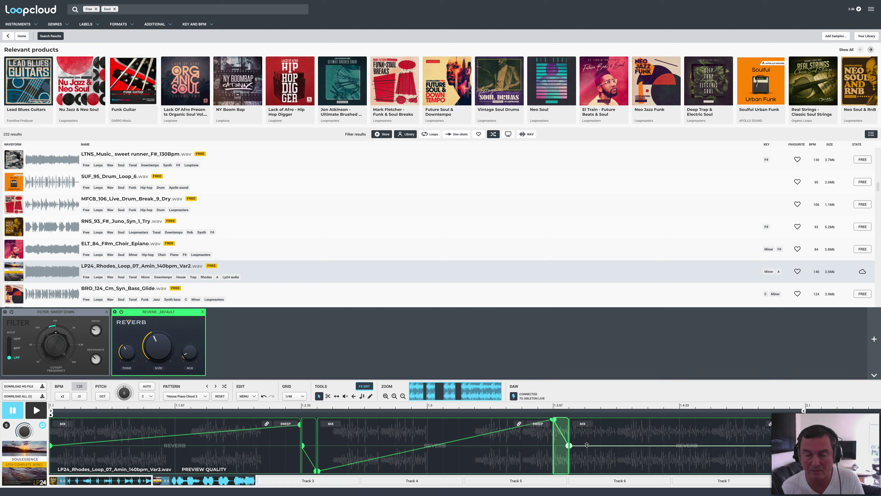
drag(803, 446, 803, 470)
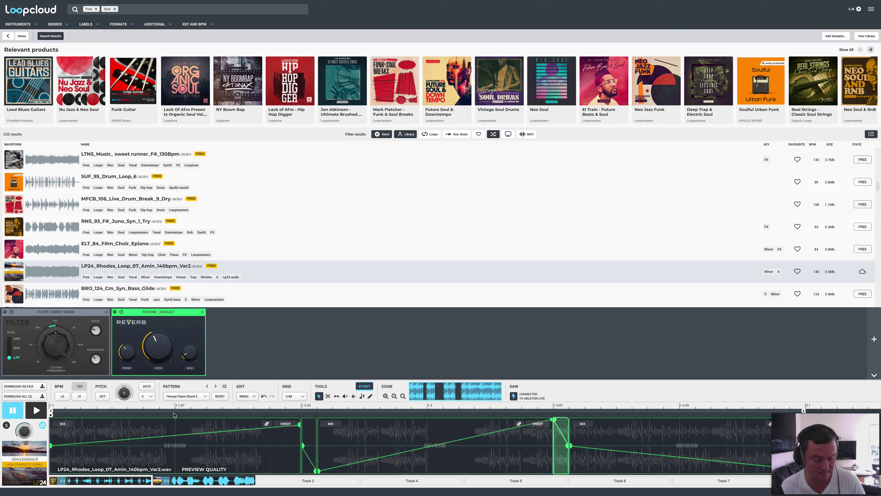
key(space)
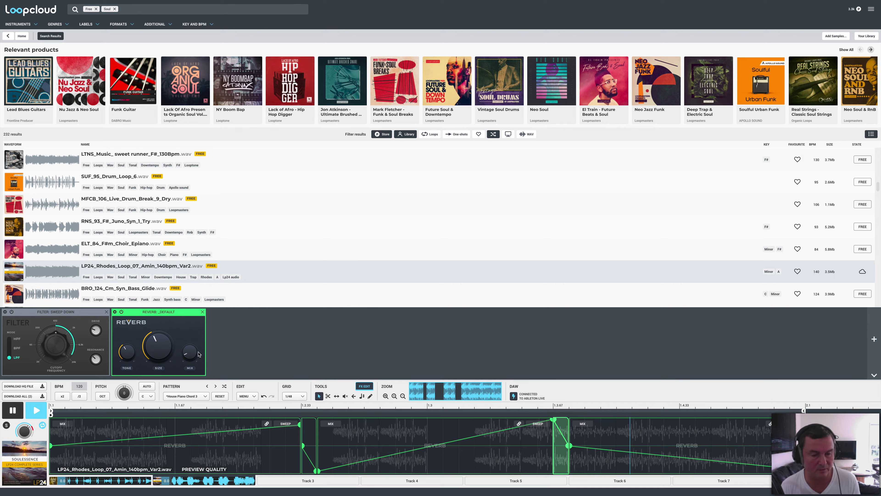
key(space)
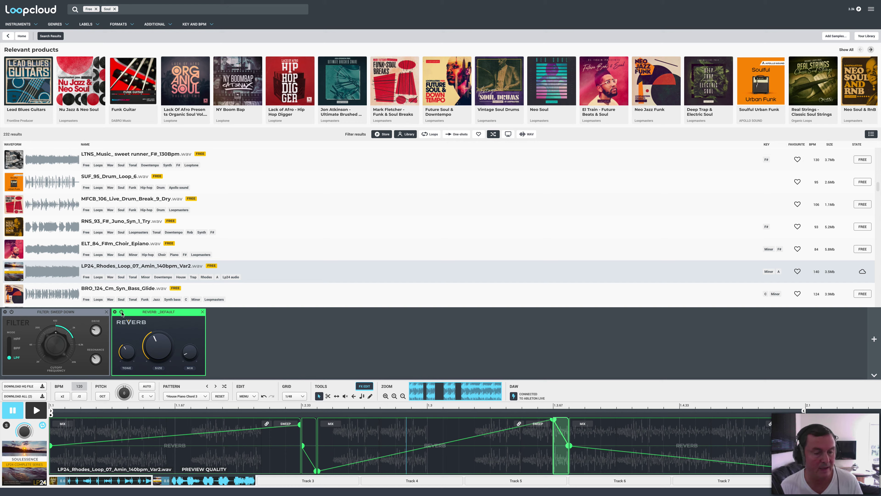
Step: Bypass and re-enable the reverb, look through its factory presets, and remove it from the effects chain
click(122, 312)
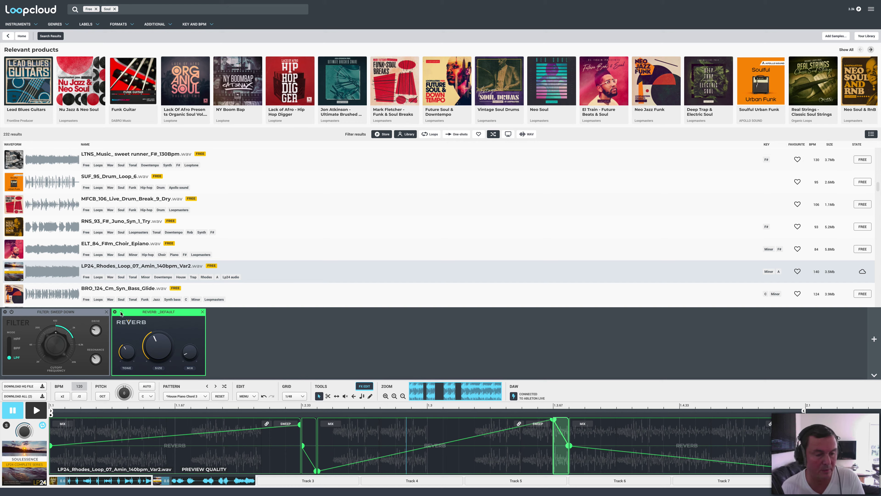
click(121, 312)
click(115, 312)
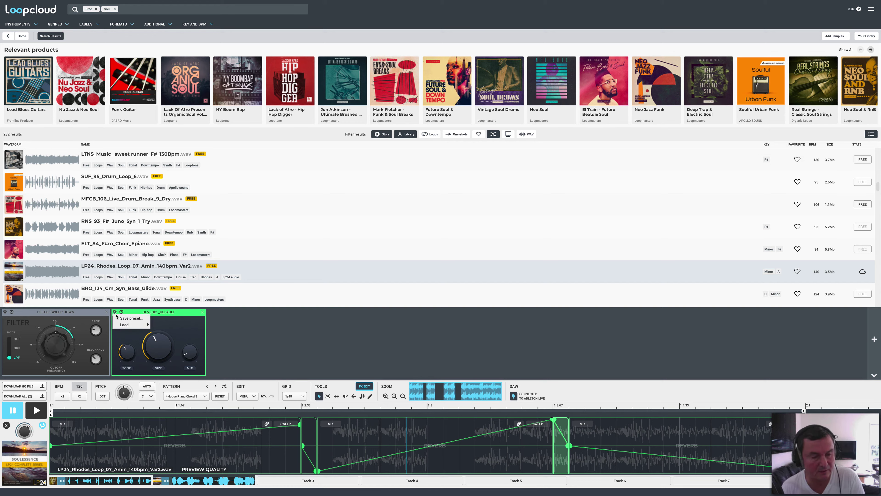
mouse_move(138, 325)
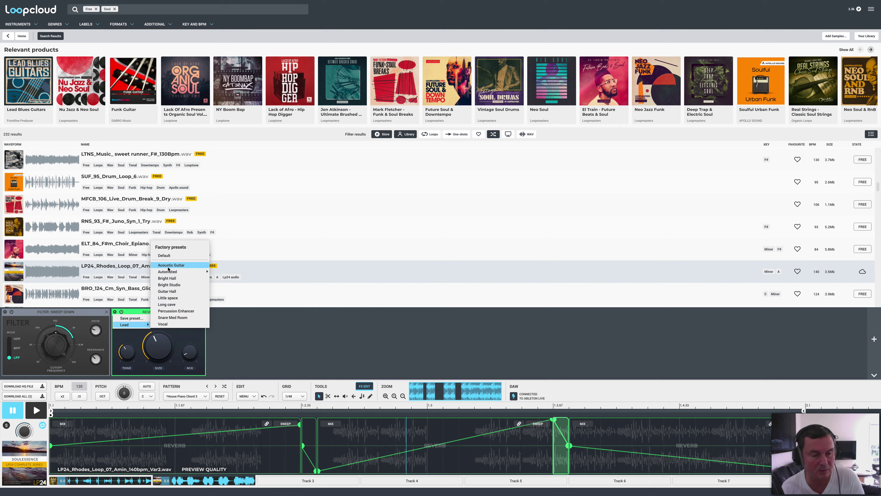
click(170, 315)
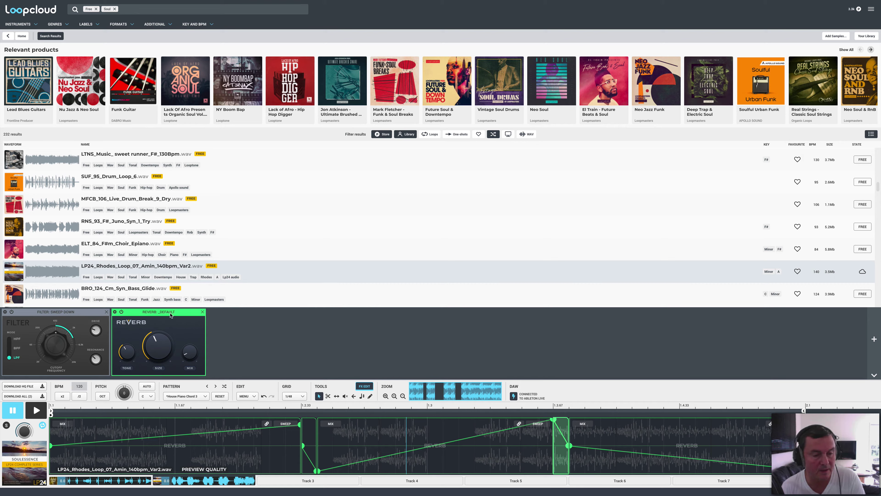
click(203, 312)
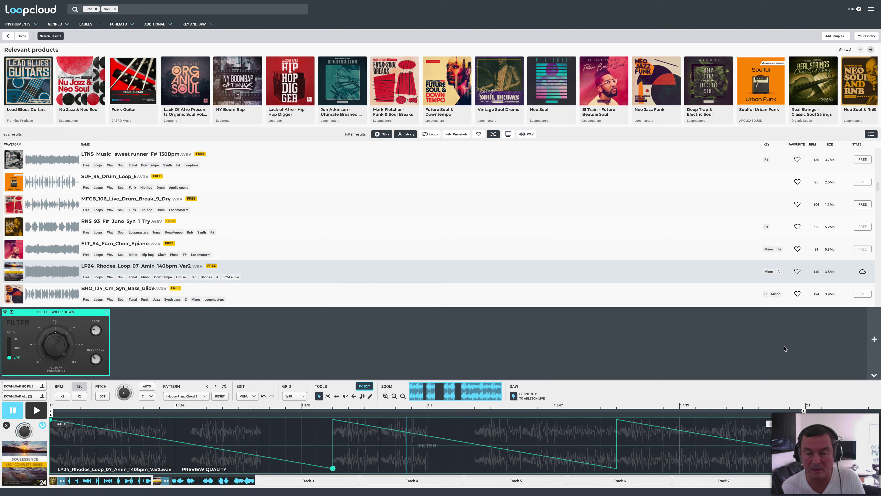
Step: Try a Stop Reverse effect after the filter on the Rhodes loop, and remove it after listening
click(873, 339)
click(843, 321)
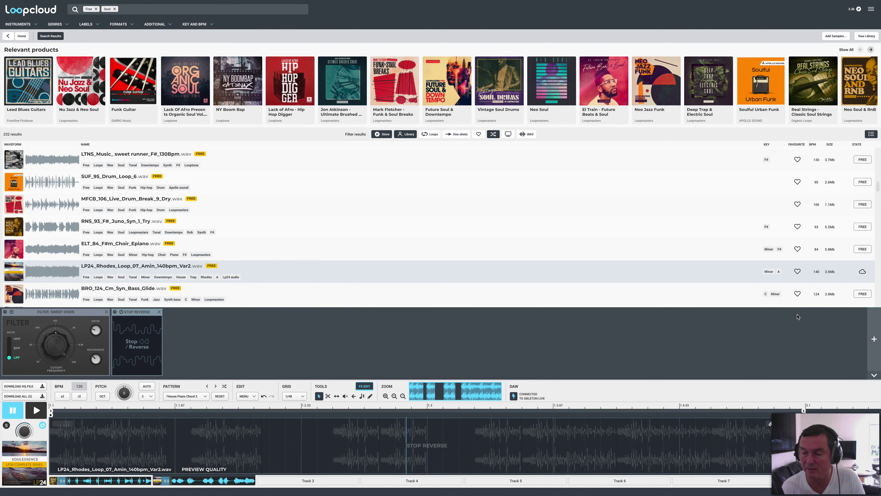
key(space)
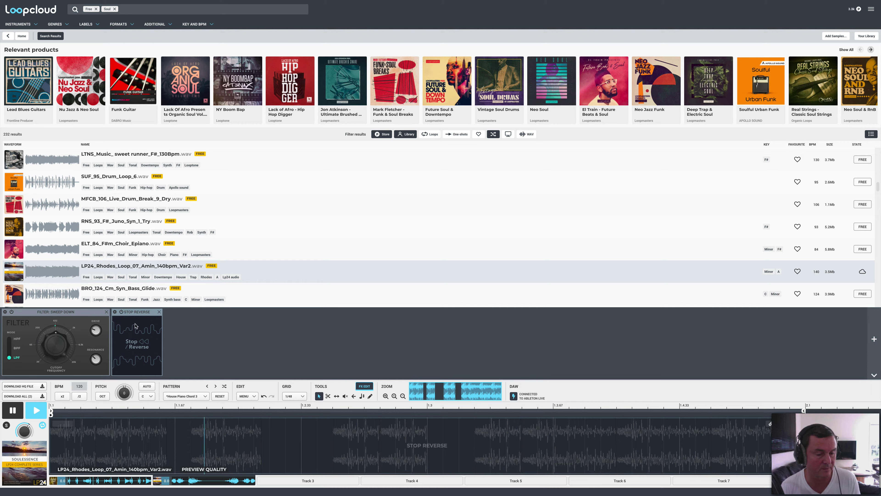
key(space)
click(159, 311)
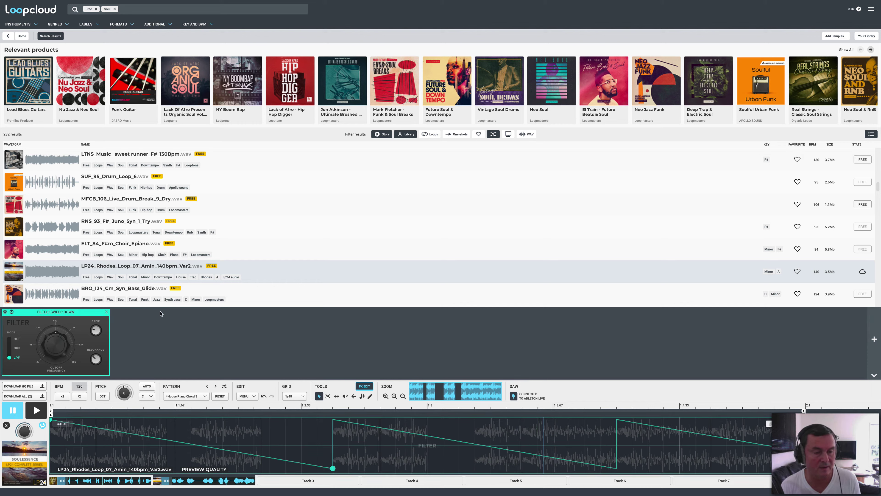
Step: Try a Vinyl Stop effect after the filter on the Rhodes loop, and remove it after listening
click(874, 339)
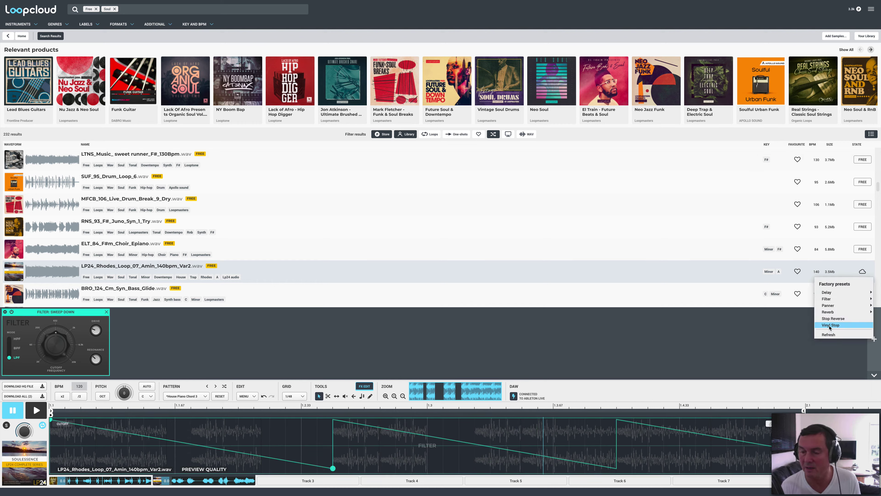
click(843, 328)
key(space)
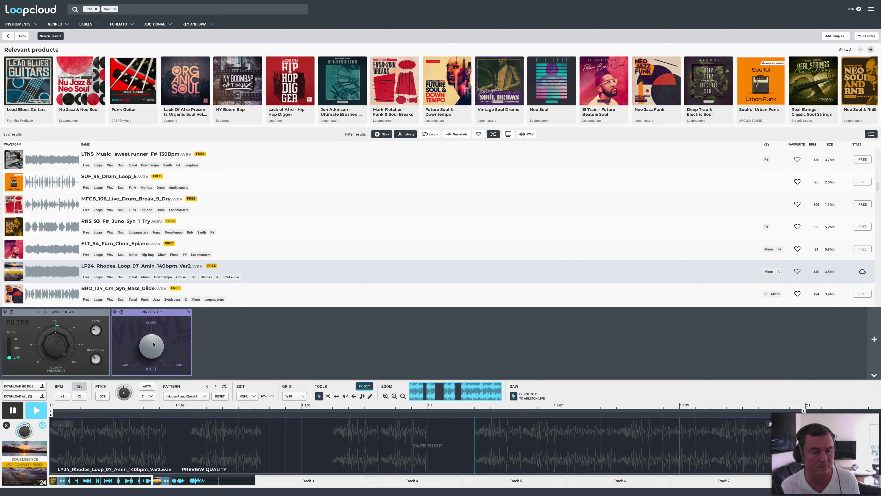
key(space)
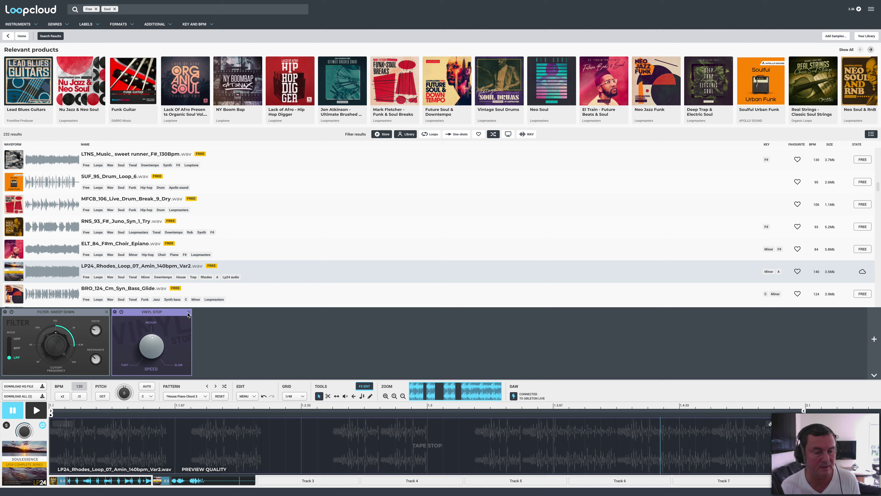
click(188, 313)
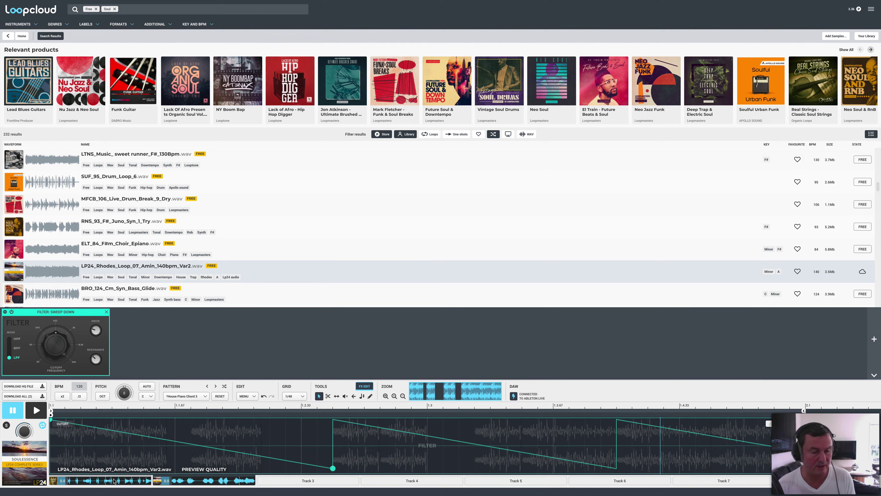
Step: Play the bass and Rhodes loops together, and switch the editor to the VVS_115_E_Bass_Slap_02 track
key(space)
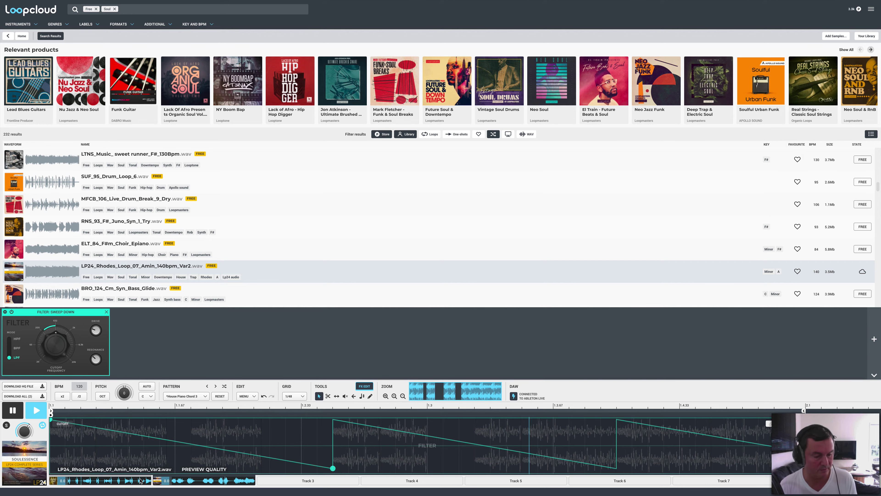
key(space)
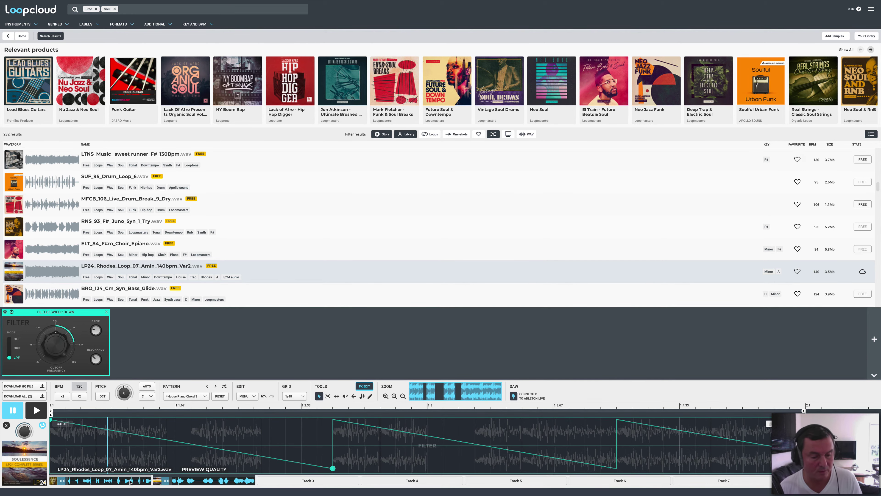
click(188, 482)
click(188, 482)
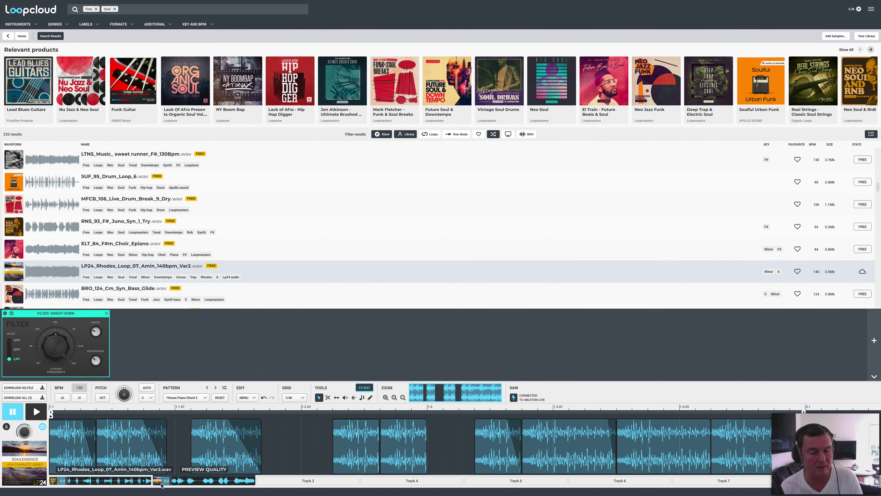
click(136, 481)
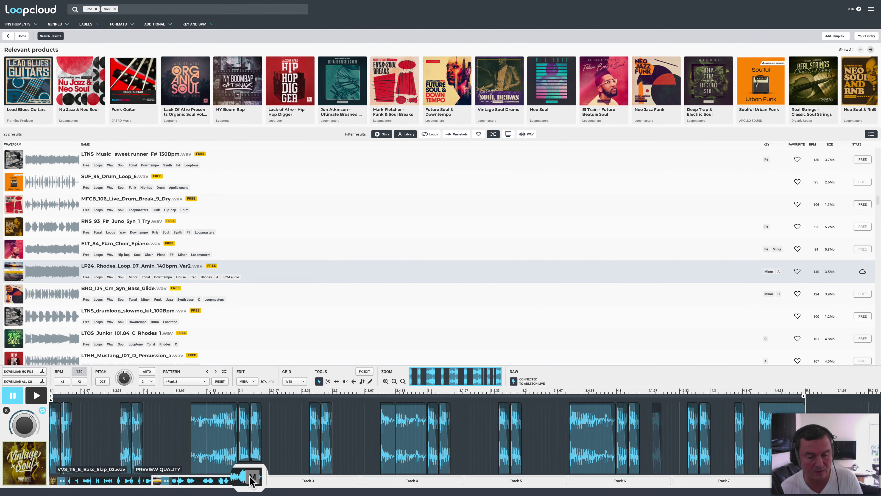
click(251, 480)
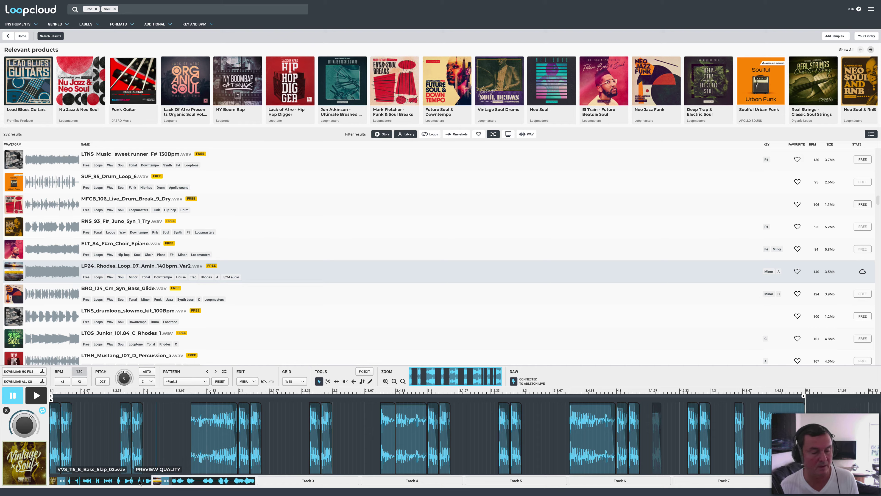
Step: Turn on solo for the VVS_115_E_Bass_Slap_02 track and listen to the bass on its own
click(6, 410)
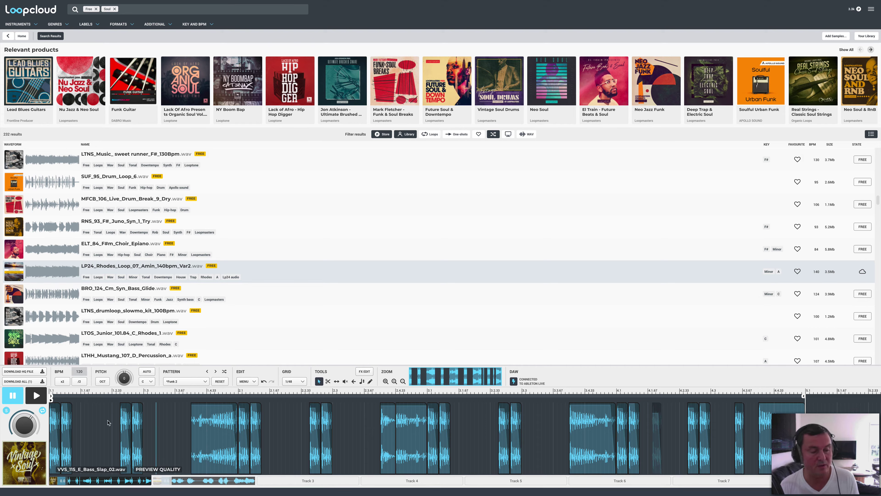
key(space)
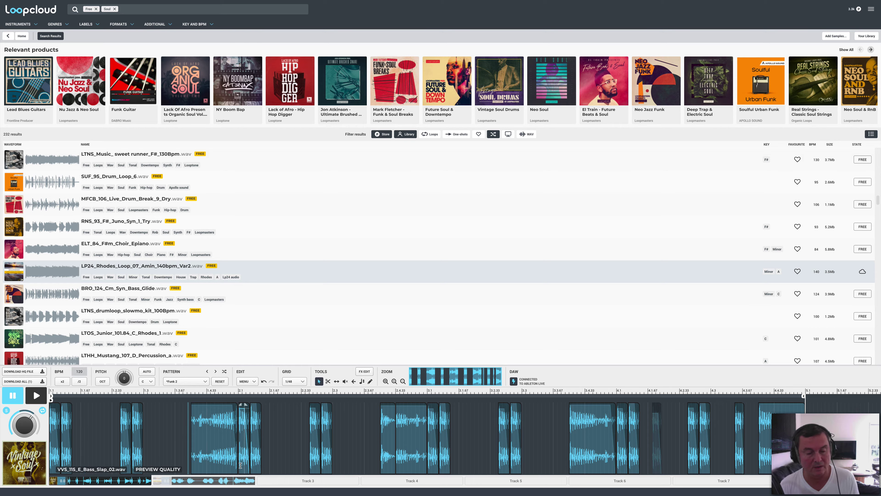
click(311, 481)
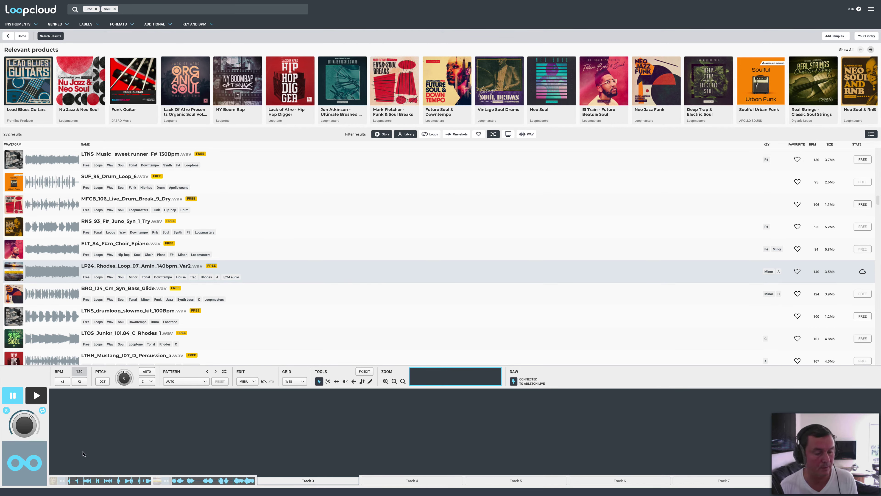
Step: Listen to the Rhodes loop on its own in solo mode, and select the empty Track 3
click(250, 482)
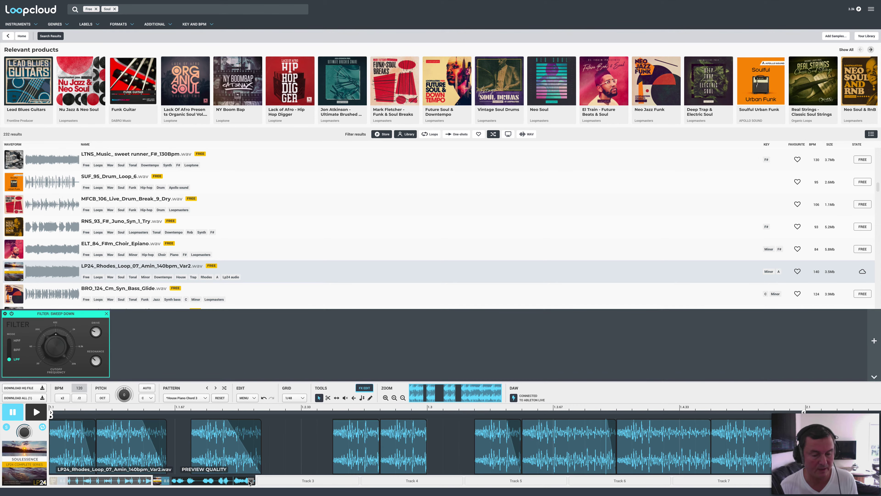
key(space)
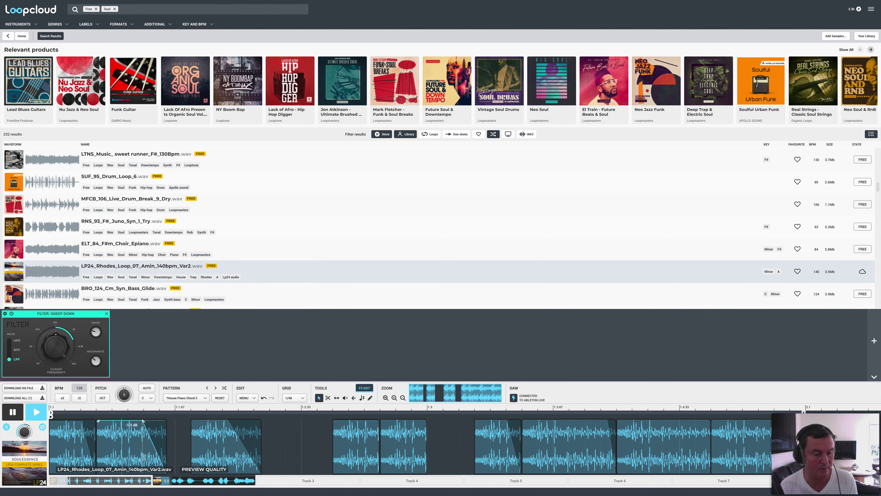
key(space)
click(292, 480)
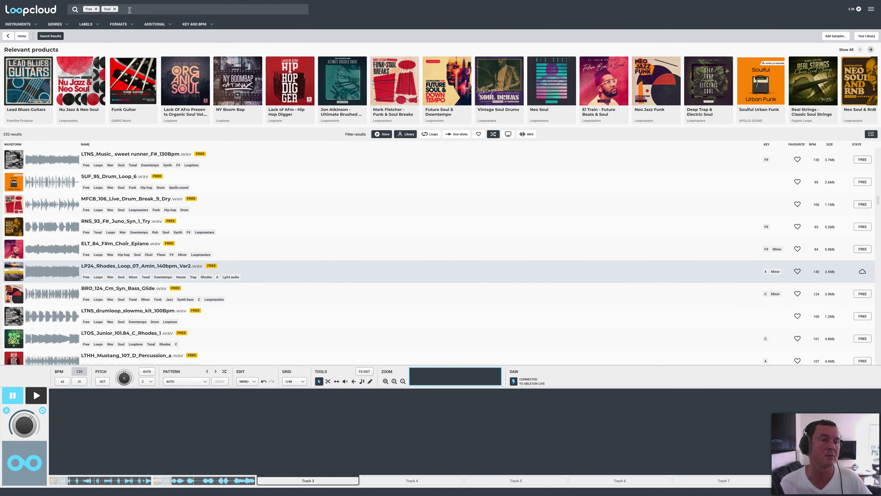
Step: Add the Drum tag to the free soul search and load VVS_100_Drums_Boom_01.wav onto Track 3 for a preview
text(drum)
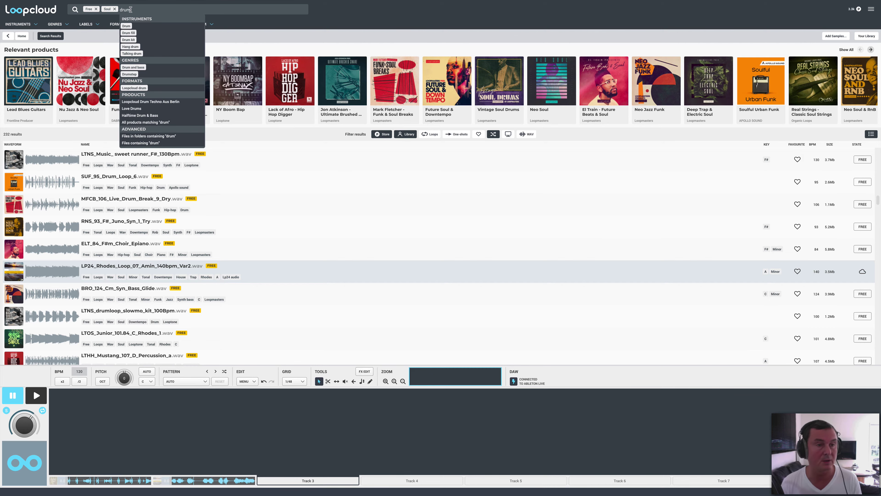
click(125, 26)
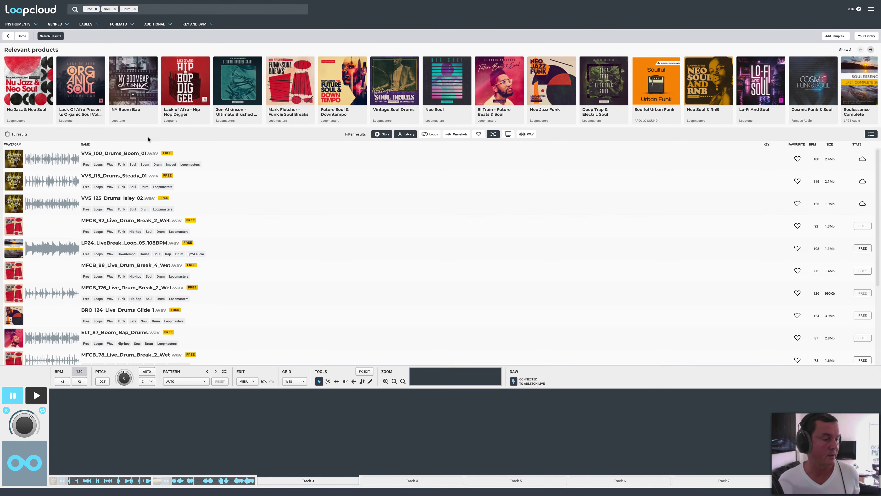
click(129, 155)
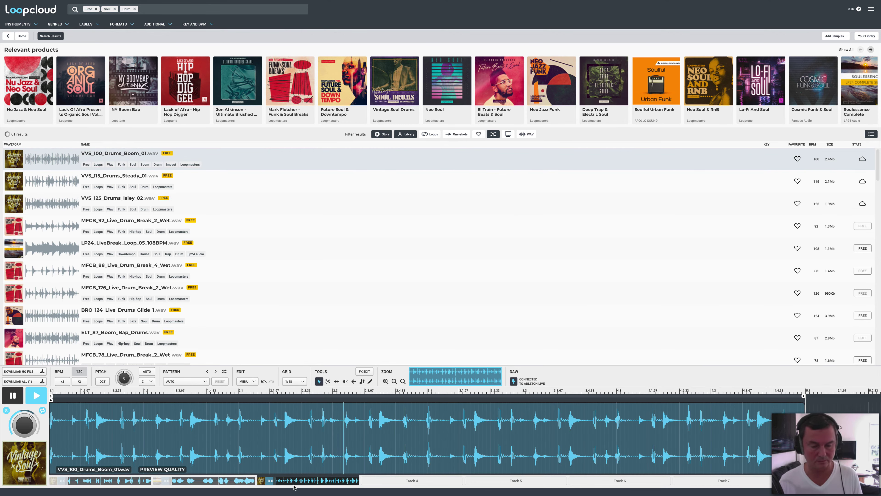
key(space)
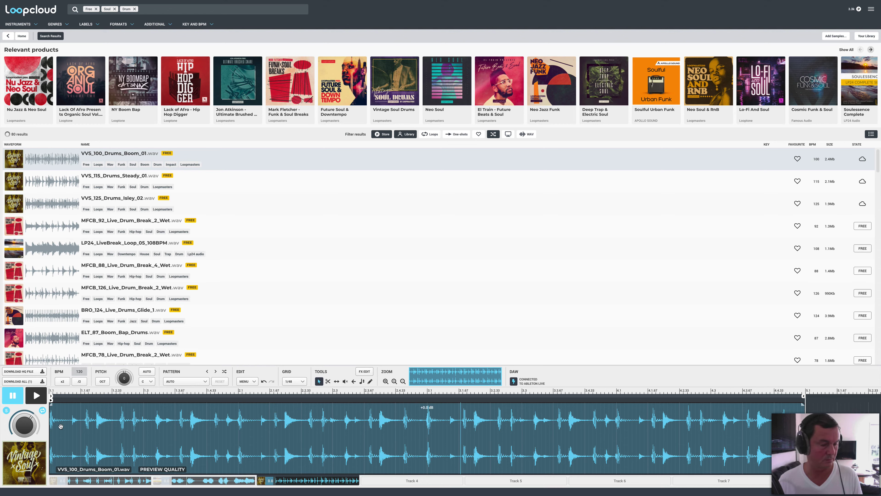
Step: Play the bass, Rhodes and drum loops together without solo, and view each of their tracks in the editor
key(space)
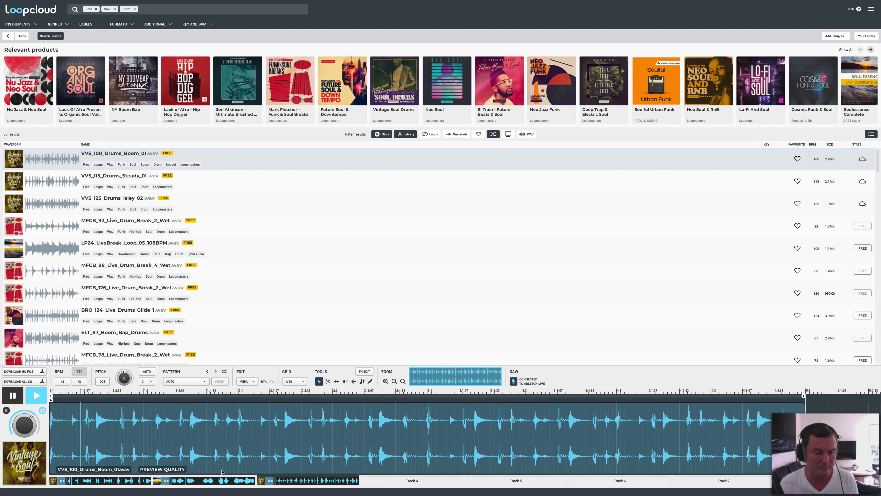
key(space)
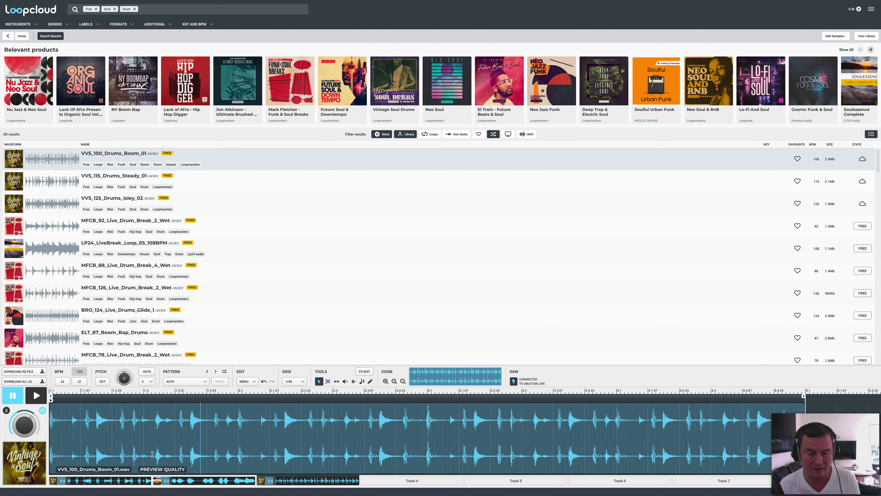
click(195, 482)
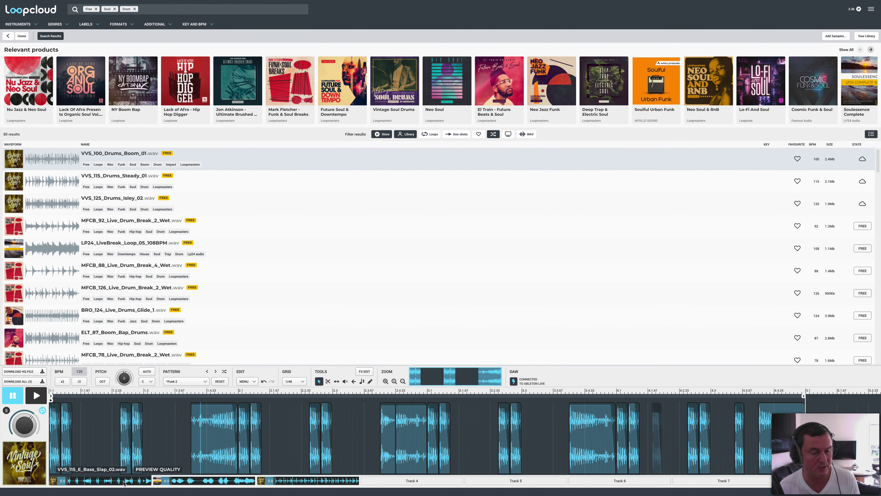
click(145, 481)
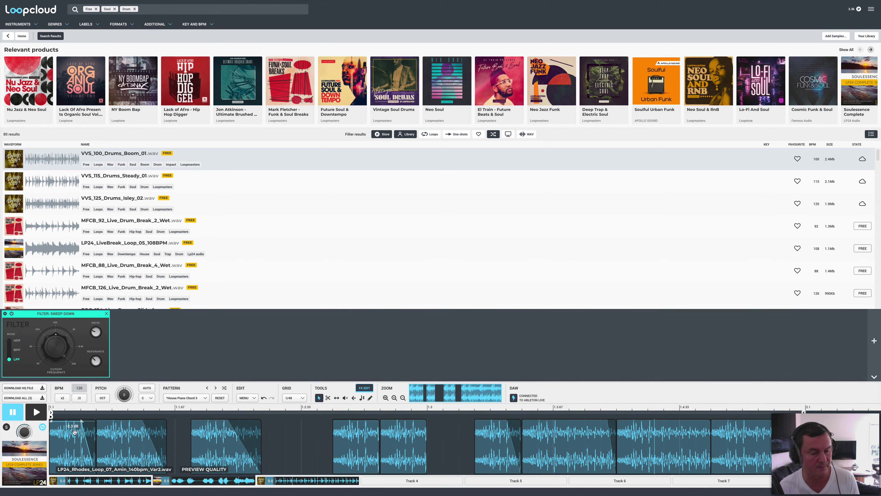
click(312, 481)
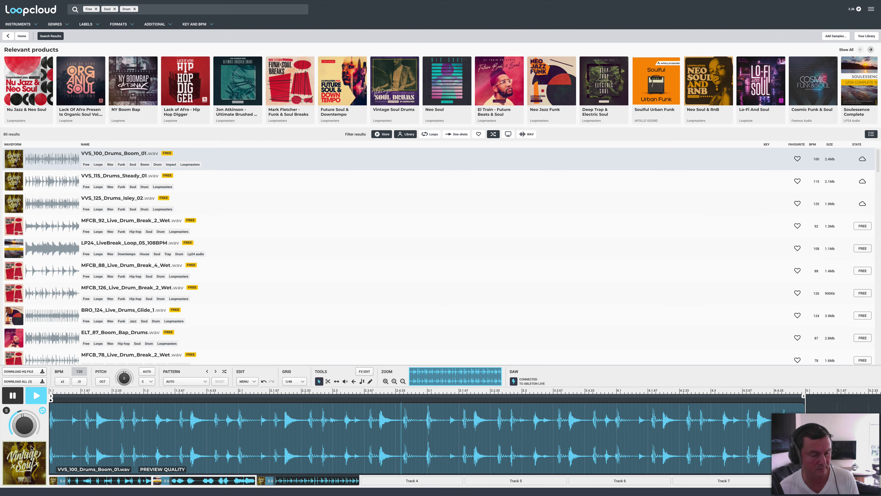
Step: Select the empty Track 4 and limit the search to store samples tagged Soul and Bongo, without the Free and Drum tags
click(399, 483)
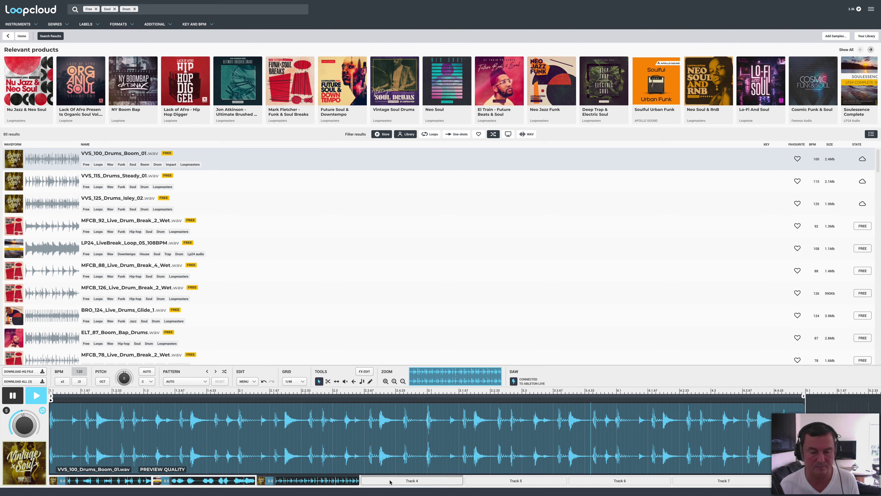
click(384, 136)
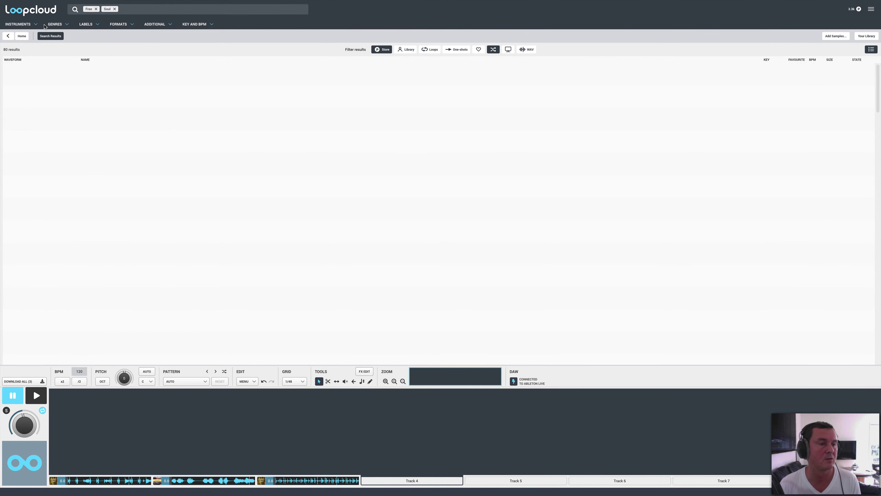
click(37, 25)
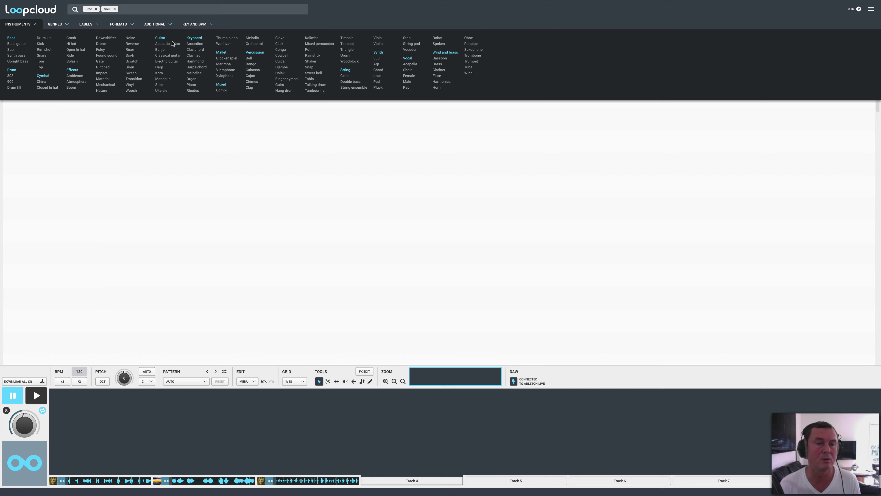
click(249, 65)
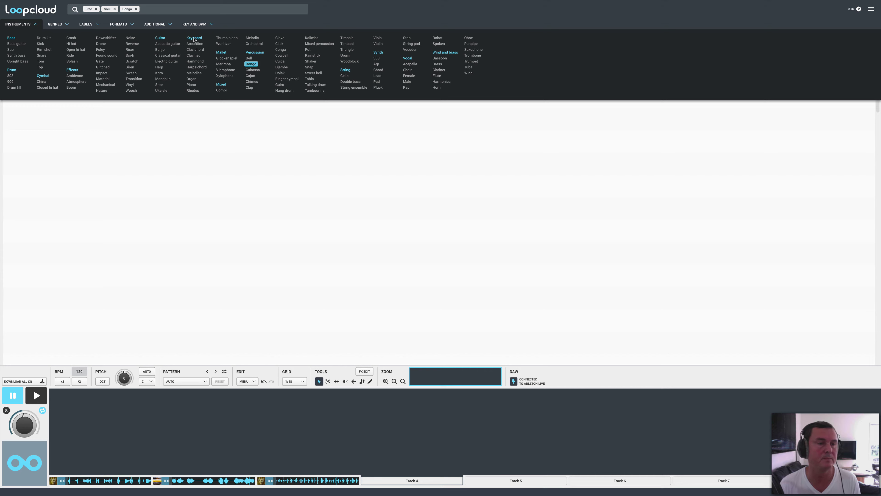
click(96, 9)
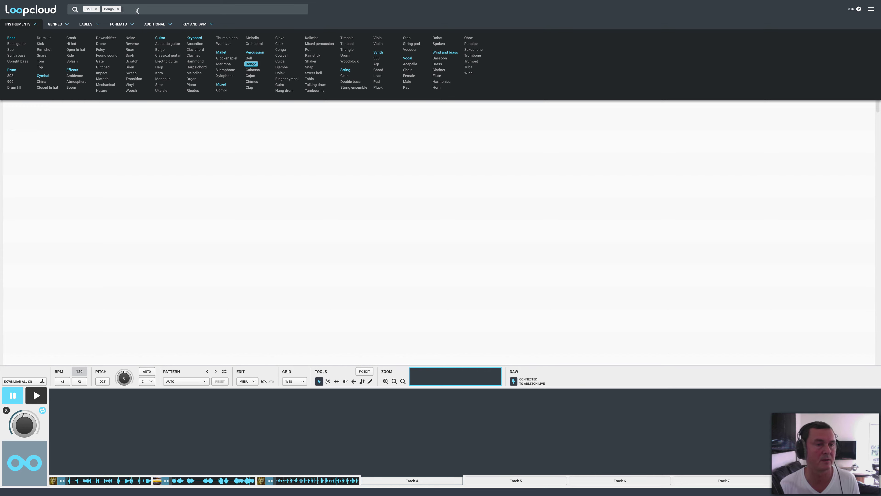
Step: Audition bongo samples such as RP5_122_Bongo.rx2 and RP4_BONGO_4.wav, and load ND_Bongo Hit_69.wav onto Track 4
click(65, 154)
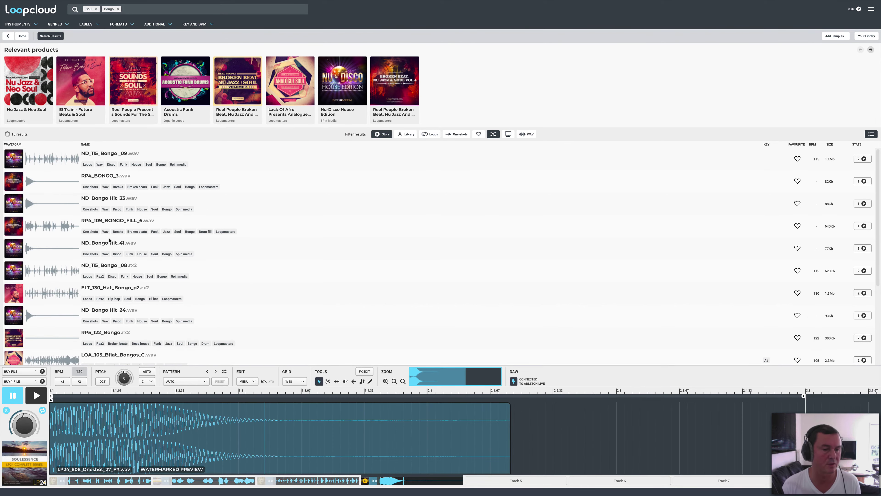
scroll(109, 240, down, 3)
click(100, 237)
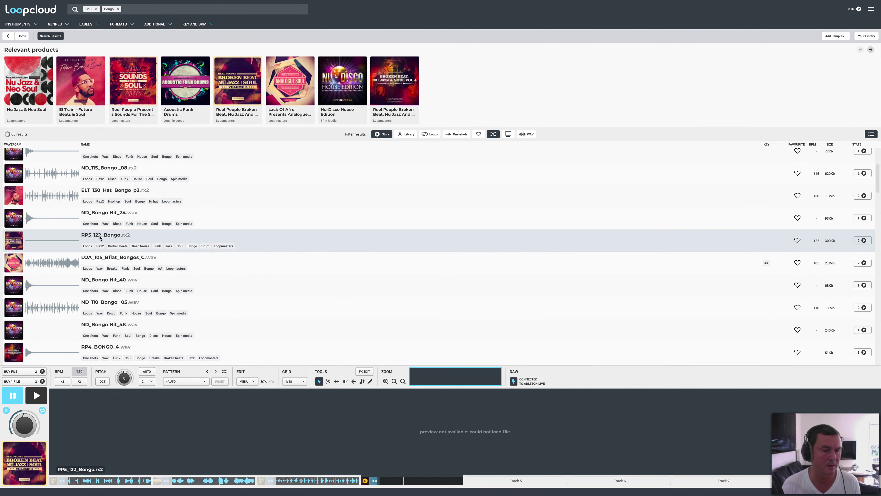
scroll(134, 290, down, 2)
click(107, 295)
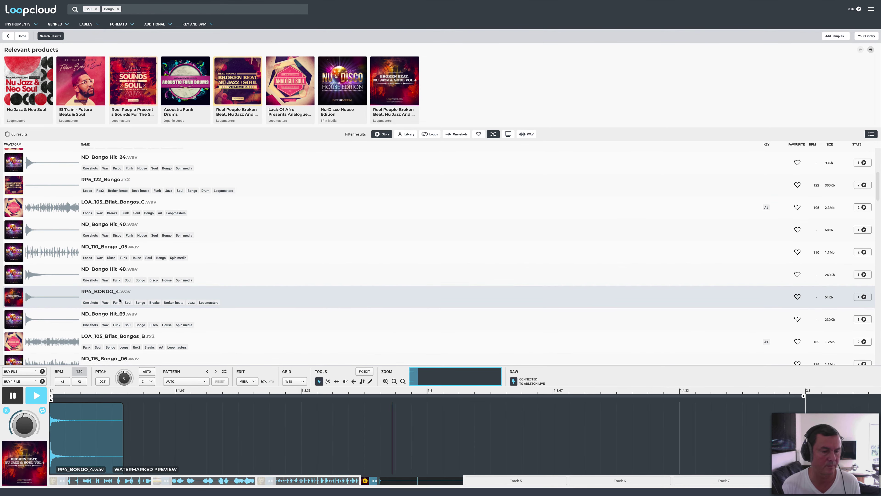
key(Down)
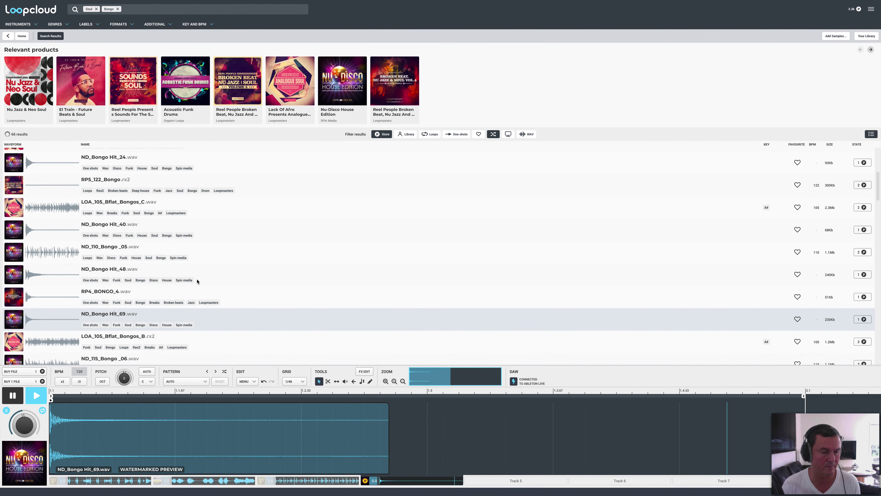
scroll(184, 281, down, 1)
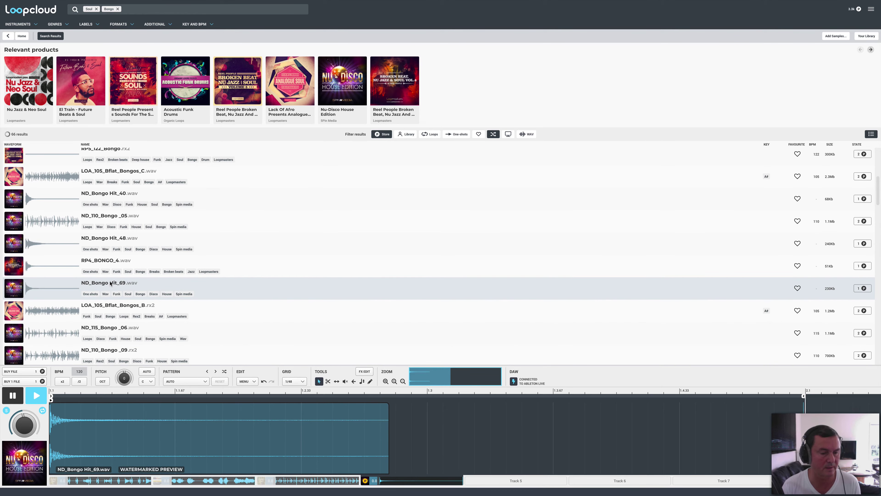
Step: Turn on automatic pitch matching to a chosen key for ND_Bongo Hit_69.wav, then buy the file and play it
click(143, 382)
click(149, 321)
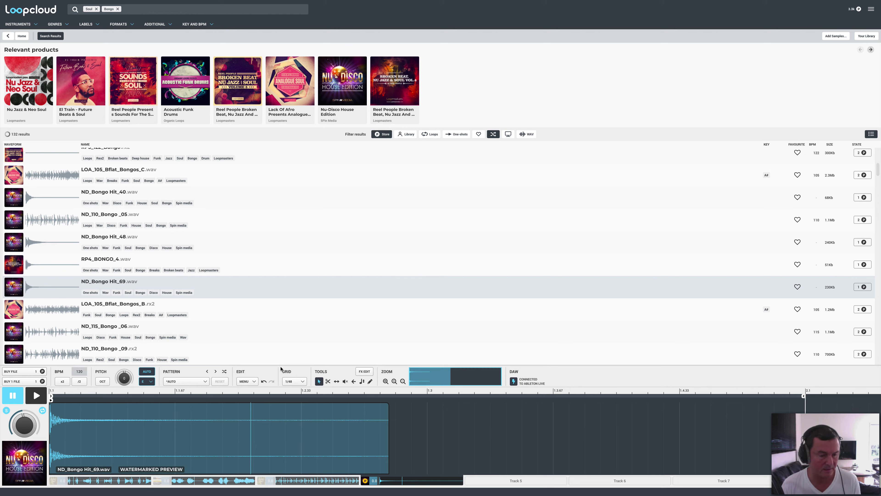
click(38, 373)
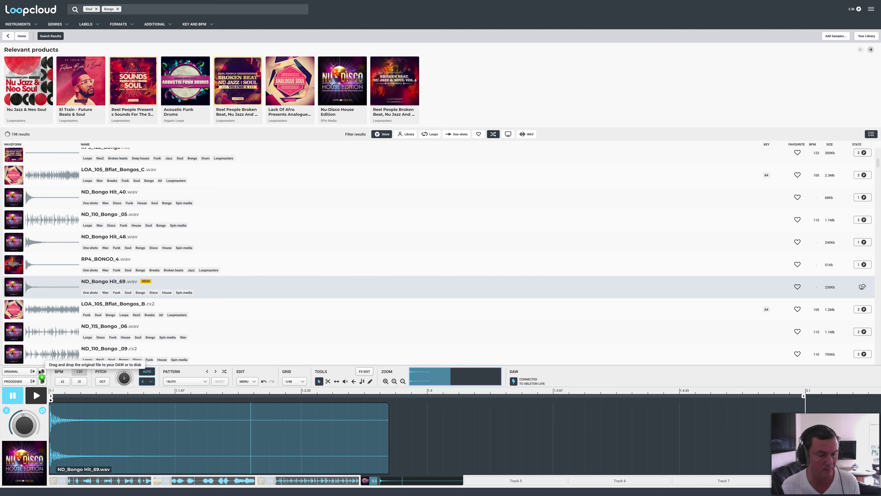
key(space)
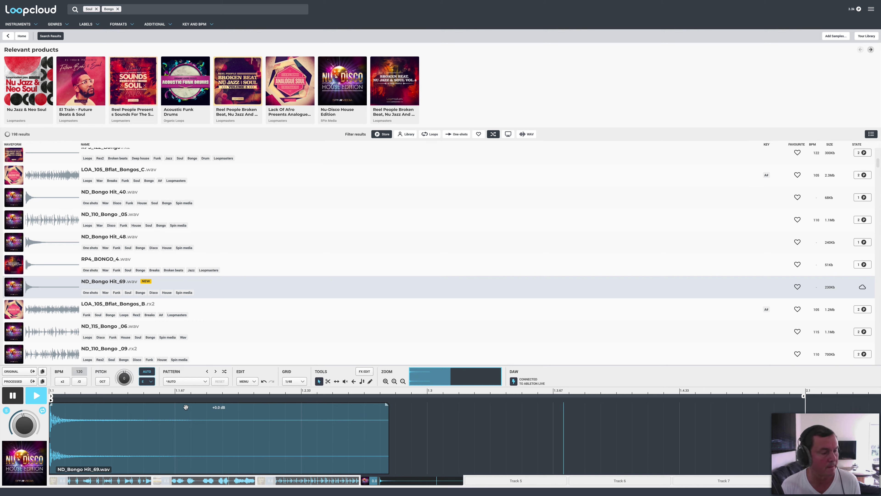
key(space)
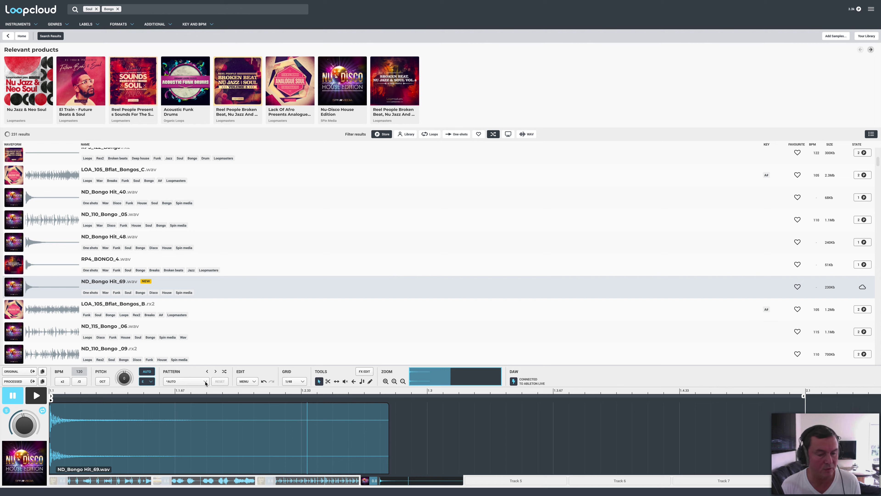
Step: Apply the Bongo 1 percussion pattern to the bongo hit, listen to it, and switch to the Bongo 2 pattern in the full mix
click(205, 382)
mouse_move(201, 361)
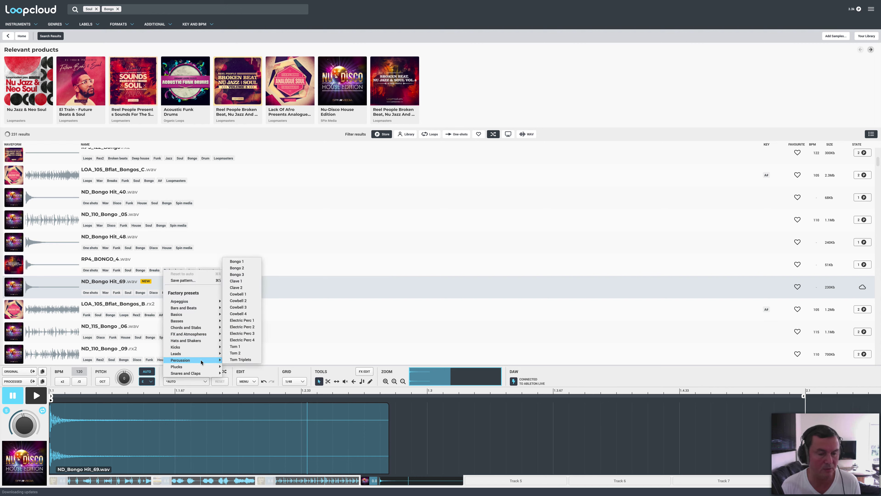
click(236, 261)
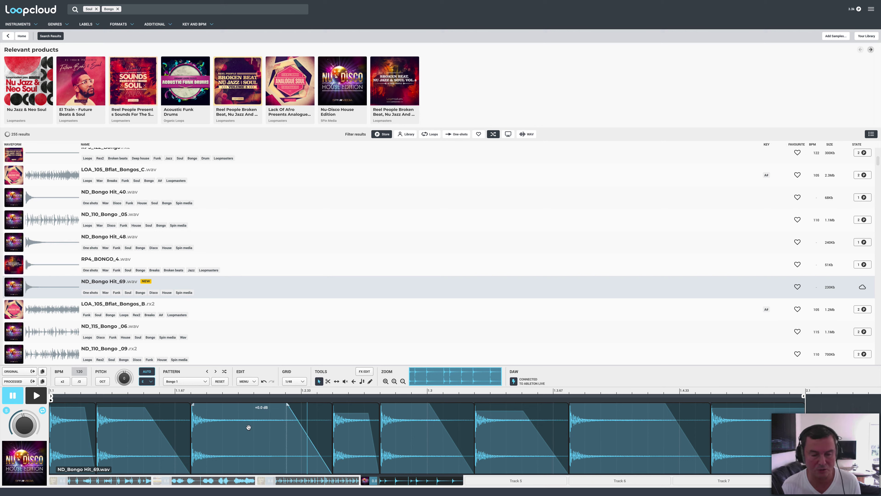
key(space)
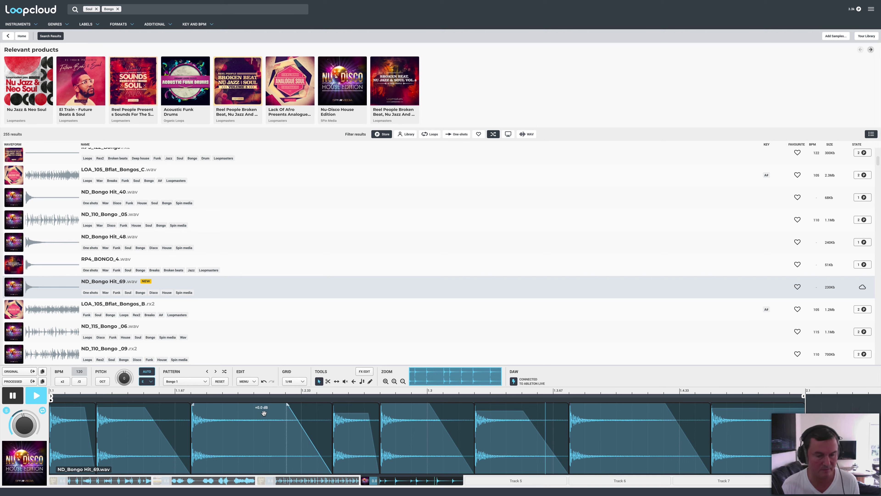
click(216, 371)
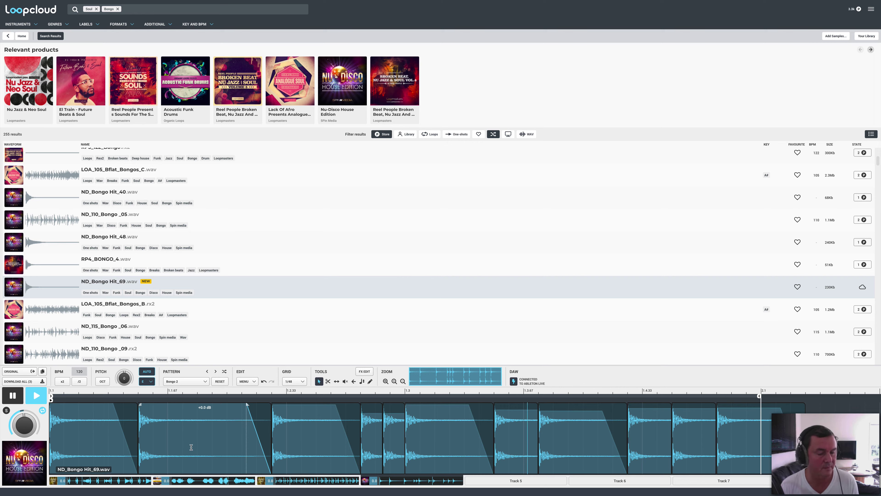
key(space)
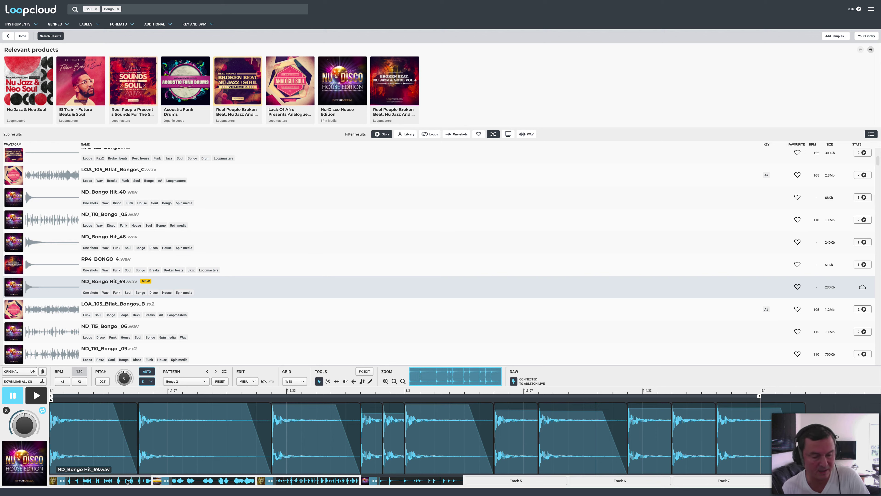
Step: Download the full-quality files for all tracks, and mute the bass and Rhodes tracks while listening to the mix
click(31, 381)
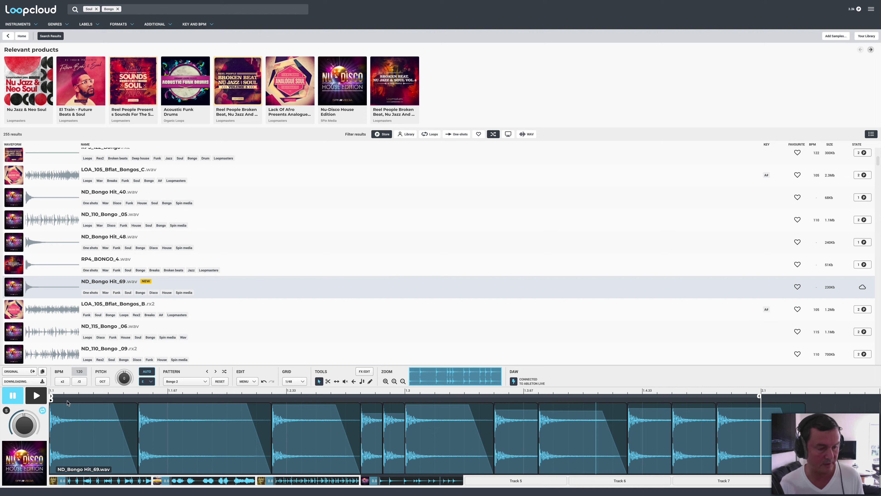
click(131, 484)
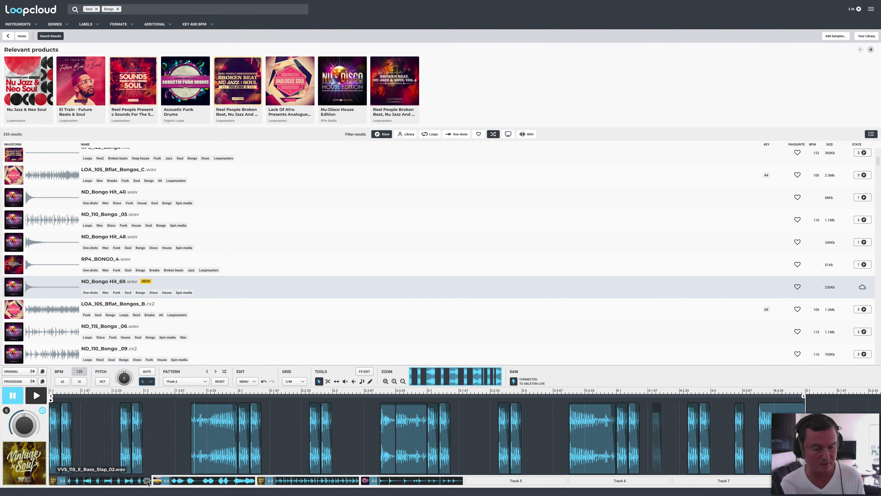
click(146, 481)
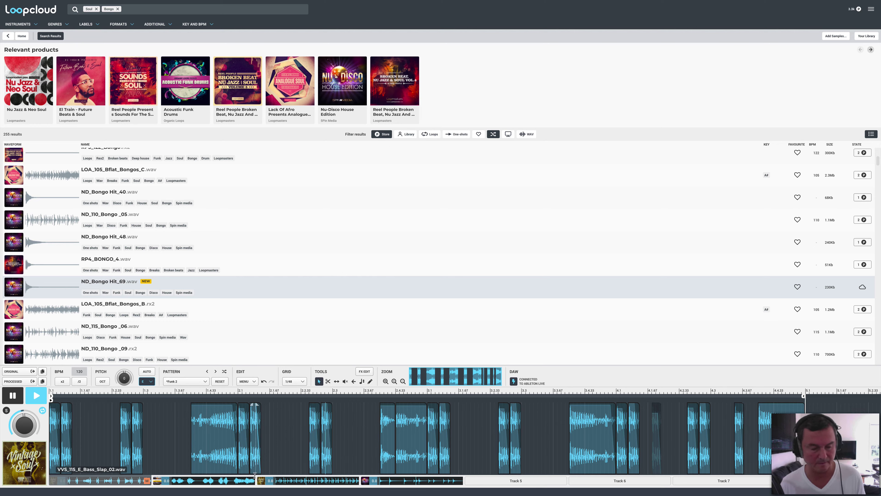
click(251, 480)
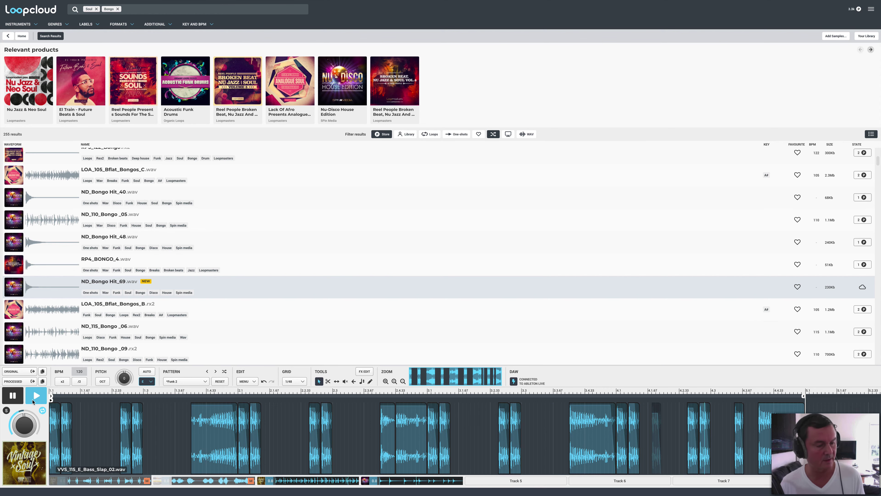
click(33, 394)
Step: Place the processed multitrack audio in the second clip slot of Ableton Live's third track, play the clip, and return to Loopcloud
drag(32, 382, 301, 39)
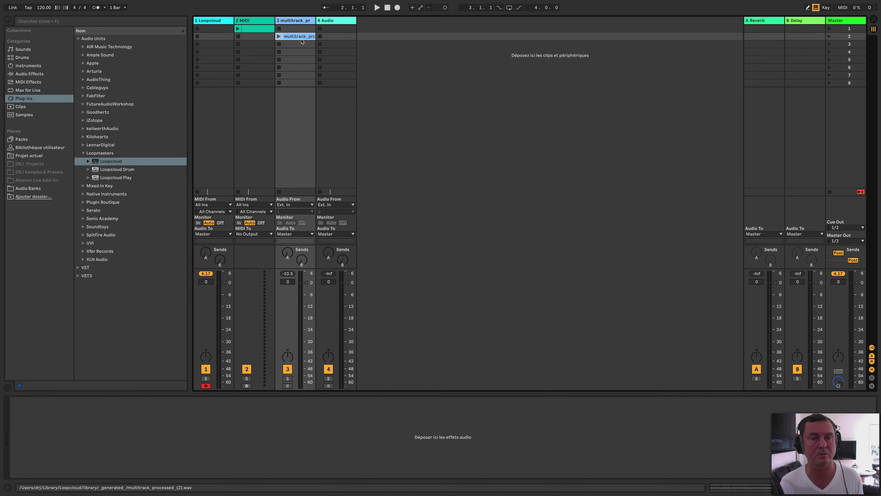
click(278, 36)
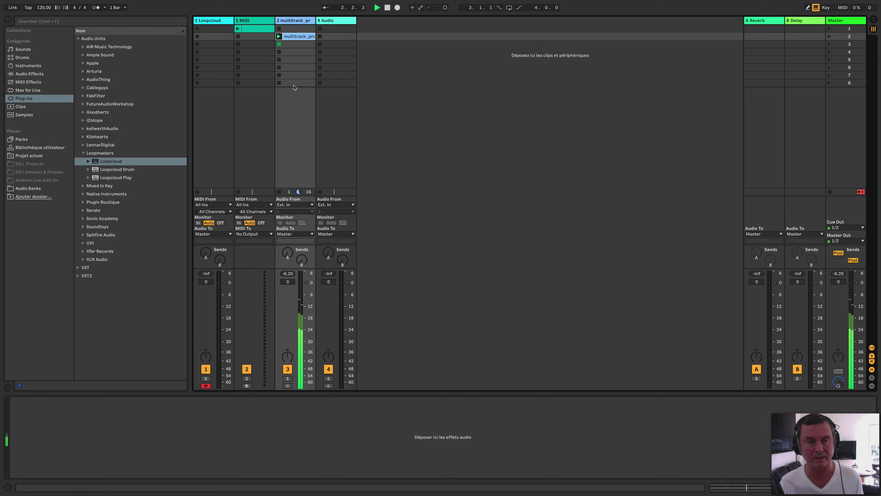
key(super+Tab)
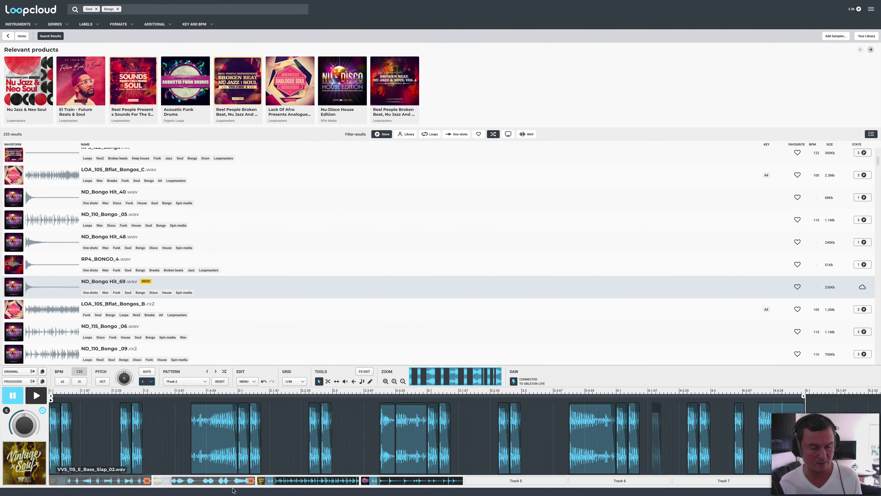
Step: Unmute the second Loopcloud track and place the processed multitrack audio in the third clip slot of Ableton Live's third track
click(250, 480)
key(space)
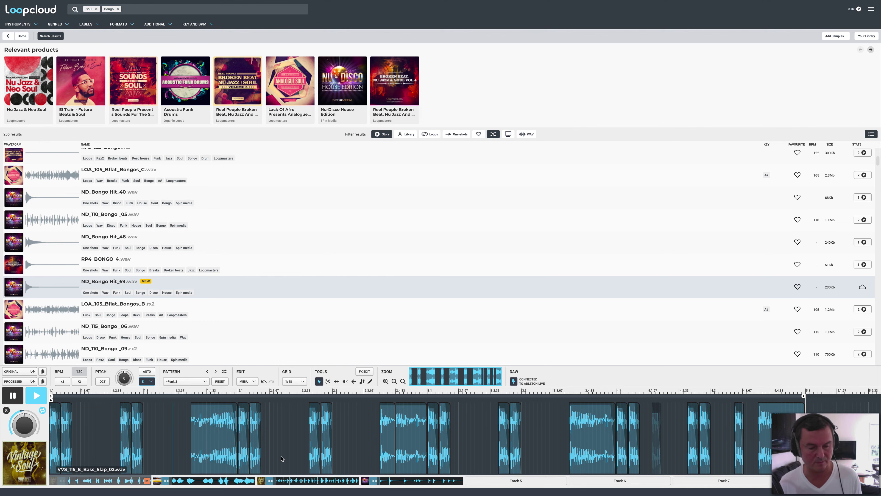
key(space)
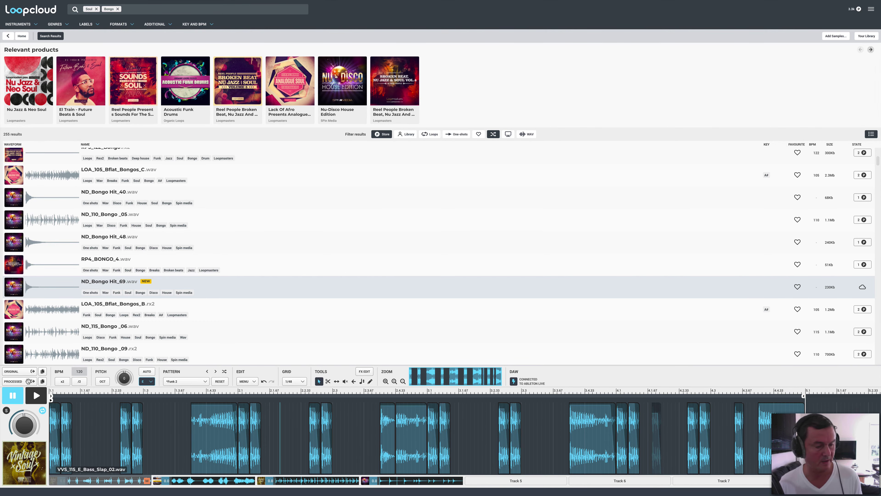
drag(29, 380, 296, 44)
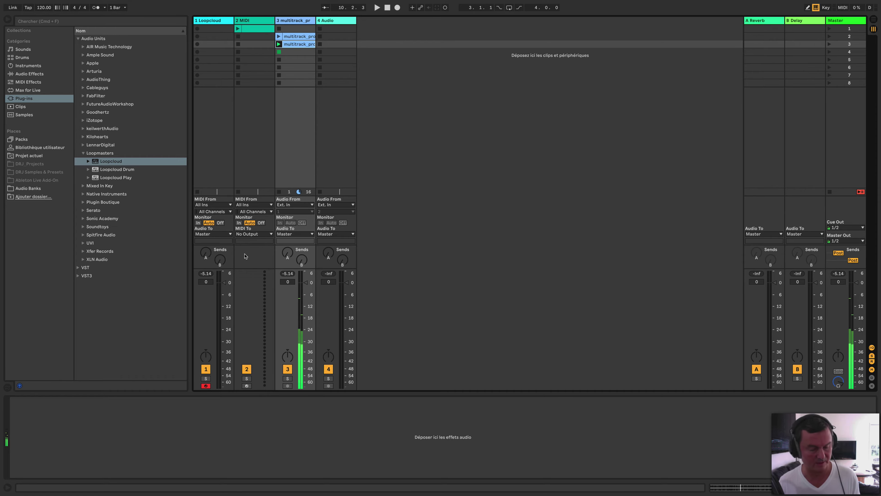
Step: Unmute the first Loopcloud track, place the processed multitrack audio in the fourth clip slot of Live's third track, and play that clip
key(ctrl+Left)
click(147, 480)
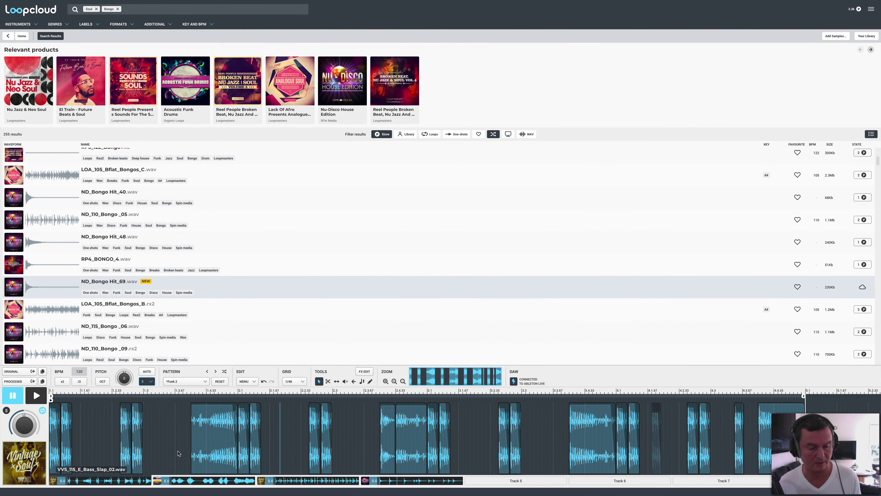
drag(31, 380, 298, 52)
key(ctrl+Right)
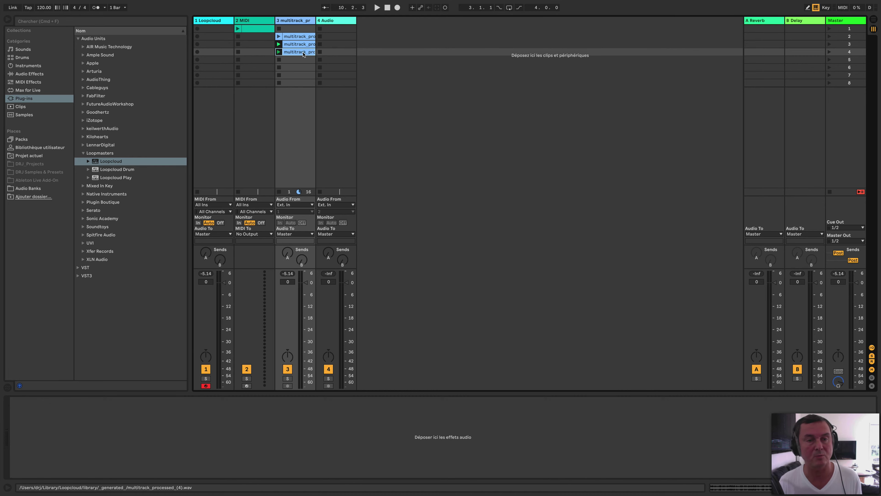
click(279, 51)
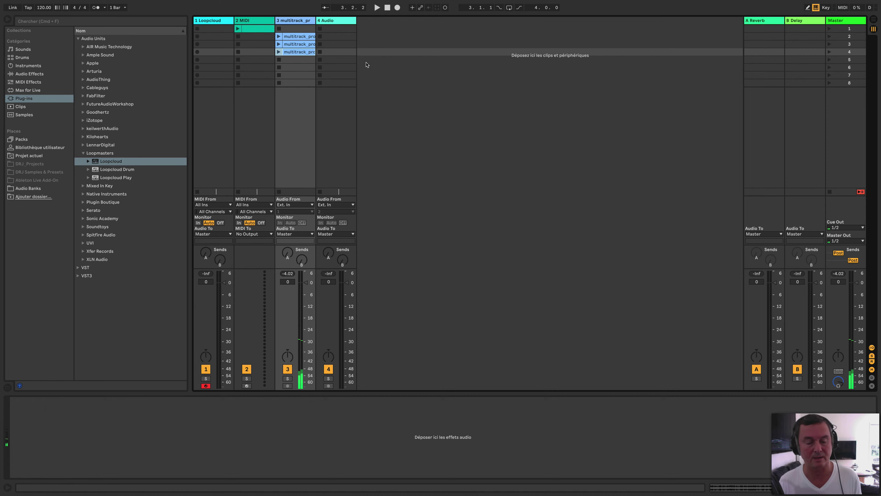
Step: Load the Loopcloud Drum instrument onto a new track in Ableton Live, look through its factory kits, and listen to the DJ Vadim pattern
key(ctrl+Left)
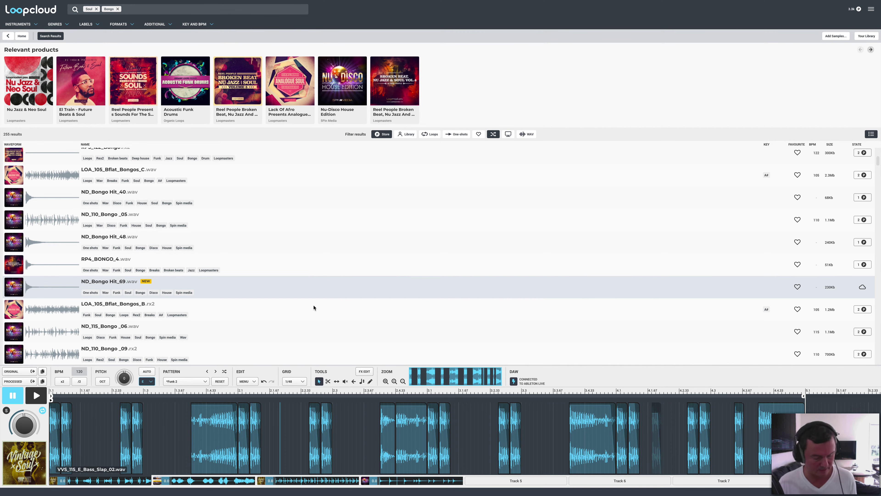
key(ctrl+Right)
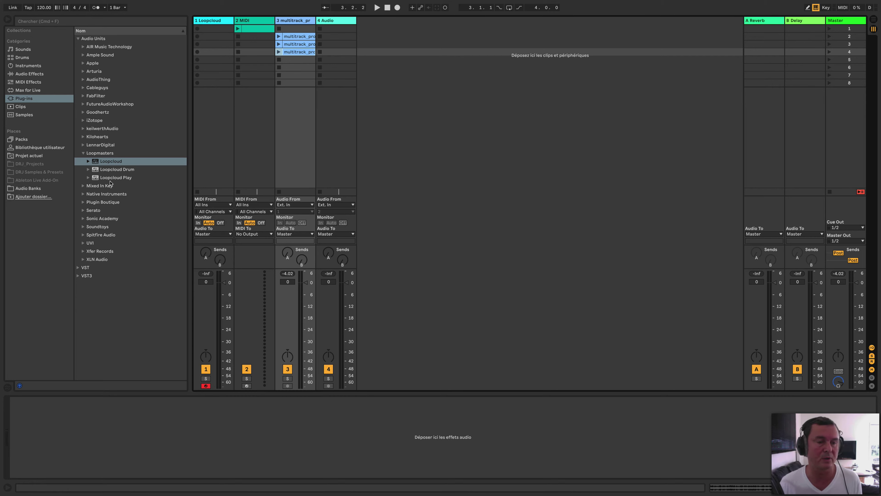
drag(95, 171, 387, 87)
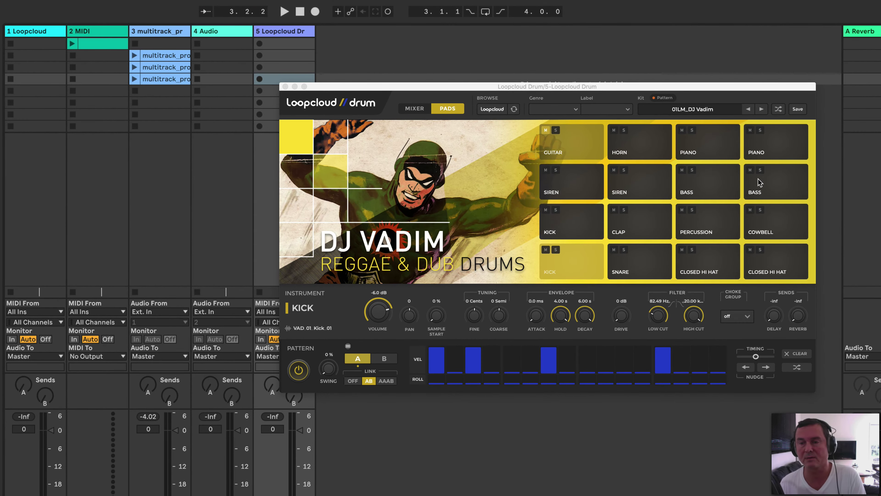
click(702, 115)
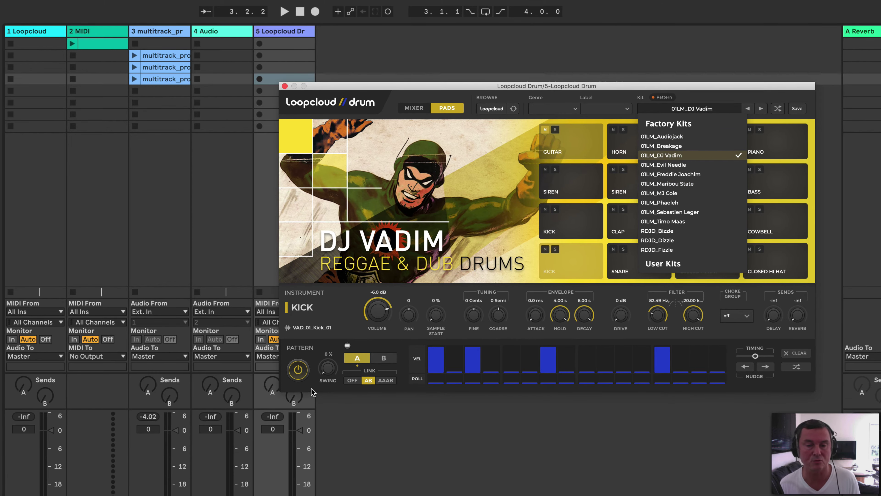
drag(397, 82, 452, 89)
click(284, 12)
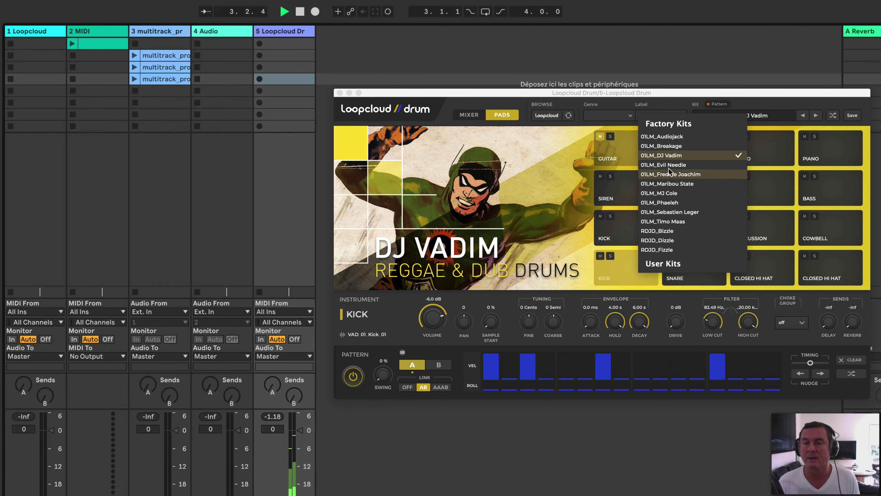
click(674, 95)
click(563, 168)
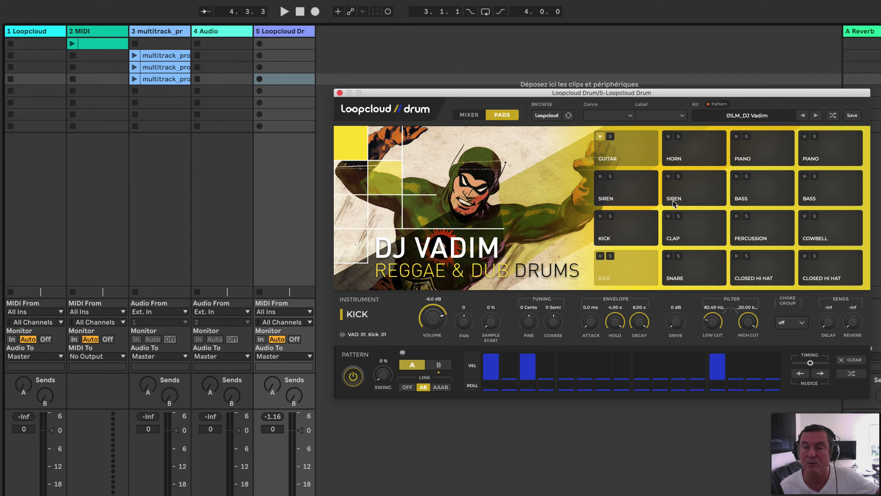
Step: Look at the label filter options and filter the drum kits by the CHILLOUT genre
click(679, 116)
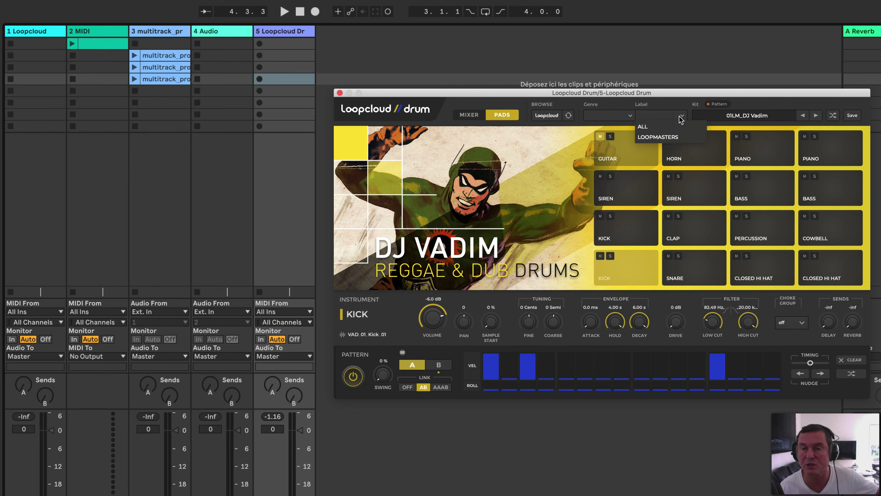
click(629, 117)
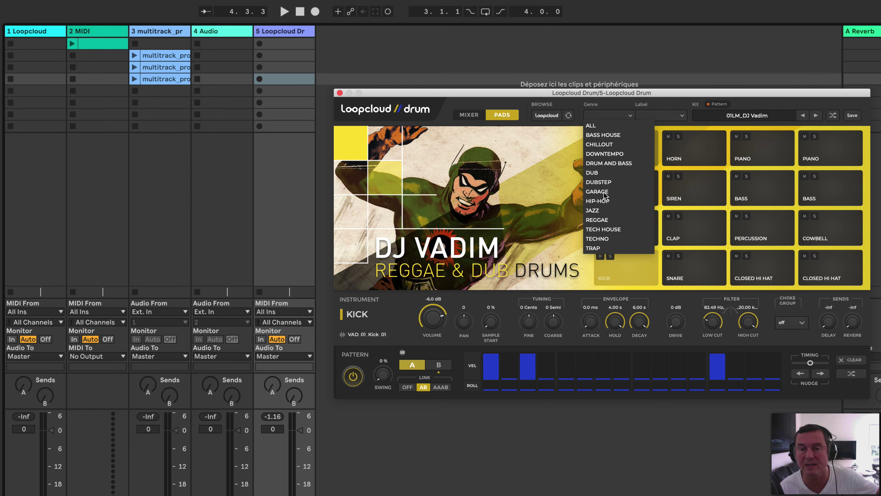
click(618, 145)
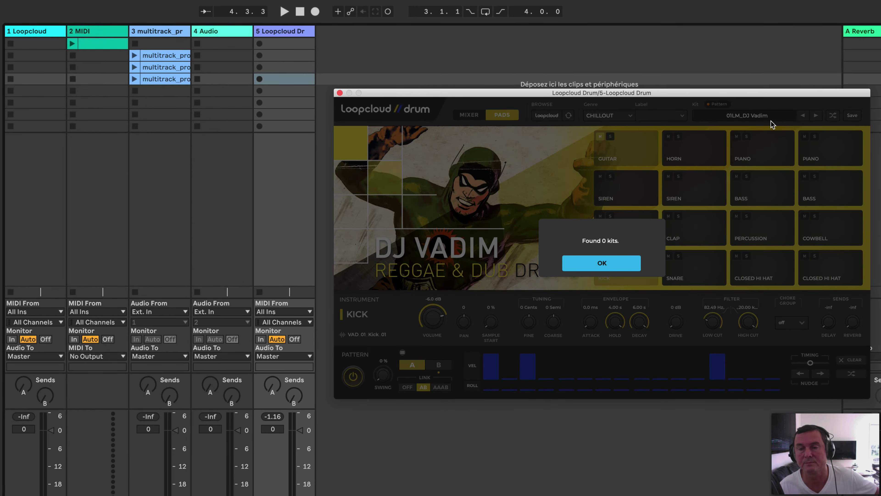
click(602, 262)
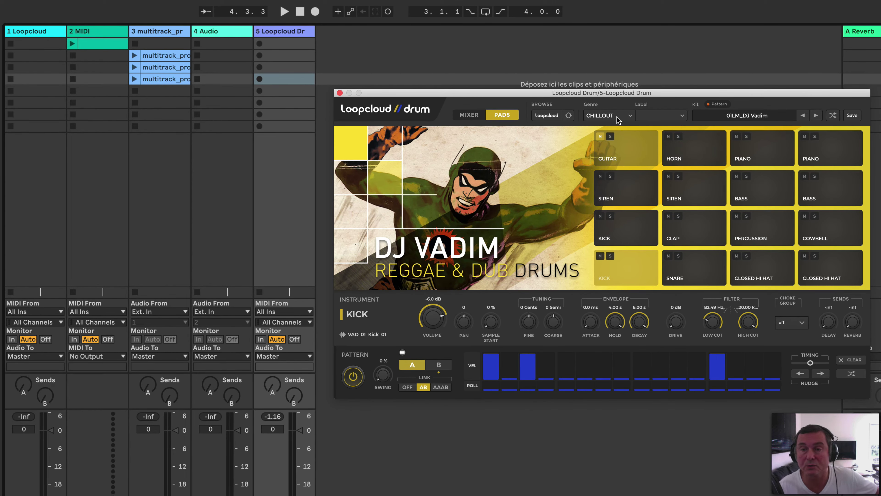
Step: Set both the genre and label filters of the drum kit browser to ALL
click(628, 116)
click(612, 125)
click(641, 115)
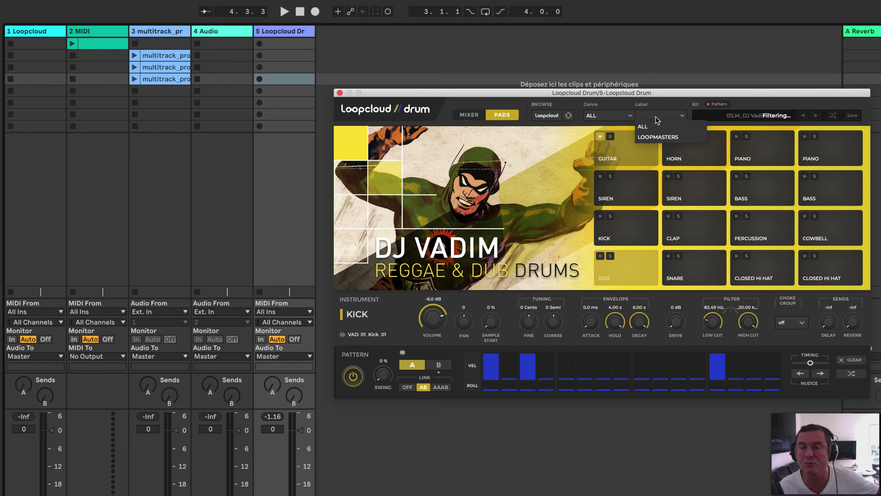
click(642, 126)
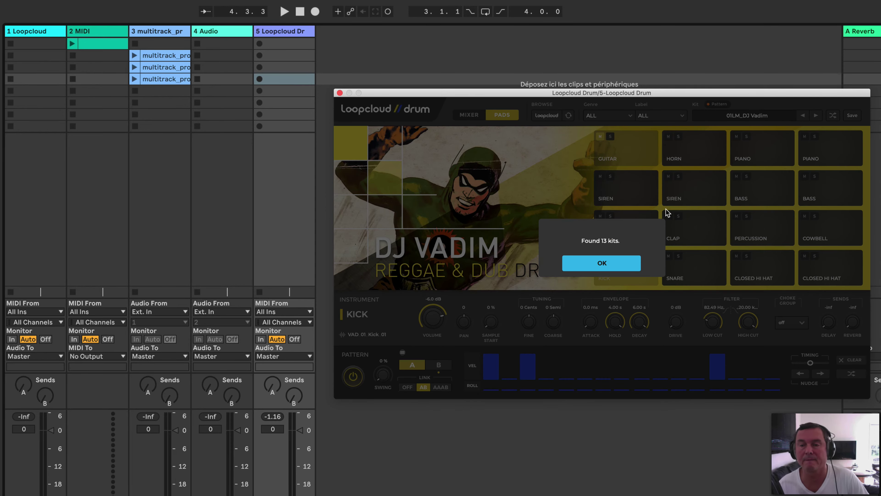
click(604, 261)
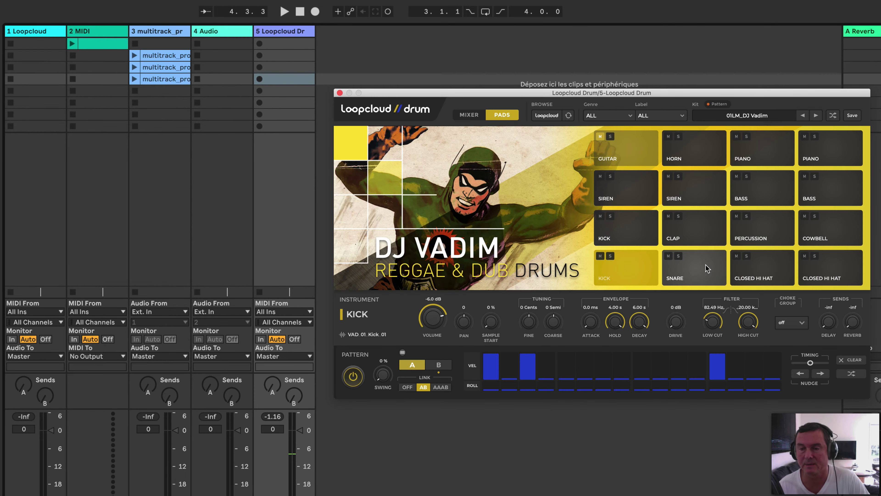
Step: Audition the snare pad, both closed hi-hat pads and the second-row kick pad of the DJ Vadim kit
click(714, 267)
click(782, 266)
click(832, 267)
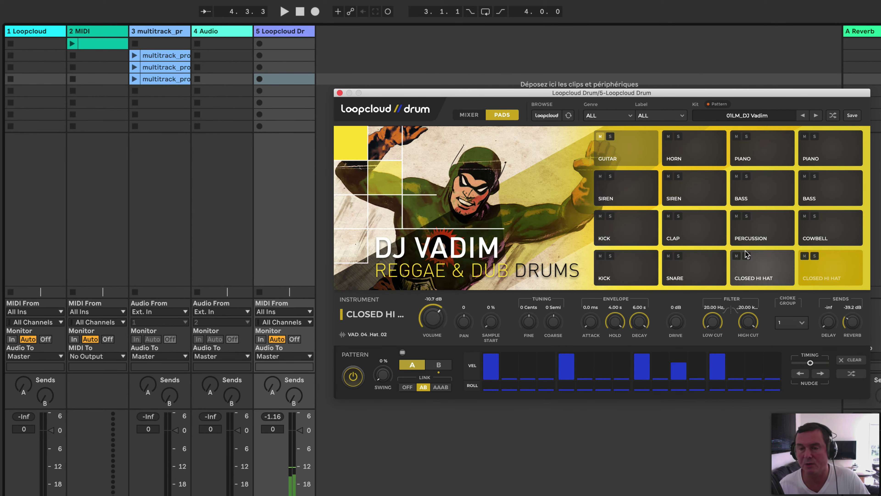
click(631, 237)
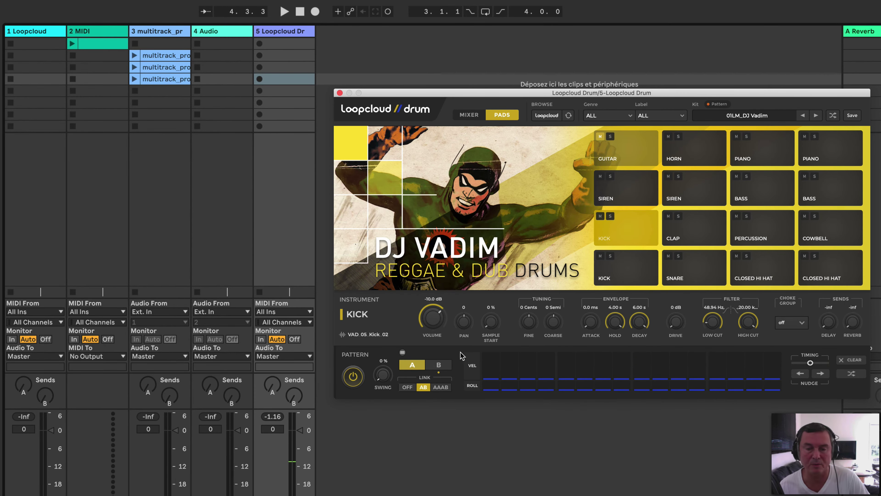
Step: Clear all A and B patterns of the kit and set the pattern link to OFF
click(402, 352)
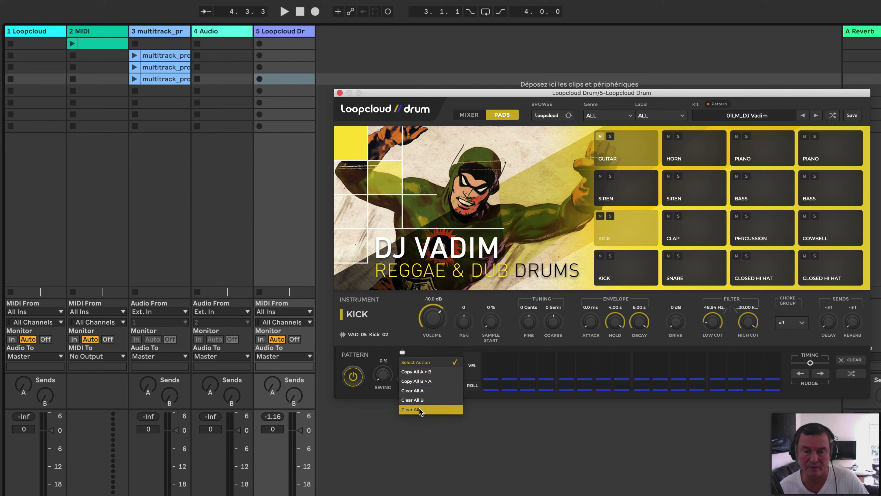
click(426, 410)
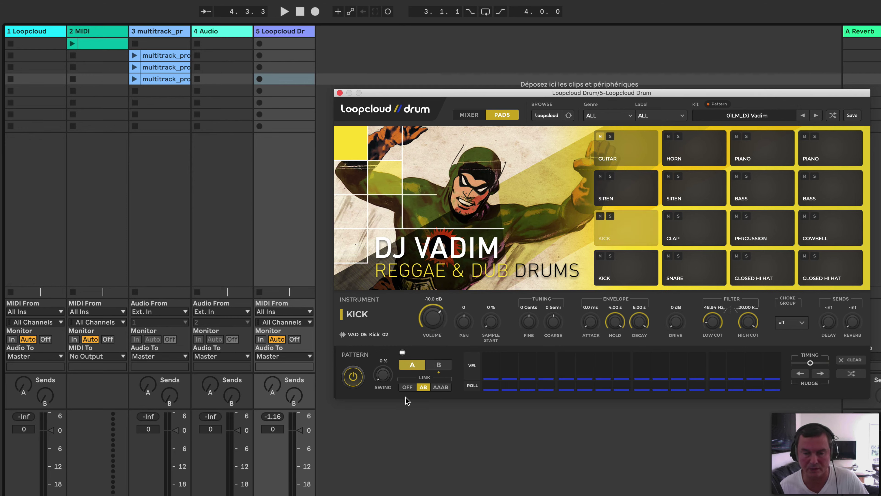
click(407, 387)
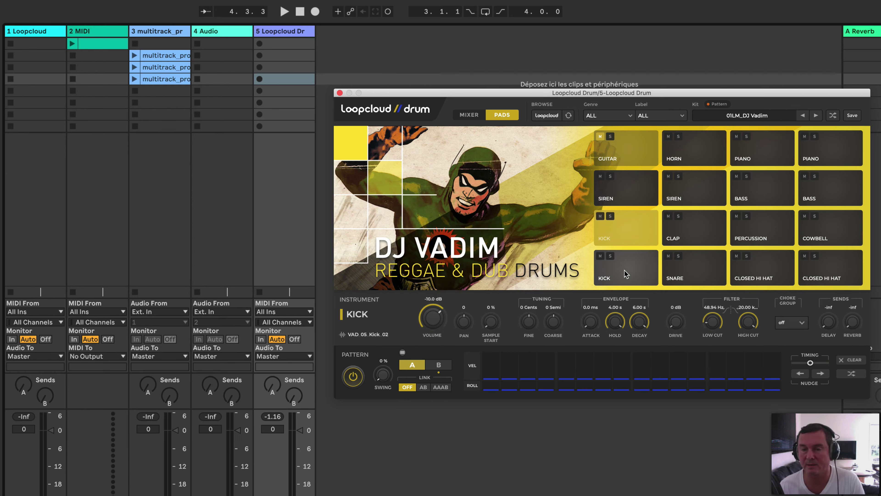
Step: Program the bottom-row kick in pattern A with full-velocity hits on steps 1, 5, 9 and 13 while playback runs
click(681, 269)
click(753, 265)
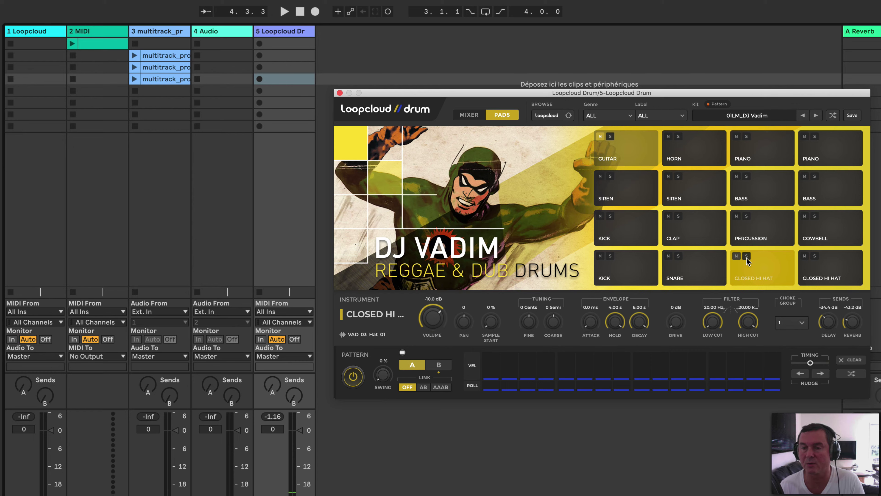
click(627, 268)
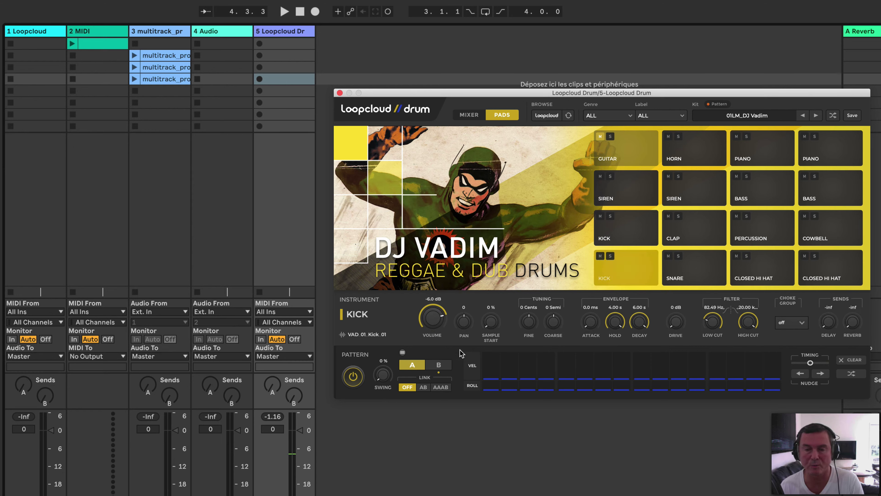
drag(489, 371, 490, 359)
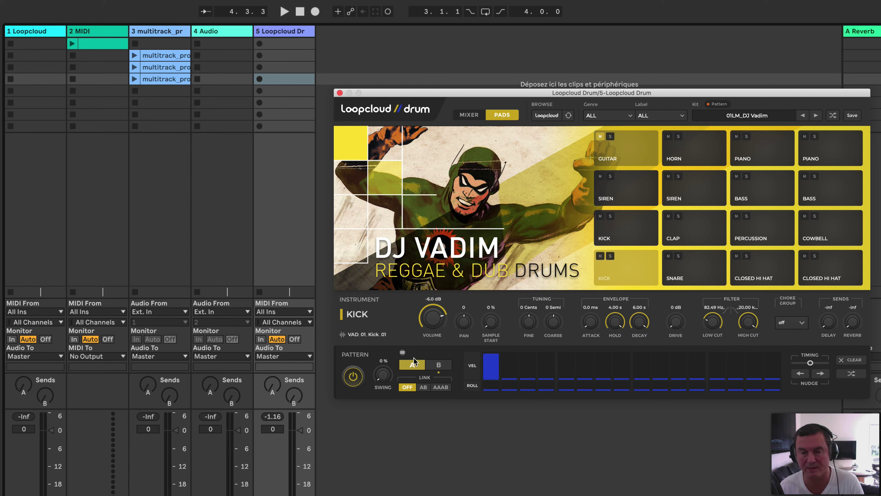
key(space)
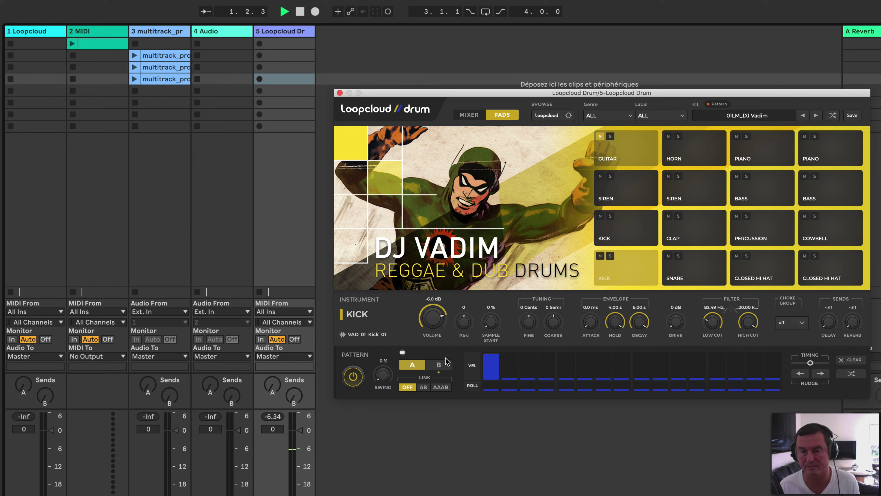
click(567, 367)
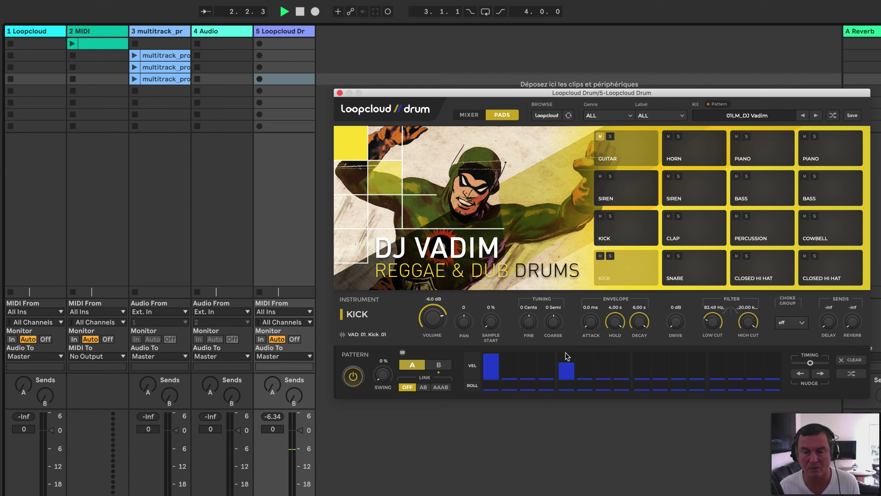
click(641, 366)
click(717, 367)
click(696, 366)
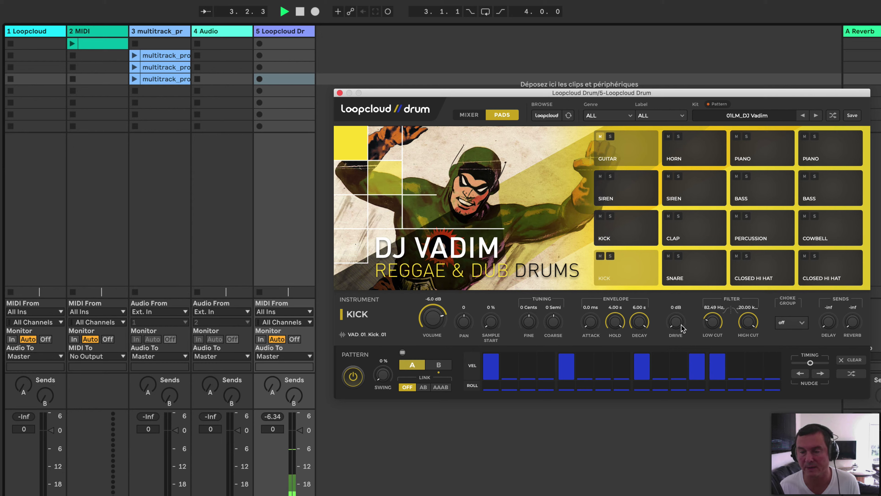
click(694, 364)
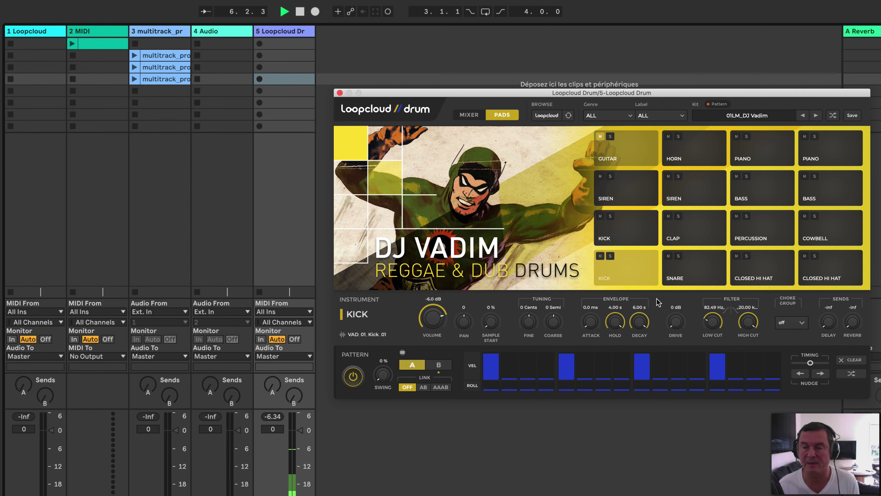
Step: Add snare hits of varying velocity on steps 3, 7, 11 and 15 of pattern A
click(701, 274)
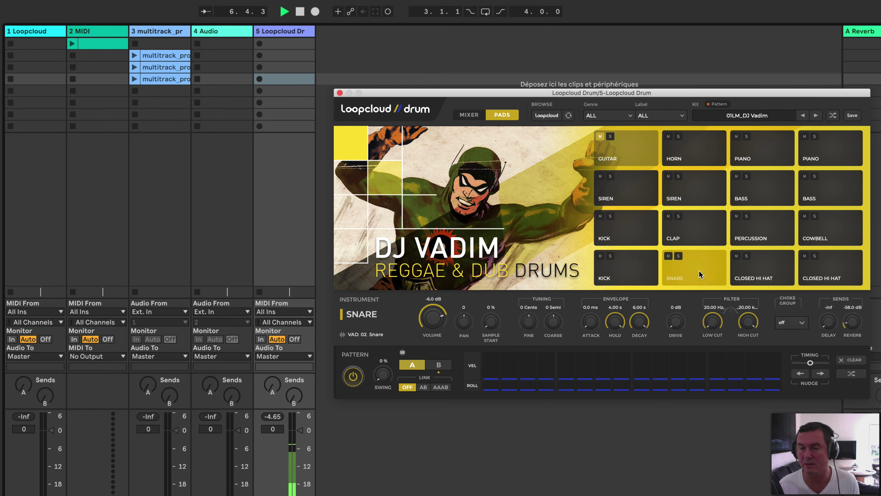
click(527, 364)
click(603, 362)
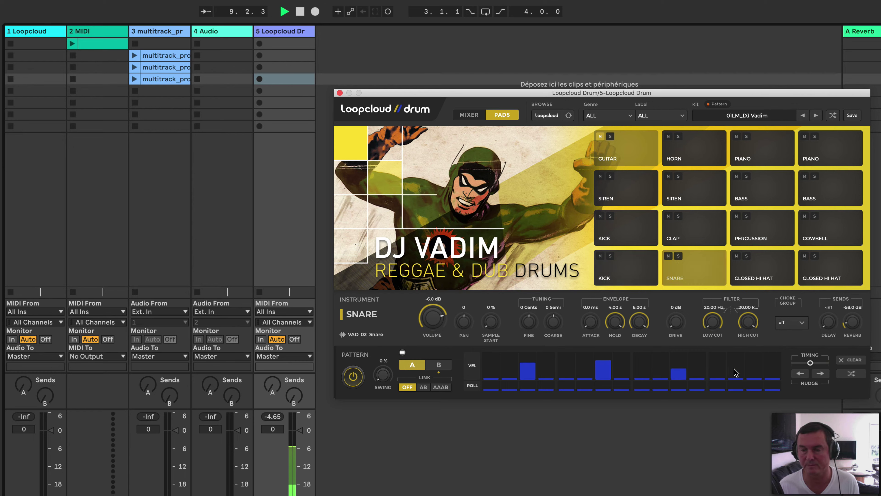
click(754, 358)
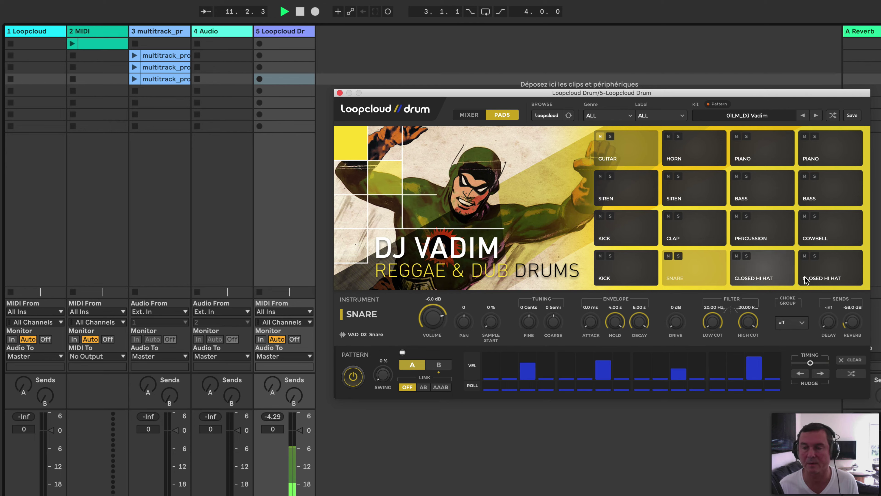
Step: Fill all 16 steps of the second closed hi-hat in pattern A with velocities rising towards the end
click(820, 274)
mouse_move(494, 375)
mouse_down()
mouse_move(752, 360)
mouse_move(770, 347)
mouse_up()
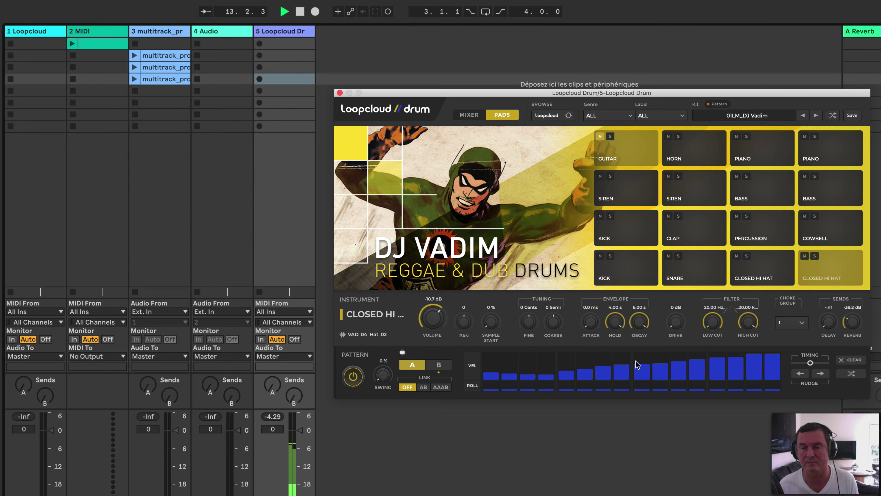
Step: Solo the second closed hi-hat and randomize its pattern A repeatedly, listening to the variations during playback
click(683, 271)
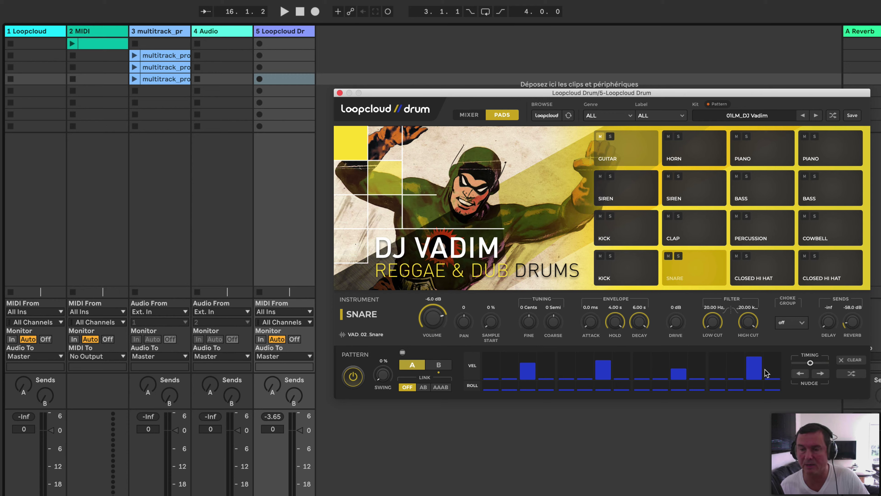
click(821, 267)
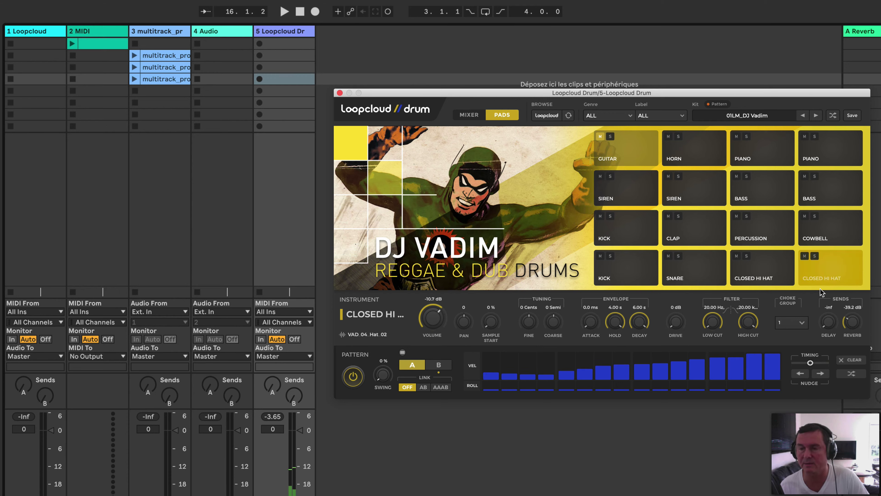
click(852, 374)
click(852, 374)
click(852, 374)
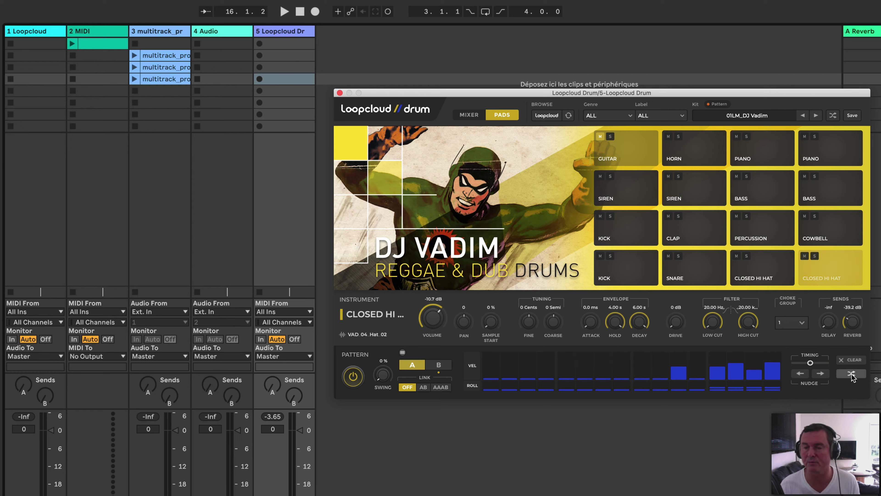
click(852, 374)
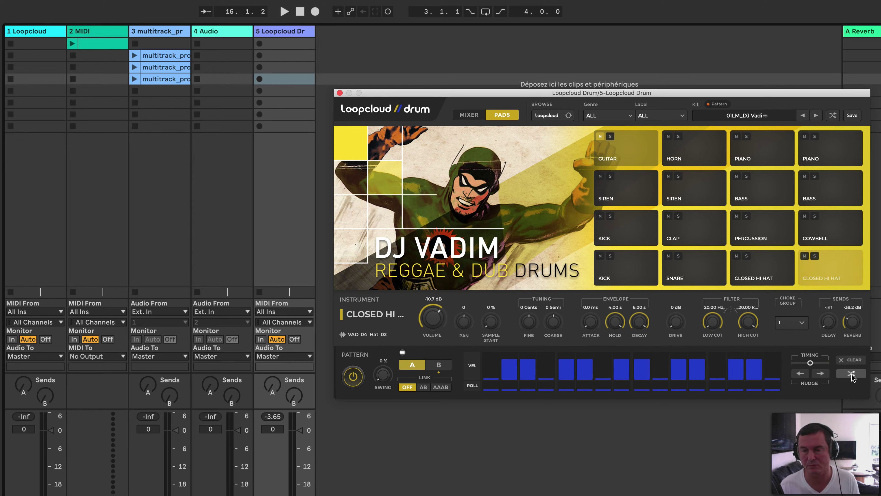
click(852, 374)
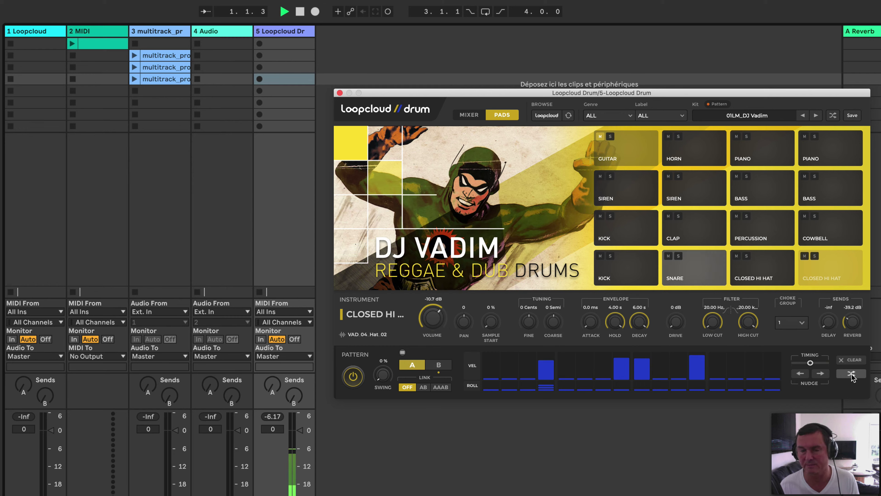
click(852, 373)
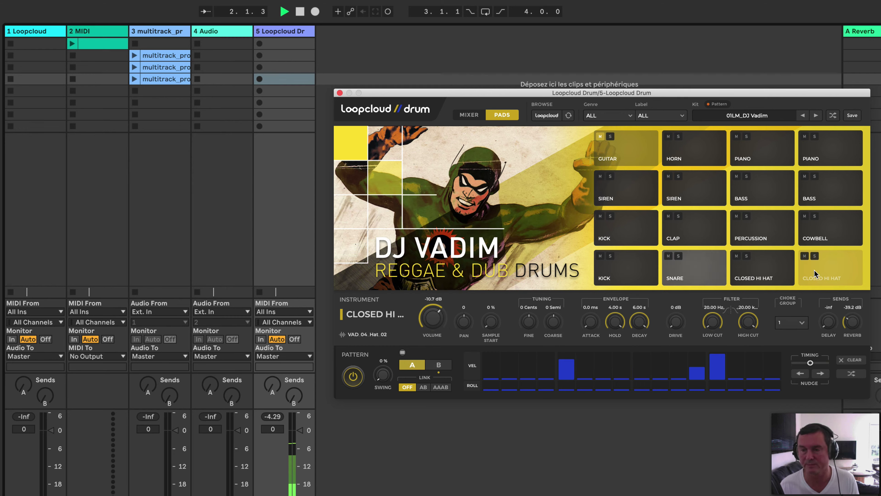
click(814, 256)
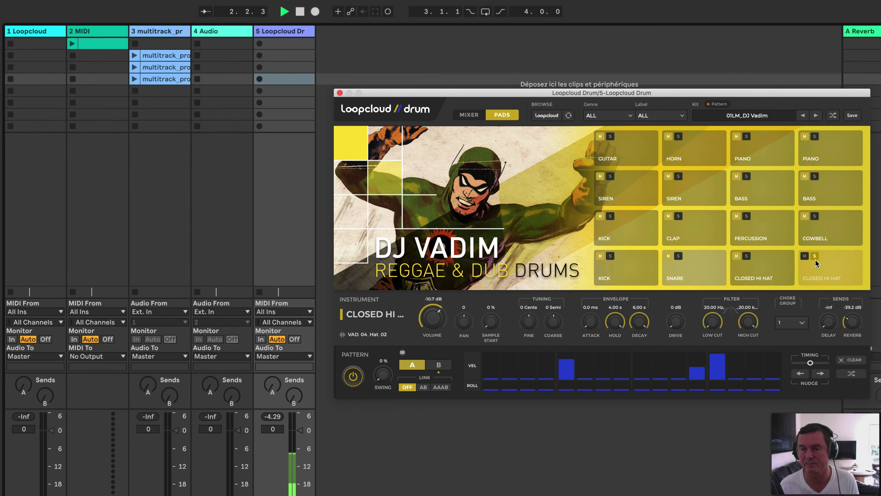
click(852, 373)
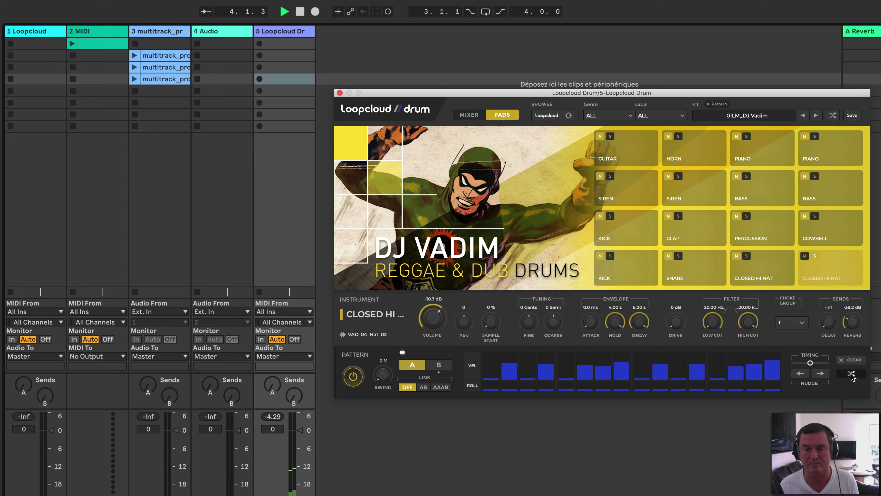
click(852, 374)
click(851, 375)
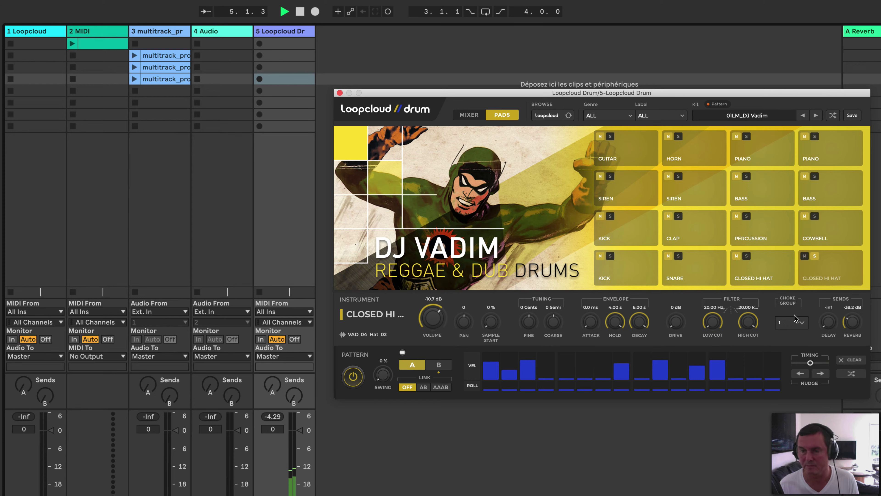
Step: Add a roll to step 13 of the second closed hi-hat's pattern and audition it
key(space)
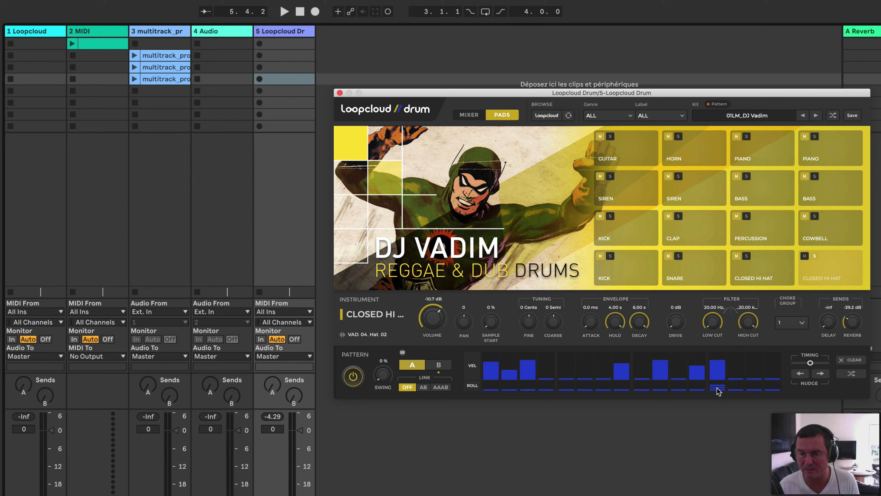
key(space)
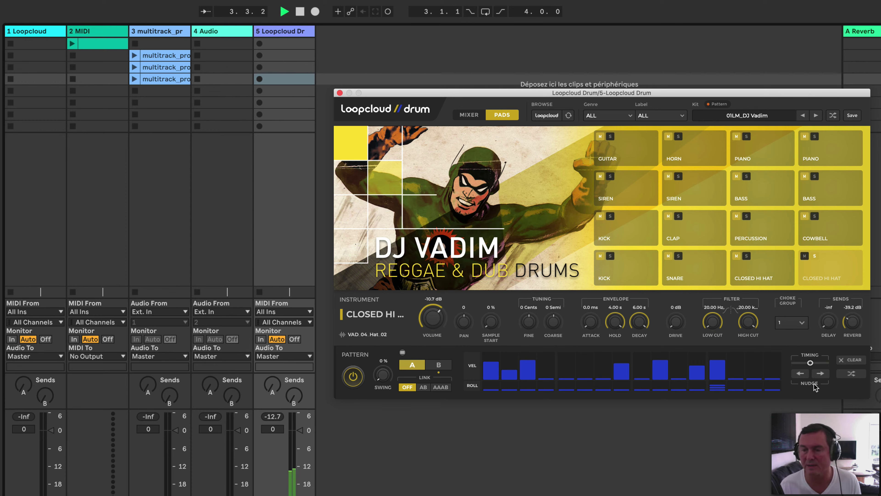
key(space)
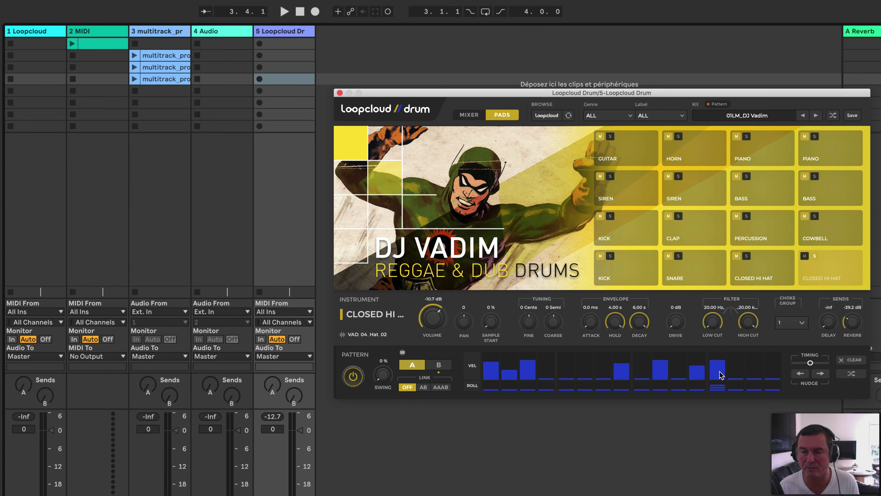
Step: Nudge the closed hi-hat pattern two steps later and shift its timing slightly late while auditioning it
click(816, 374)
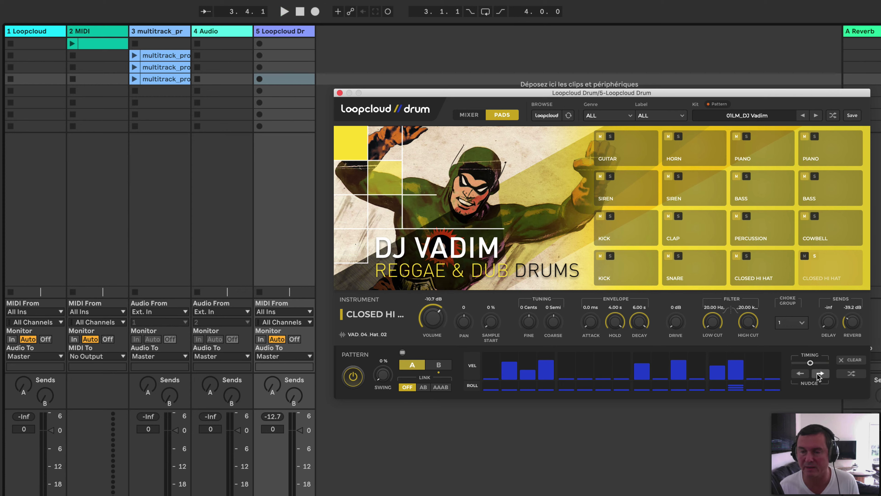
click(817, 374)
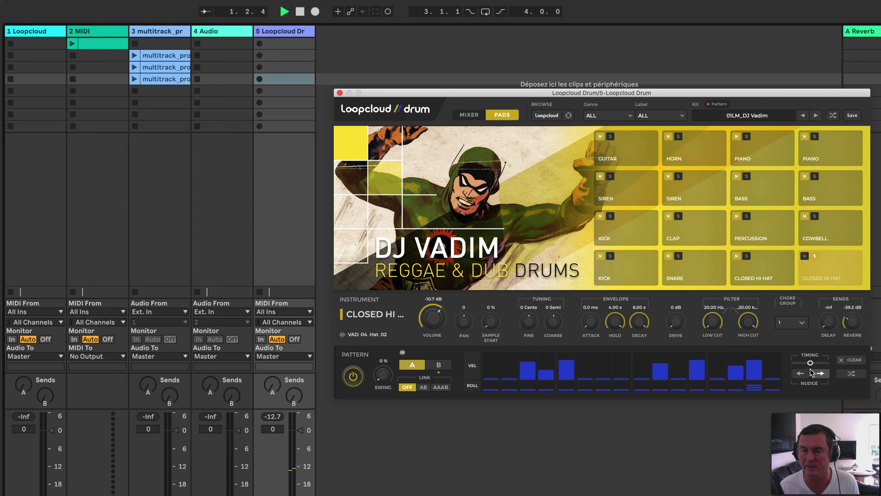
drag(811, 362, 820, 362)
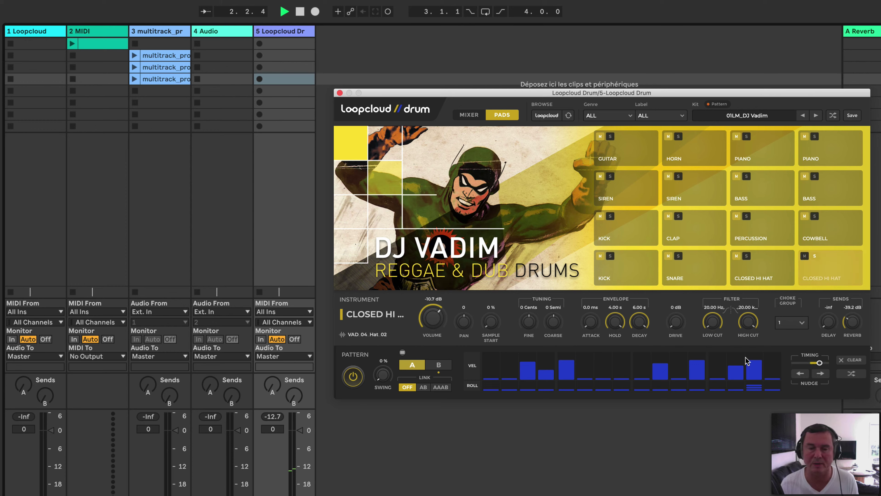
key(space)
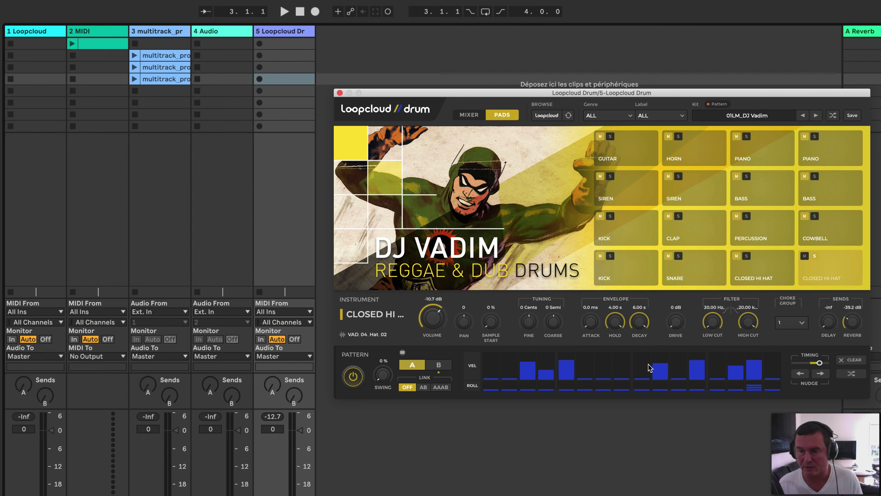
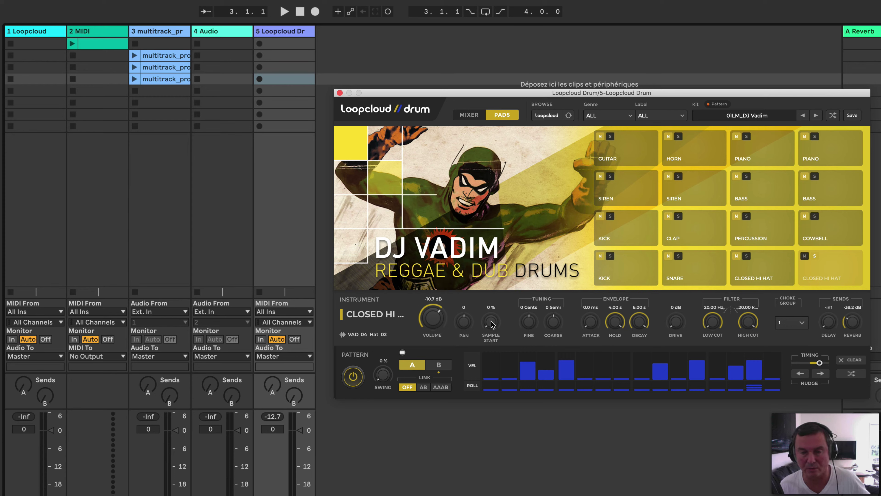
Step: Try raising the closed hi-hat's sample start during playback and return it to 0%
key(space)
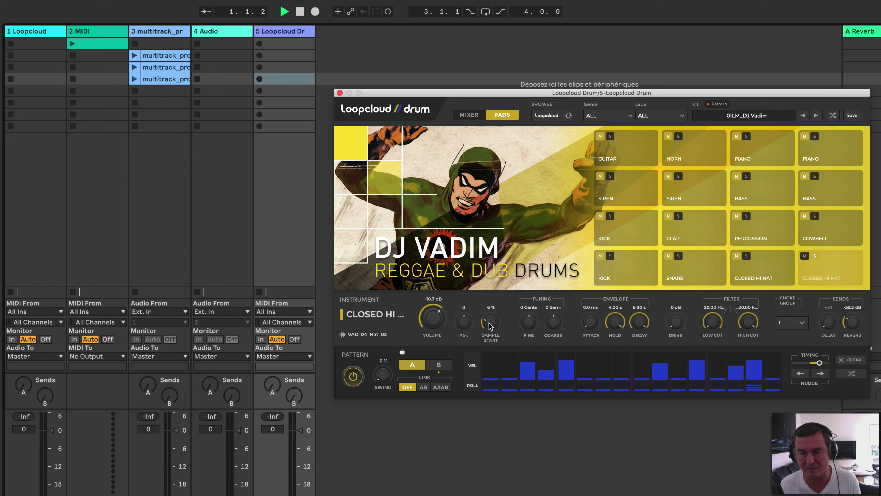
drag(489, 323, 494, 360)
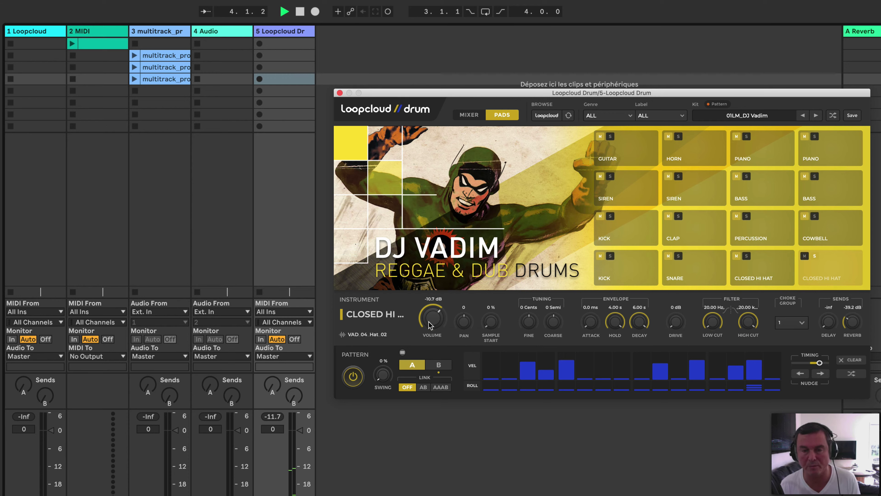
key(space)
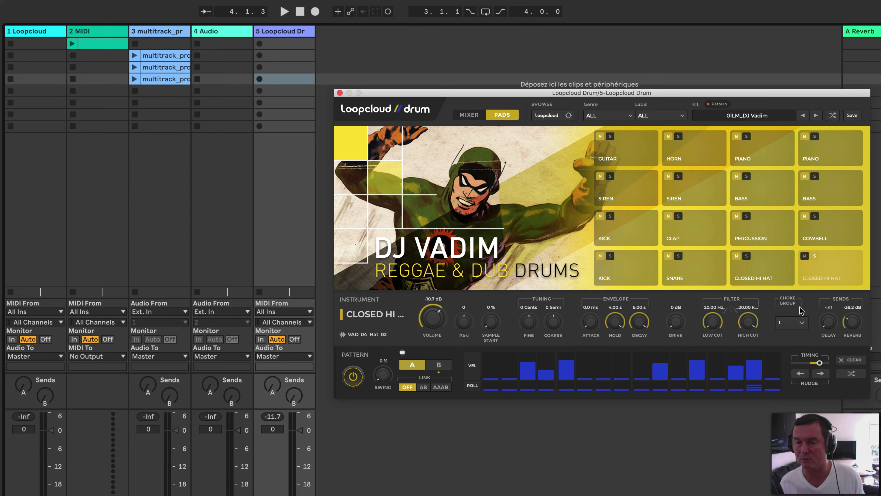
Step: Unsolo the second closed hi-hat, mute the snare and play the beat
click(814, 256)
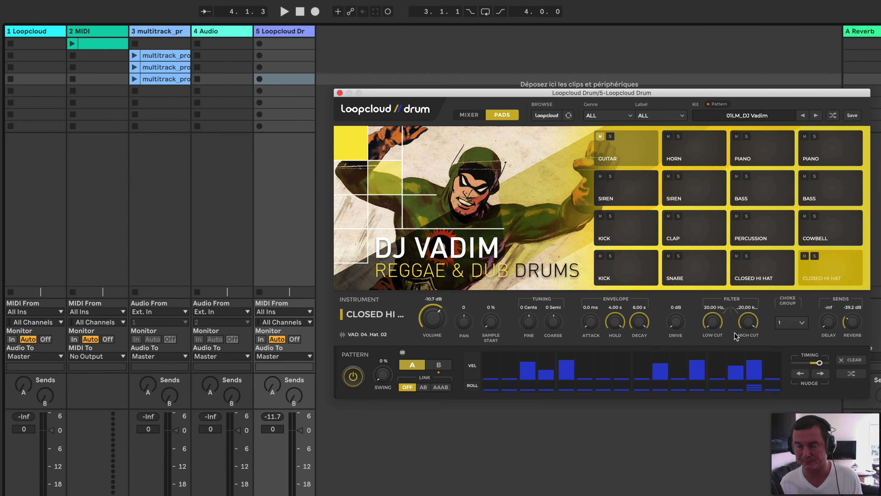
click(694, 266)
click(669, 255)
key(space)
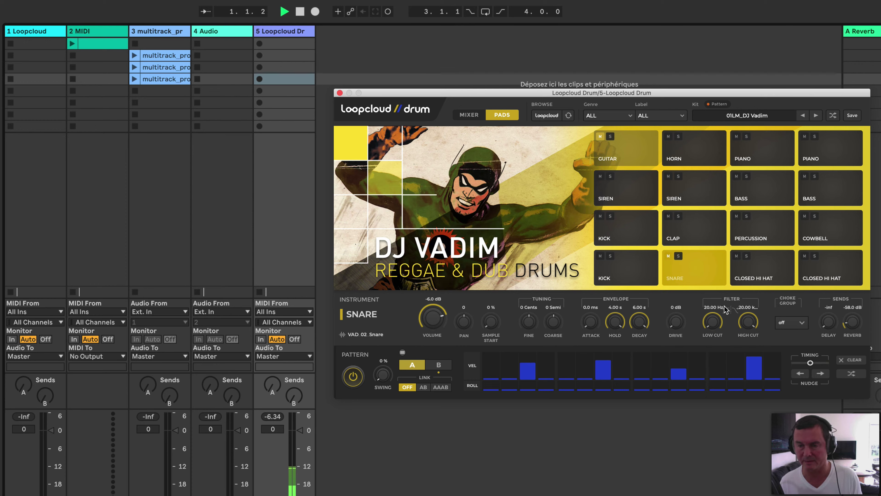
Step: Add a full-velocity horn hit on step 9 of pattern A and audition it with the beat
click(688, 149)
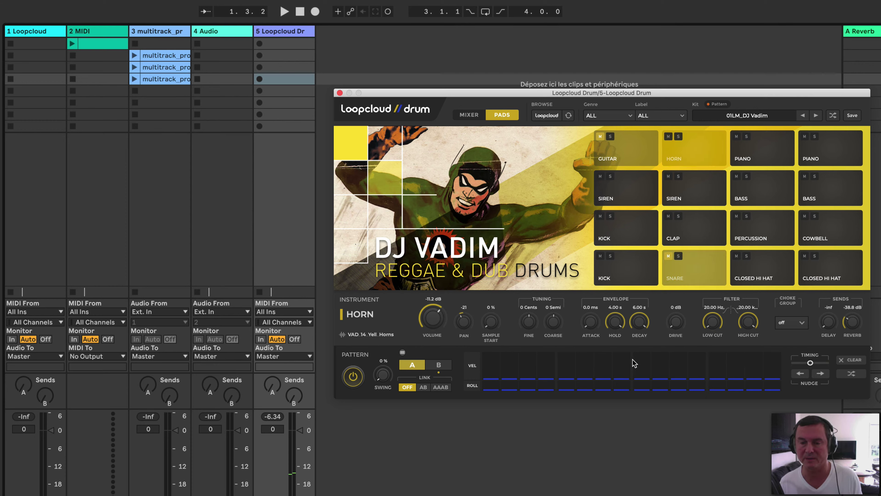
click(641, 365)
key(space)
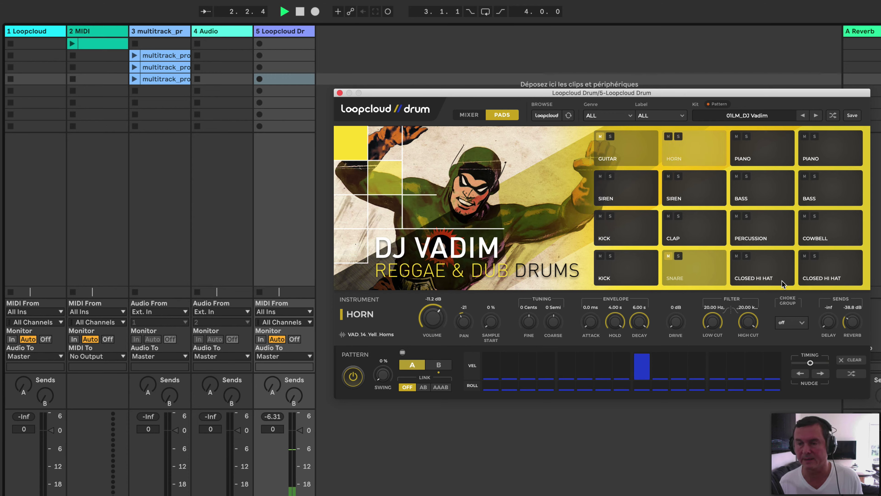
key(space)
click(801, 322)
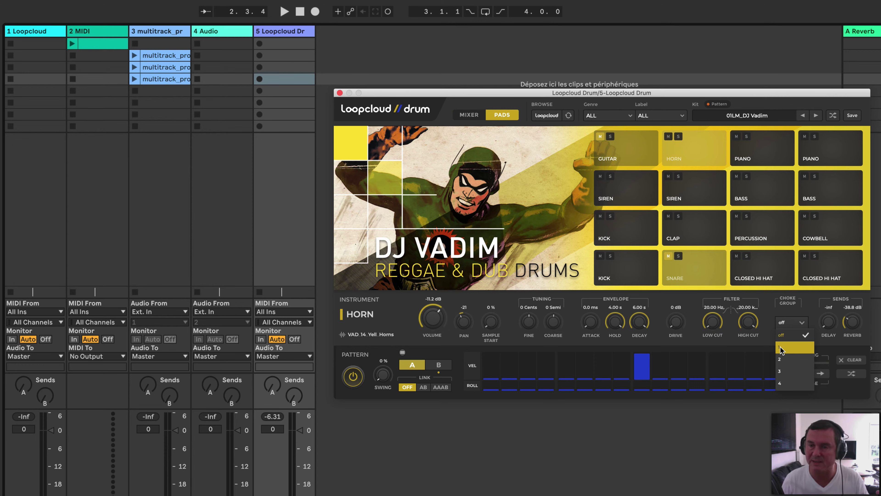
click(757, 152)
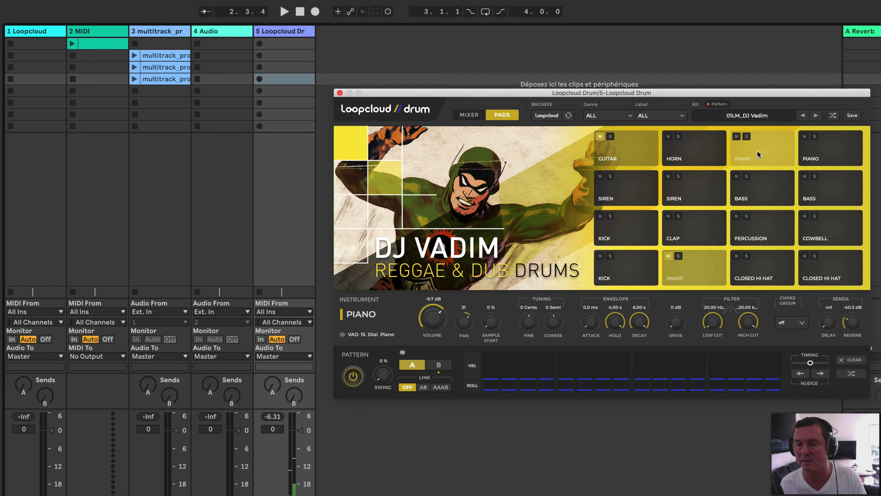
click(696, 154)
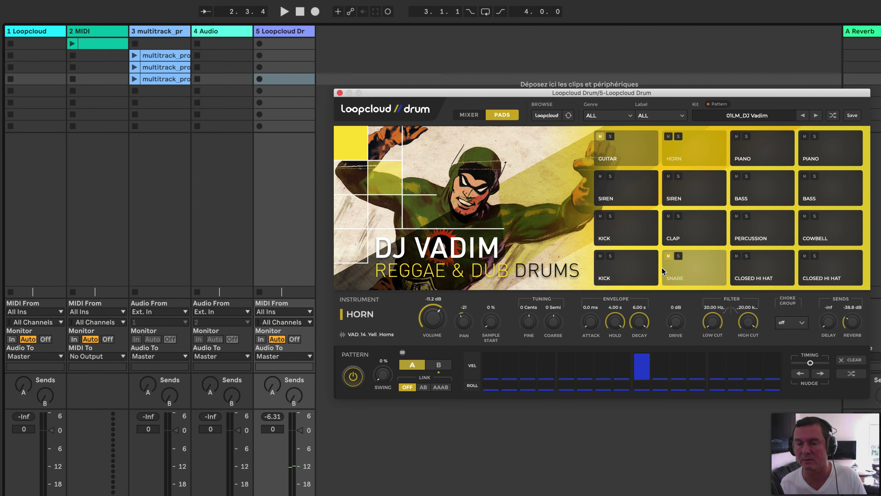
key(space)
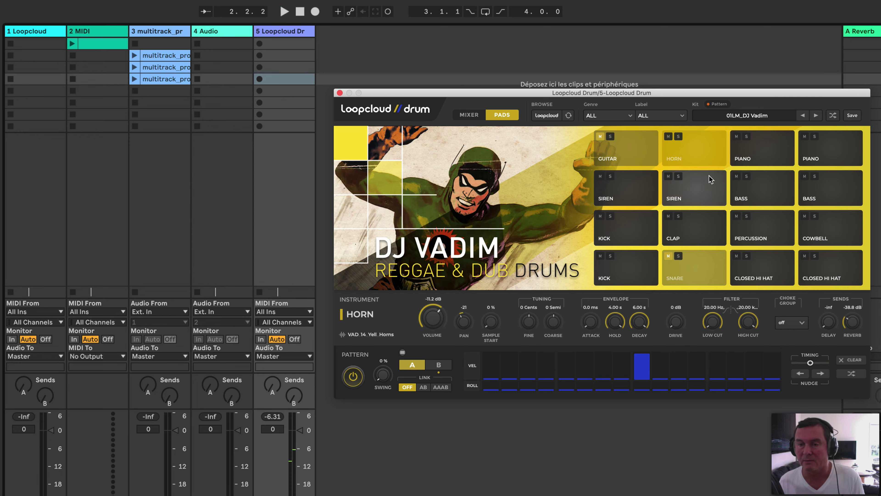
key(space)
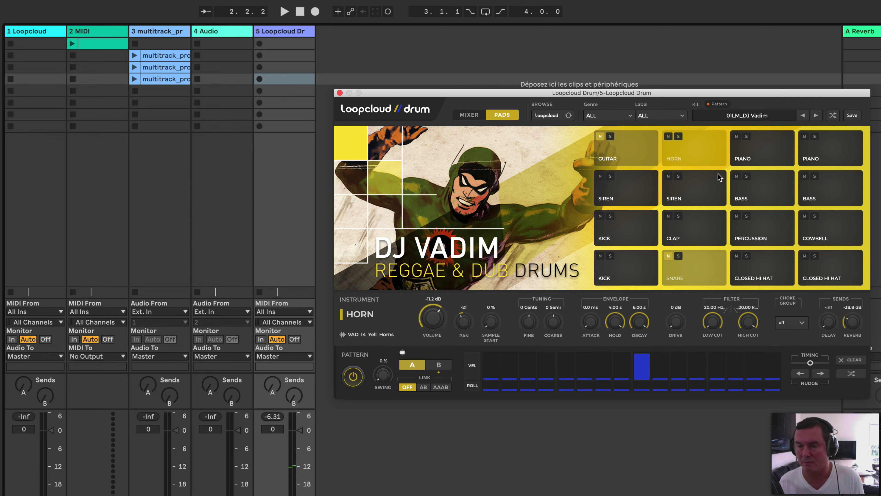
Step: Assign both the second closed hi-hat and the horn to choke group 2 and play the beat
click(830, 274)
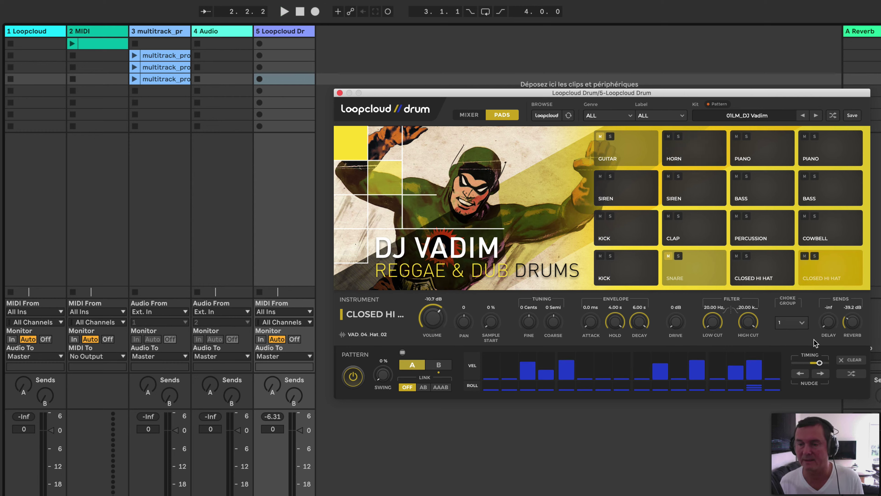
click(802, 325)
click(794, 360)
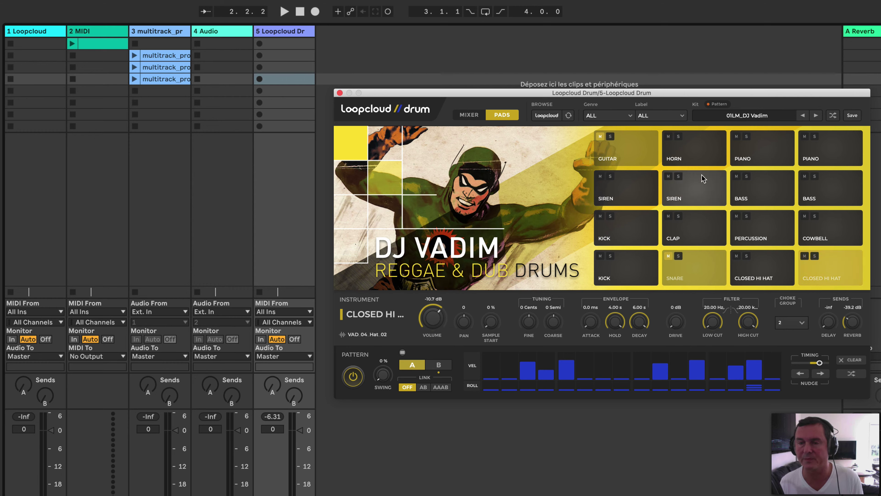
click(695, 155)
click(804, 322)
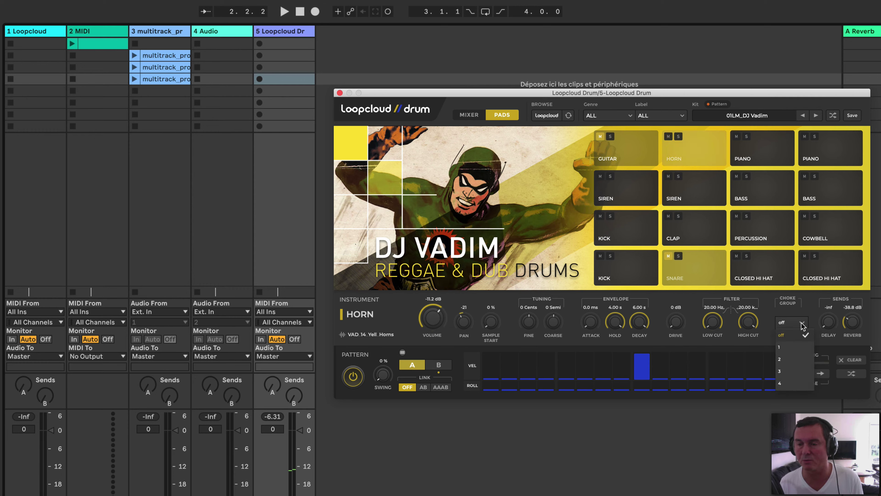
click(801, 360)
key(space)
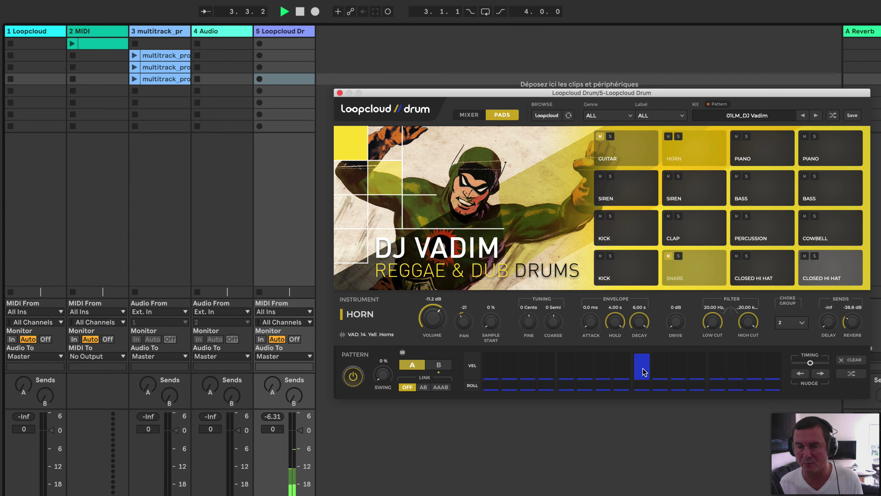
Step: Change the horn's choke group to 1 while the beat keeps playing
click(807, 280)
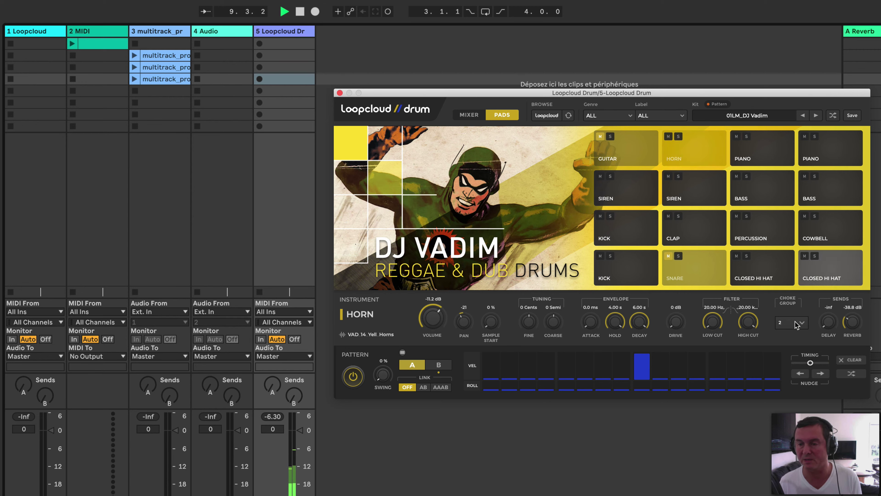
click(800, 326)
click(798, 347)
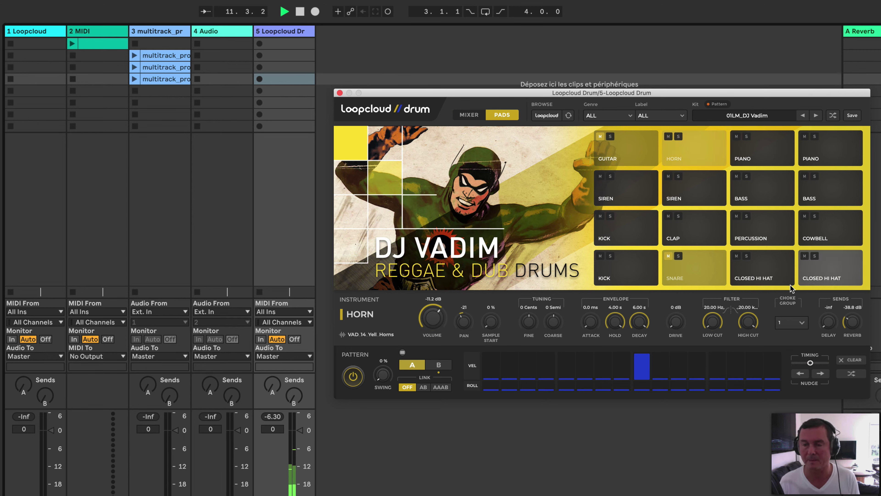
Step: Stop playback and look through the pattern's copy and clear actions
key(space)
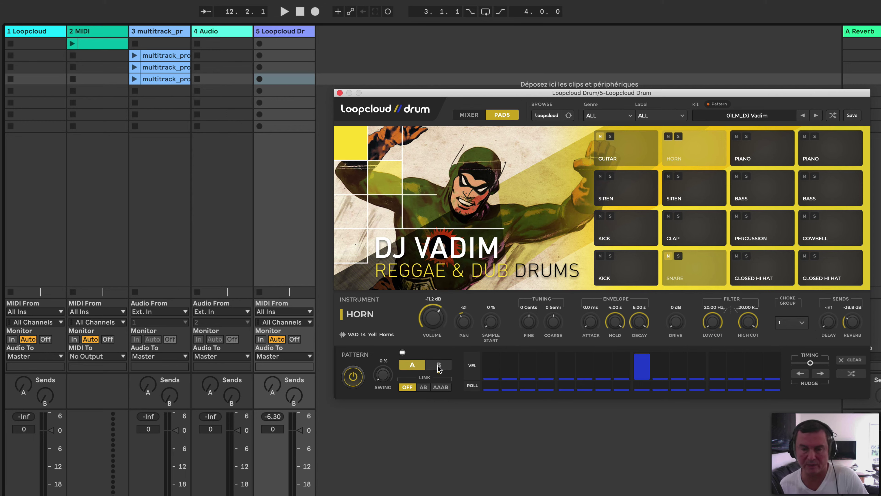
click(402, 352)
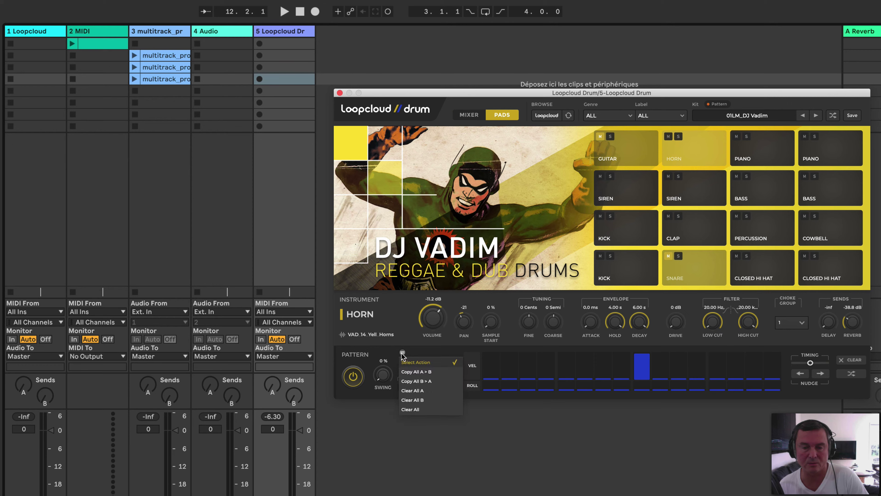
click(414, 373)
Step: Add horn hits on steps 9 and 13 of pattern B, with a roll on step 9, and play the pattern
click(439, 365)
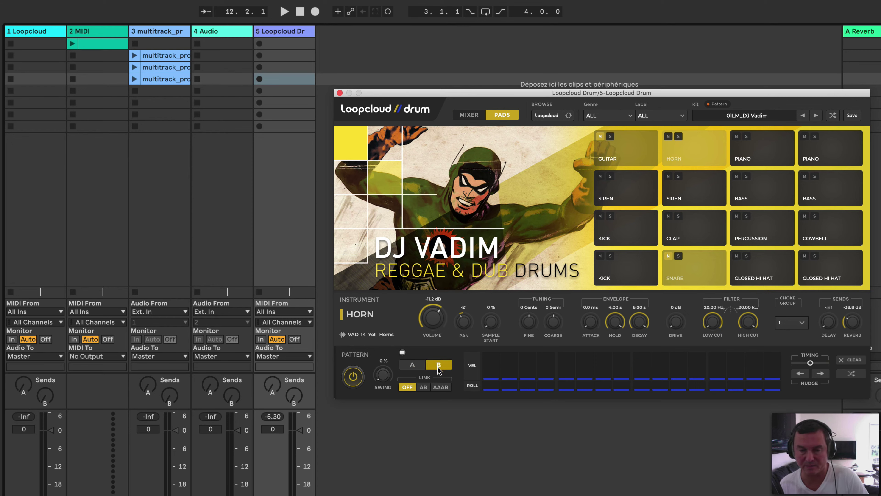
click(641, 367)
click(719, 368)
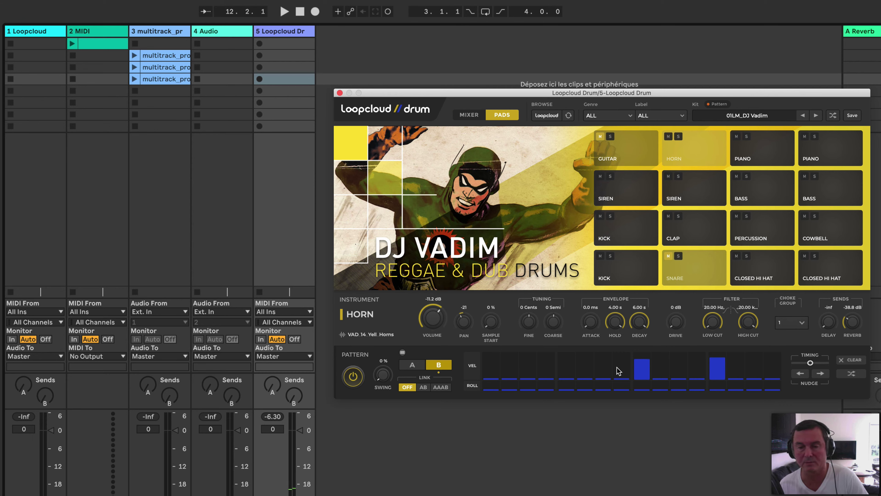
click(642, 386)
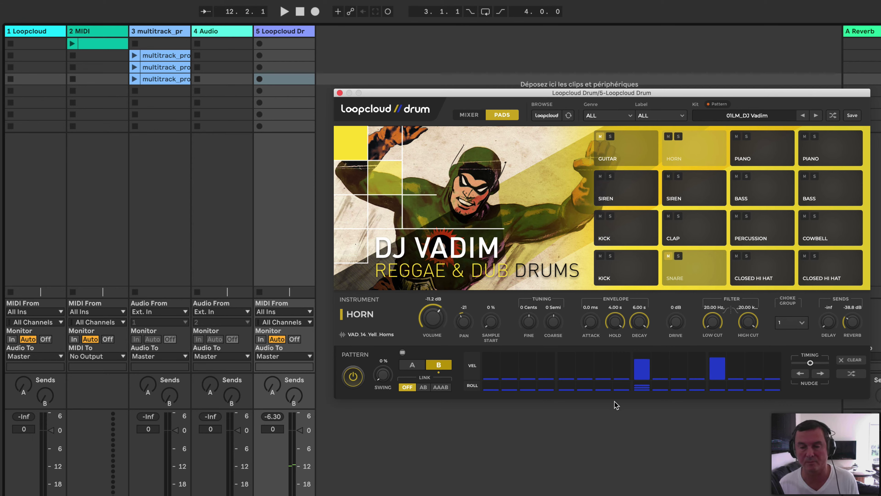
key(space)
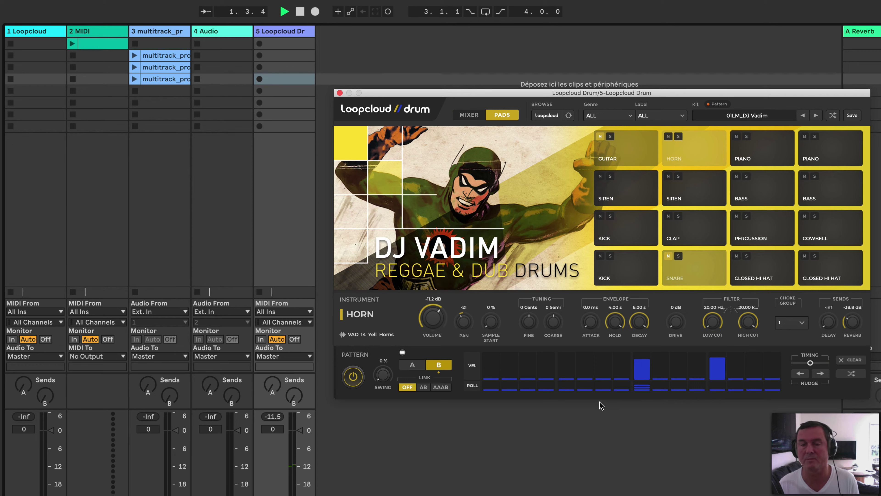
Step: Link the patterns in AB mode, and unmute the guitar and snare during playback
key(space)
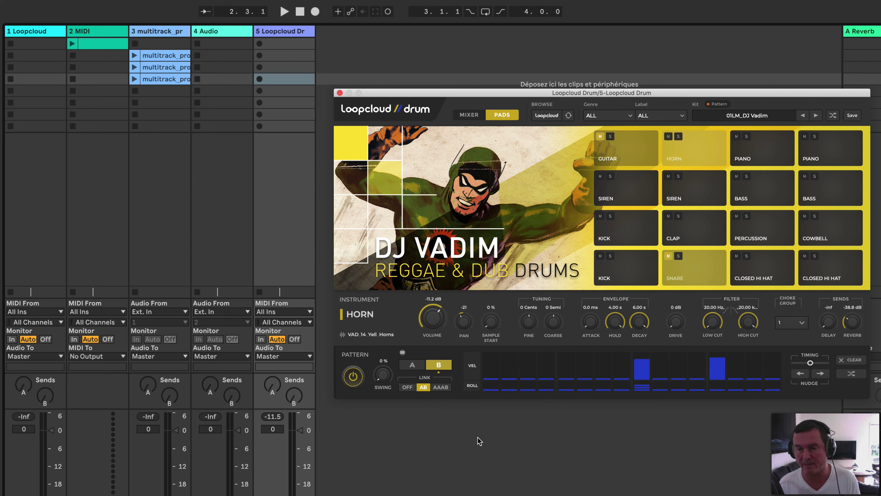
key(space)
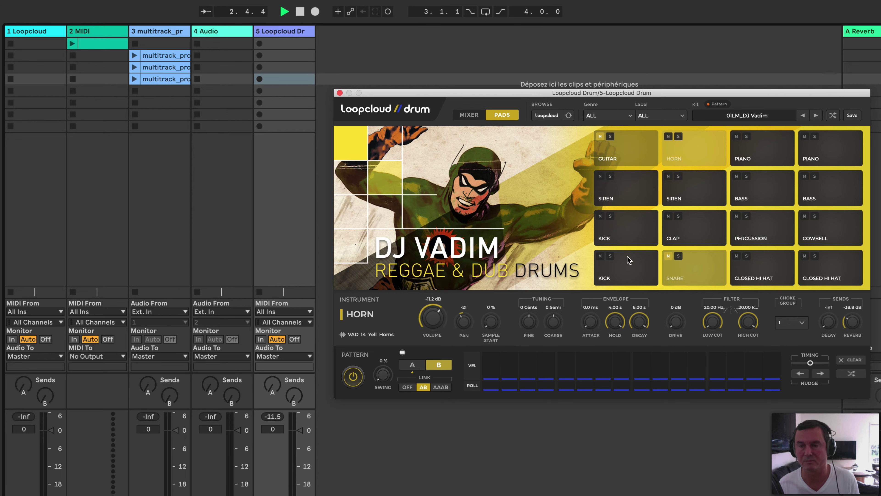
click(668, 256)
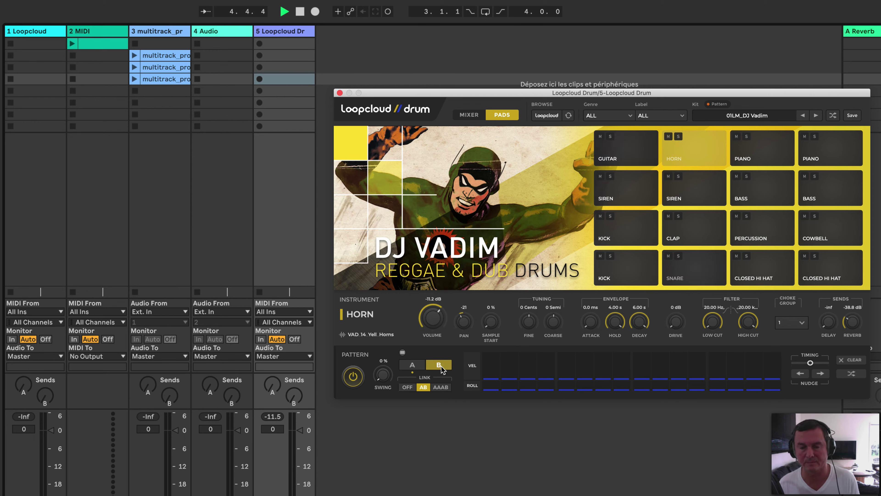
Step: Program kick hits on steps 1, 5 and 6 of pattern A and play the pattern
click(628, 269)
click(413, 364)
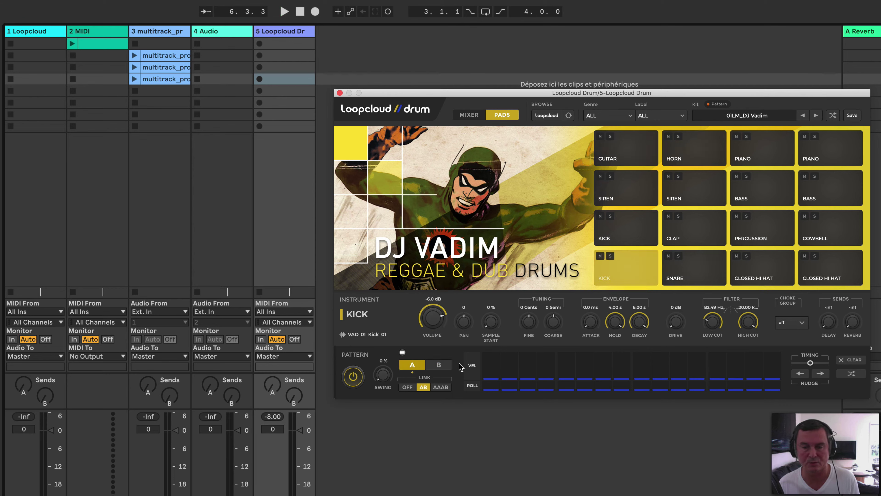
click(491, 364)
drag(573, 369, 587, 355)
key(super+z)
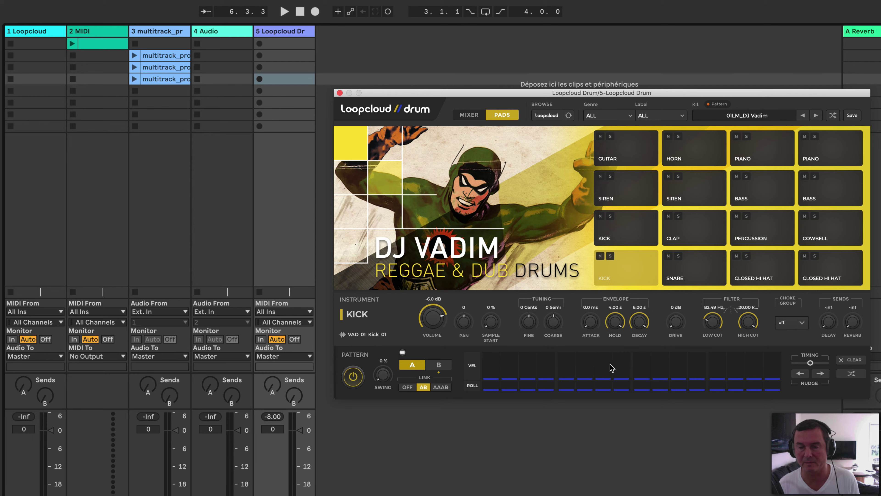
key(space)
key(super+shift+z)
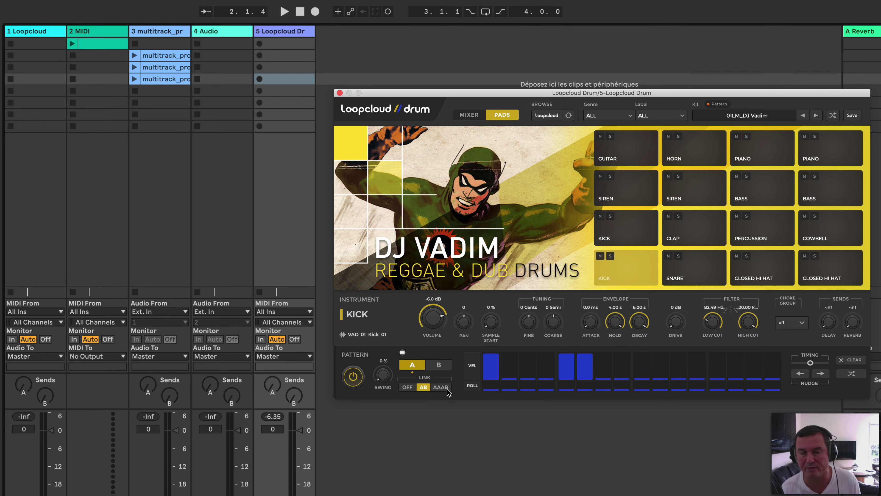
Step: Set the pattern swing to 27 % and turn the pattern sequencer off and back on
drag(376, 386, 384, 343)
click(352, 378)
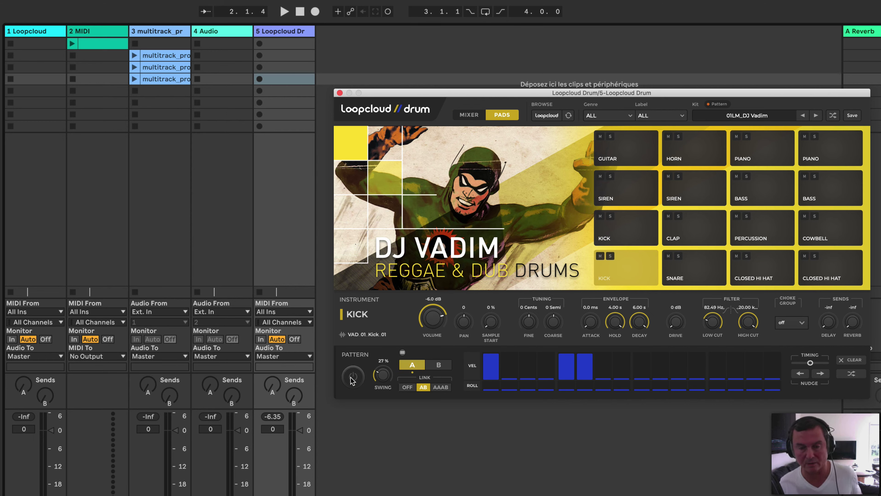
click(352, 379)
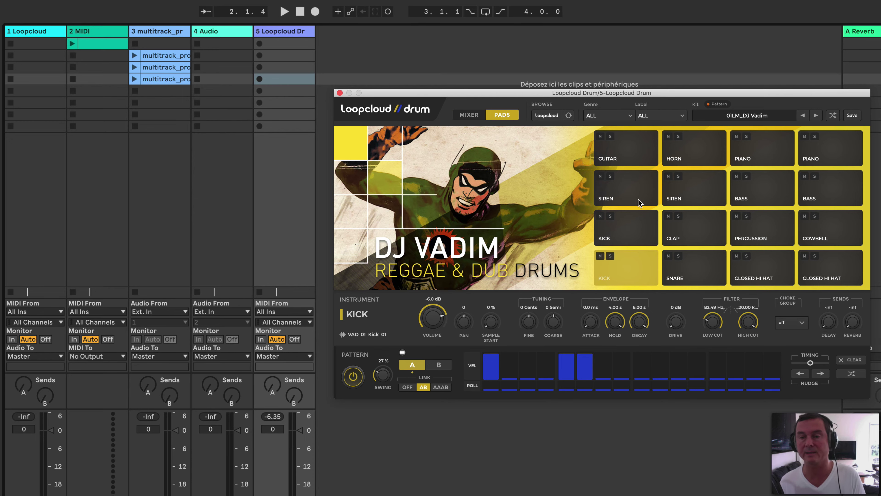
Step: Open the mixer, review the delay and reverb types, and try out the kick channel's delay send
click(465, 116)
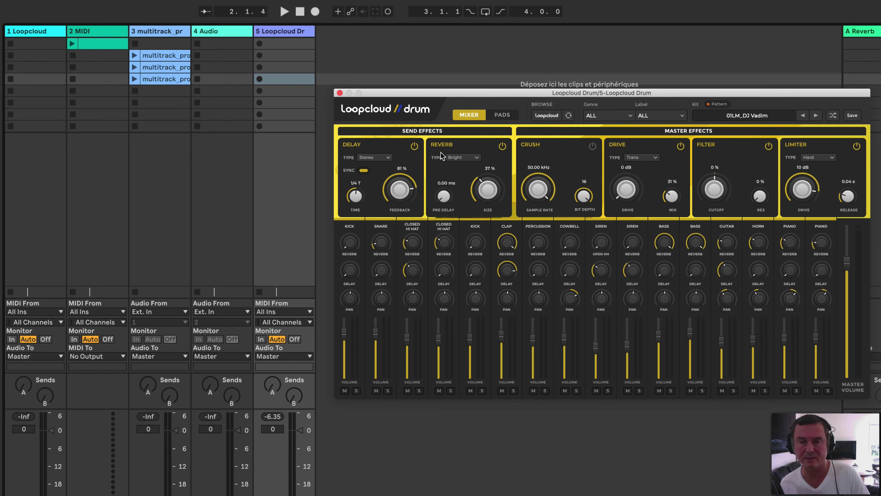
click(379, 158)
click(406, 156)
click(457, 159)
click(438, 173)
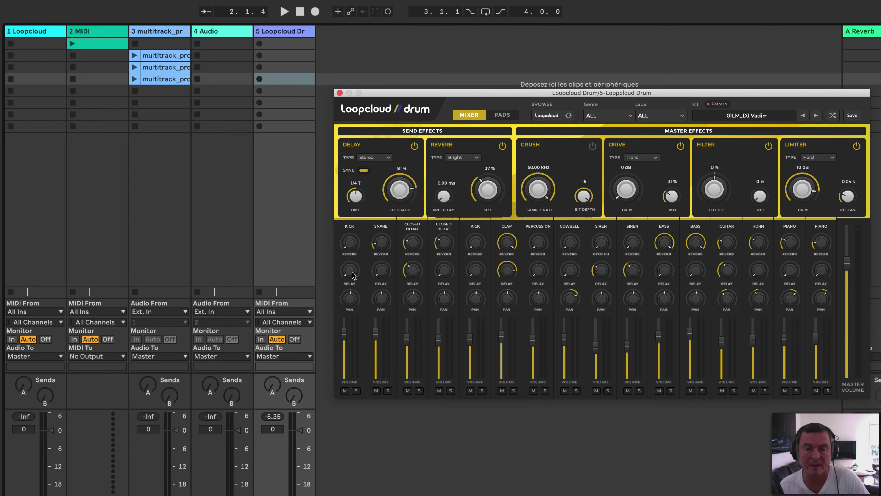
drag(349, 273, 350, 218)
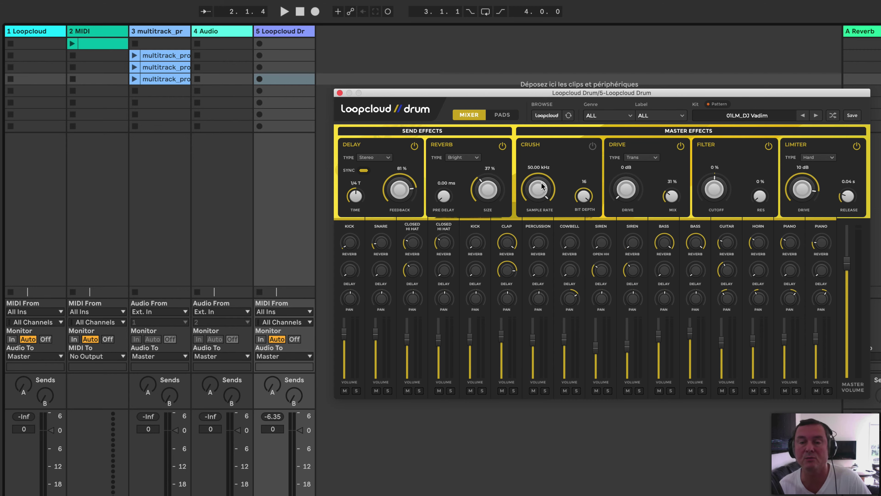
Step: Set the crush effect to a 17.60 kHz sample rate and a bit depth of 10, and review the drive types
drag(535, 186, 577, 257)
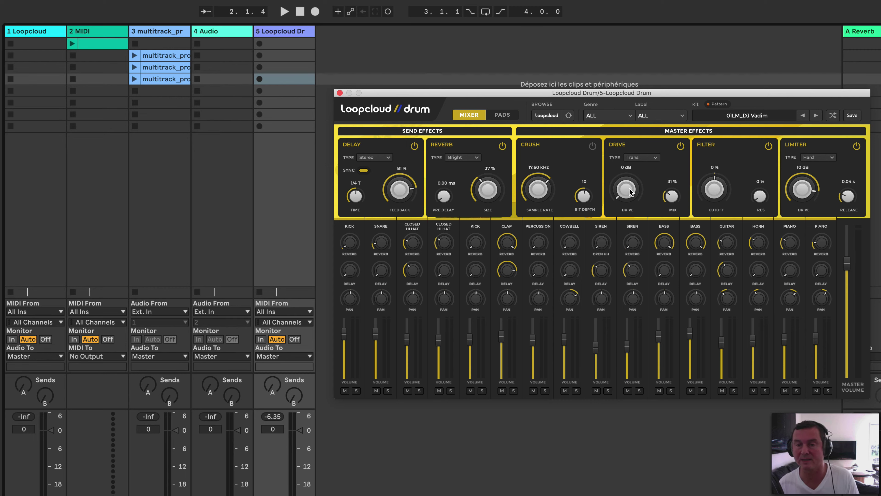
click(638, 160)
click(689, 160)
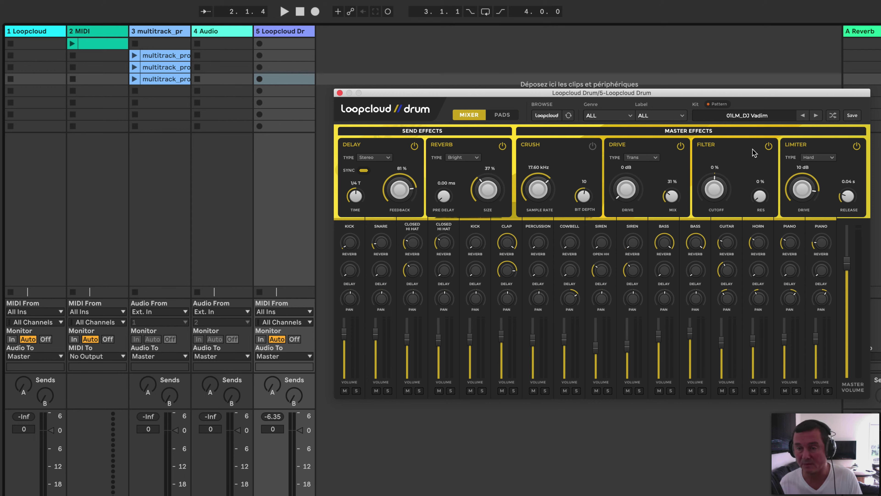
Step: Set the master filter's cutoff to -52 % and resonance to 12 %, and look at the limiter
drag(711, 188, 720, 222)
drag(765, 202, 745, 148)
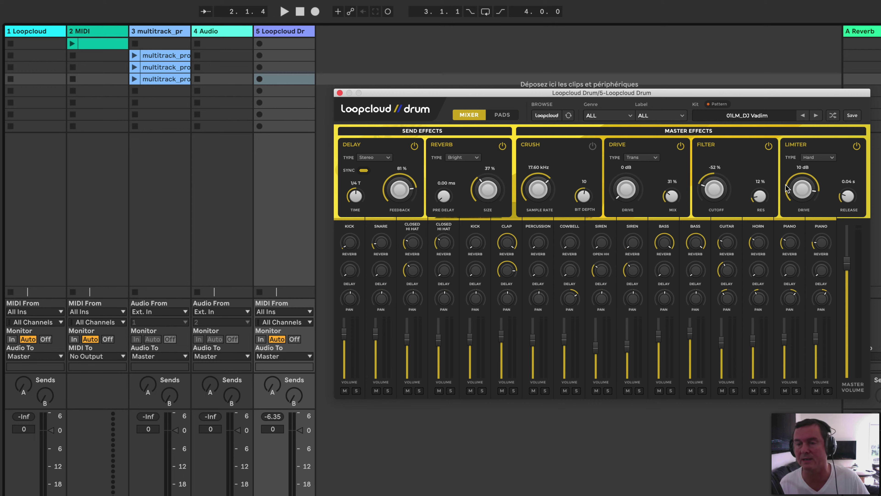
click(817, 146)
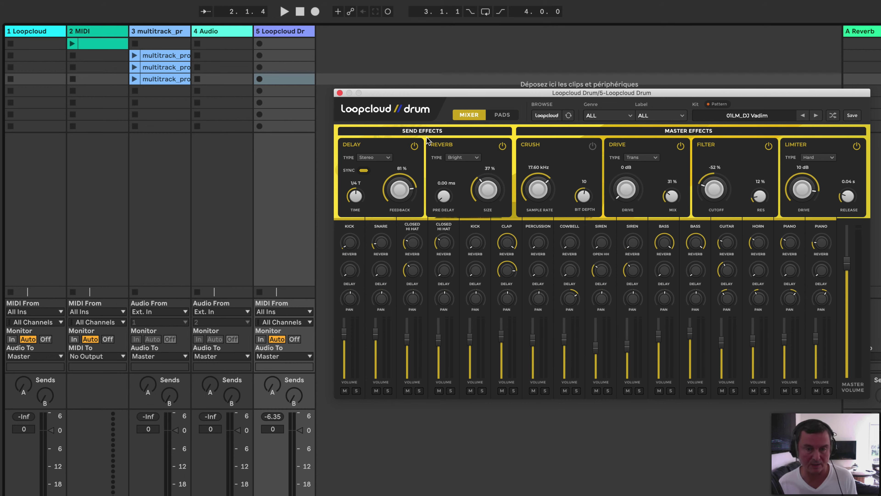
Step: Return to the pads, switch to the Loopcloud app and open the Loopcloud Drum - Atmospheric Hip Hop pack
click(499, 114)
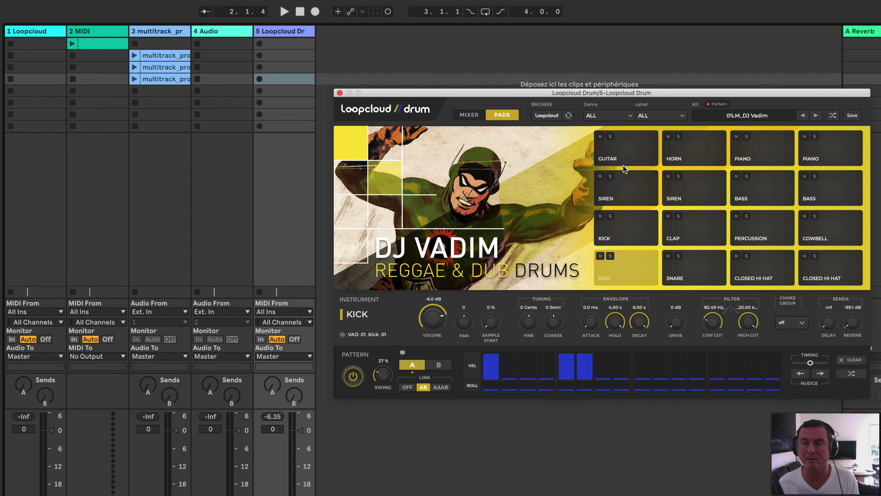
click(552, 119)
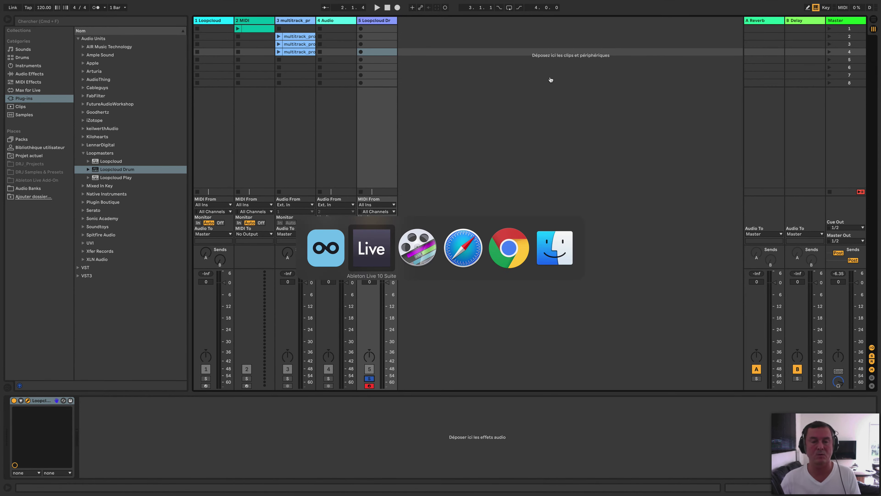
key(super+Tab)
key(super+Tab)
key(super+Tab)
key(super+Tab)
key(super+Tab)
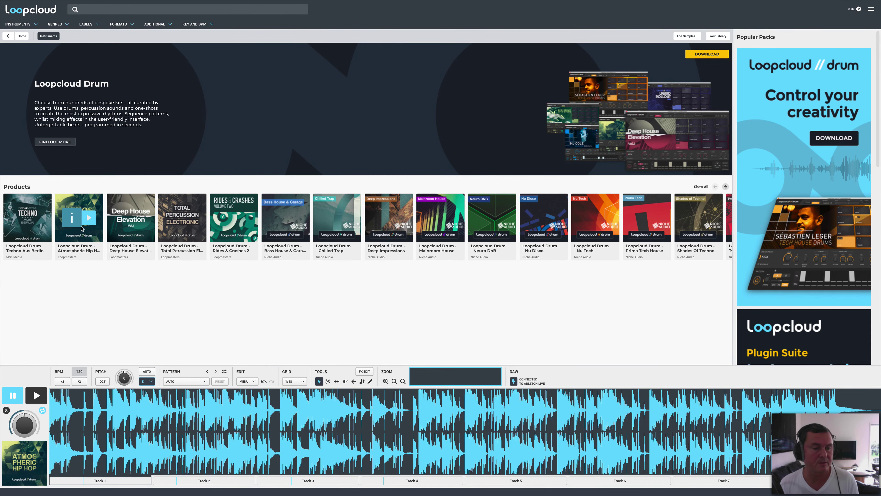
click(82, 228)
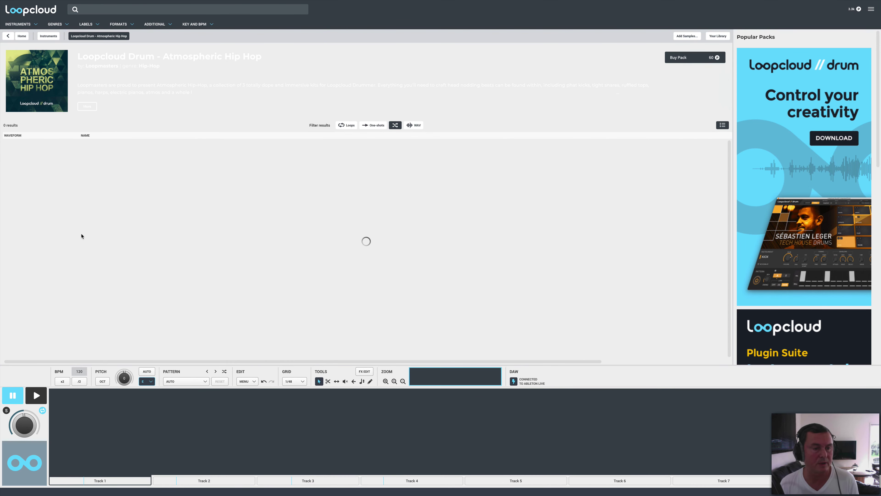
Step: Preview the AHH_Dope, AHH_Dreams and AHH_Digger kits and stop the playback
click(96, 146)
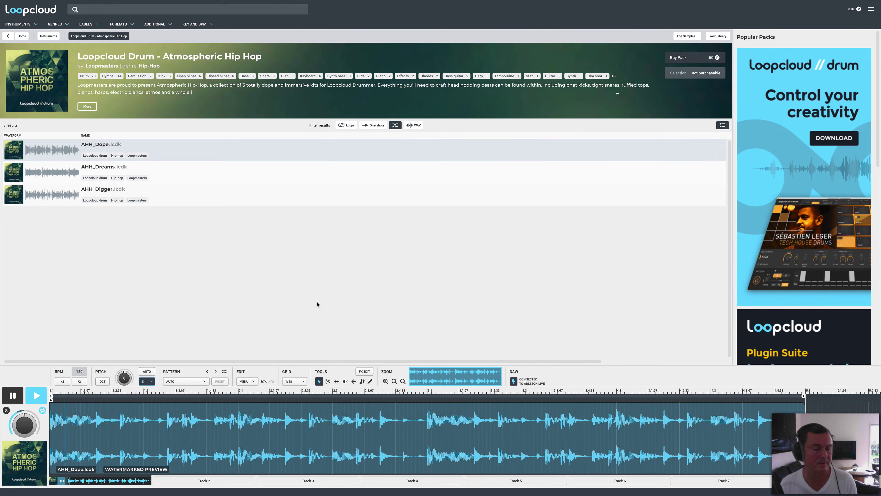
click(100, 168)
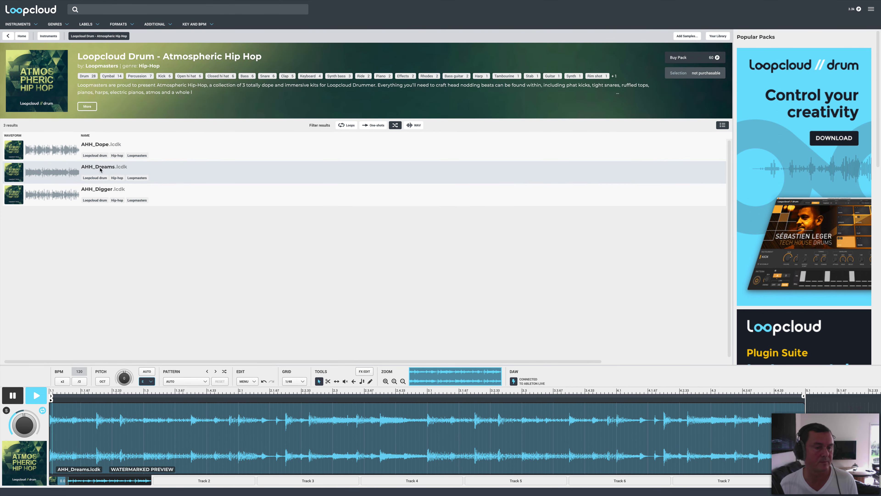
click(102, 190)
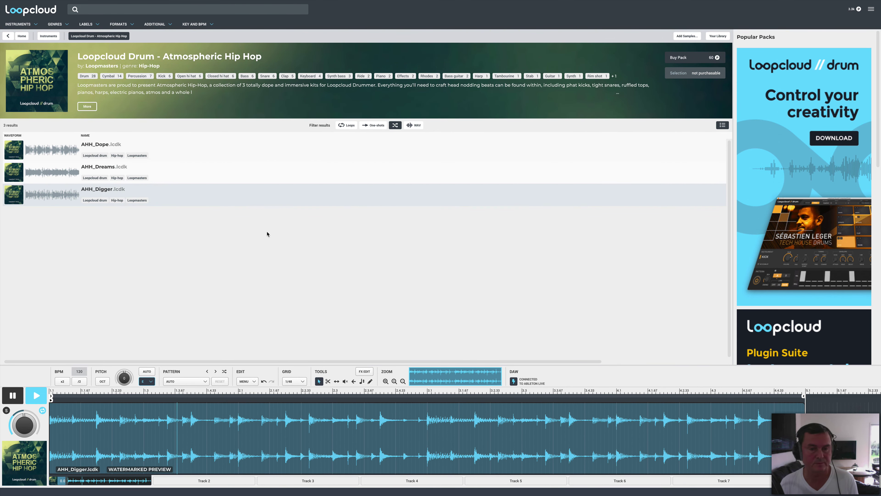
key(space)
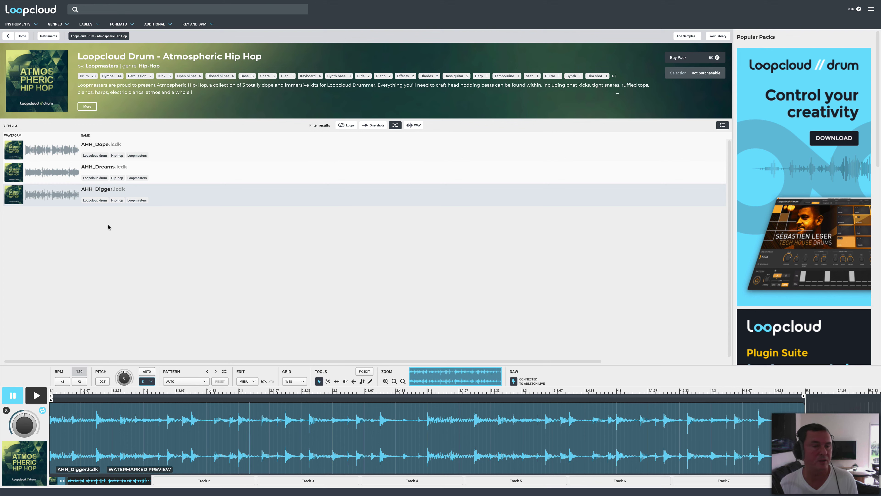
Step: Buy the Loopcloud Drum - Atmospheric Hip Hop pack and show it in the library
click(691, 58)
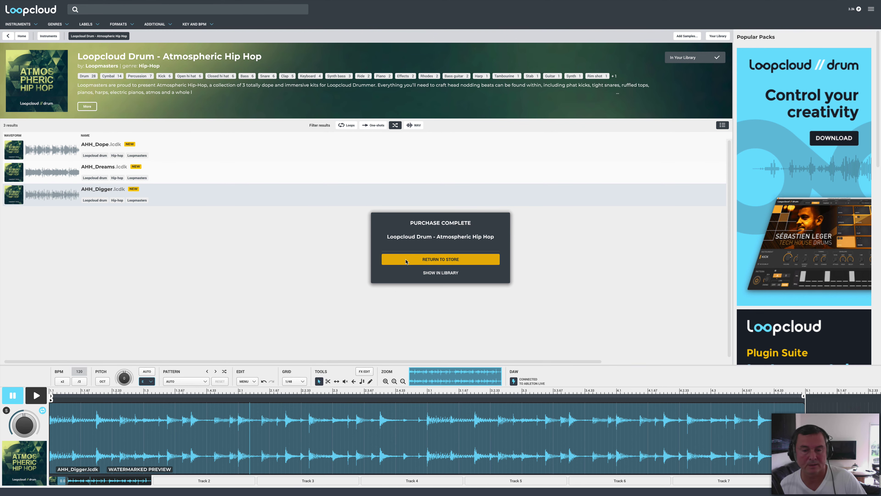
click(429, 274)
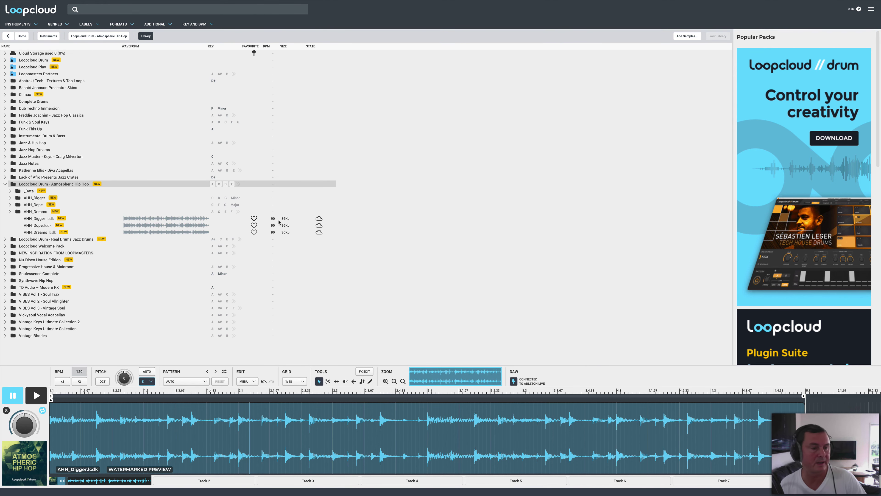
Step: Load the AHH_Dope kit from the library into Loopcloud Drum in Ableton Live
click(33, 218)
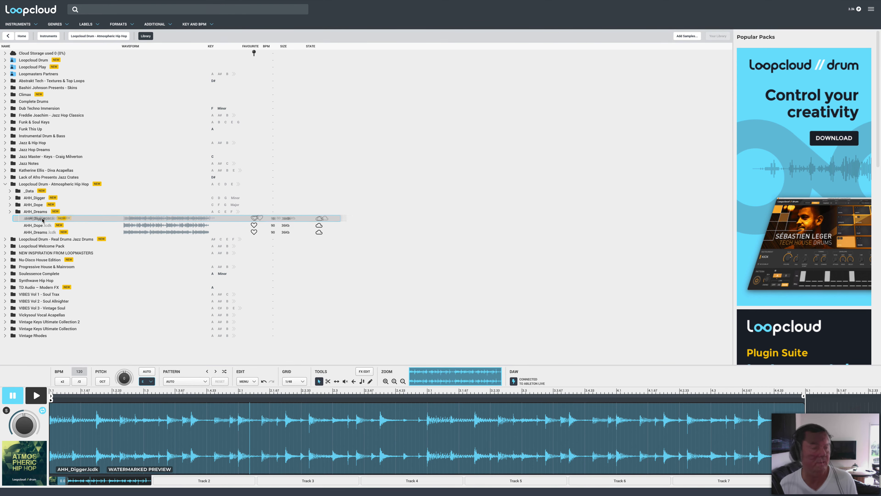
drag(34, 219, 619, 162)
key(super+Tab)
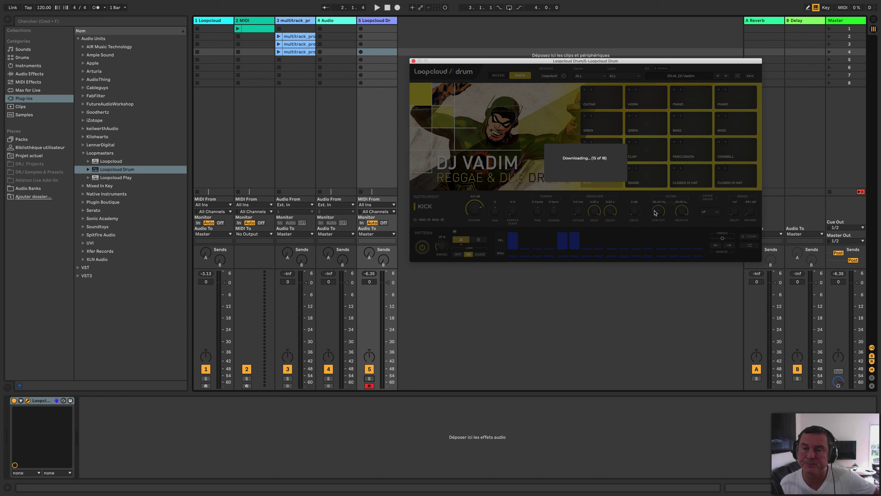
Step: Play the loaded kit's pattern and select the bottom-row snare pad to view its steps
key(space)
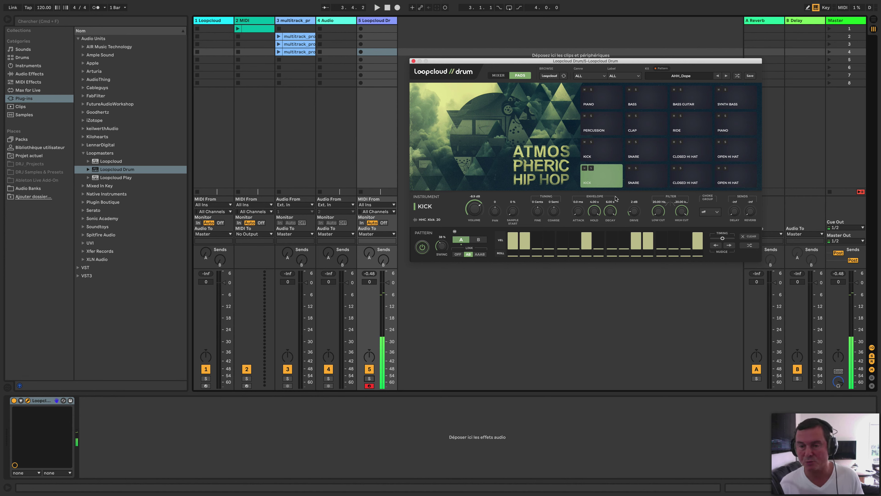
click(646, 177)
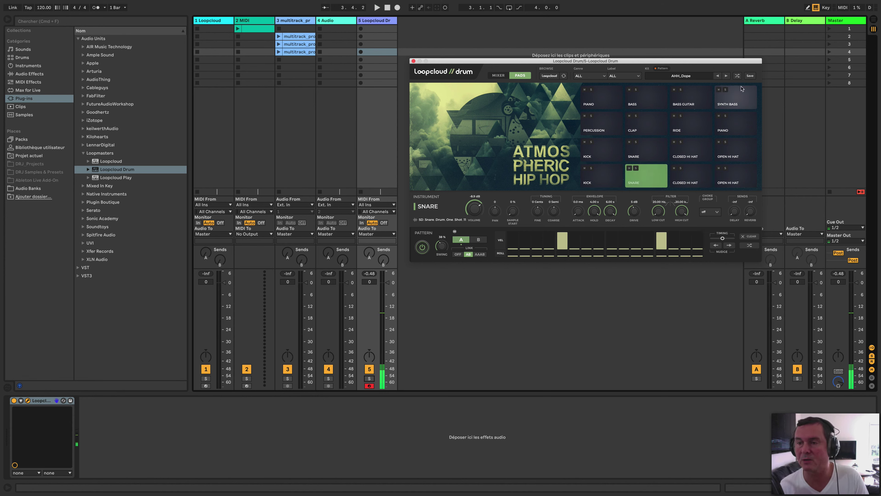
Step: Open the save dialog for the AHH_Dope kit, cancel it, and close the Loopcloud Drum window
click(749, 76)
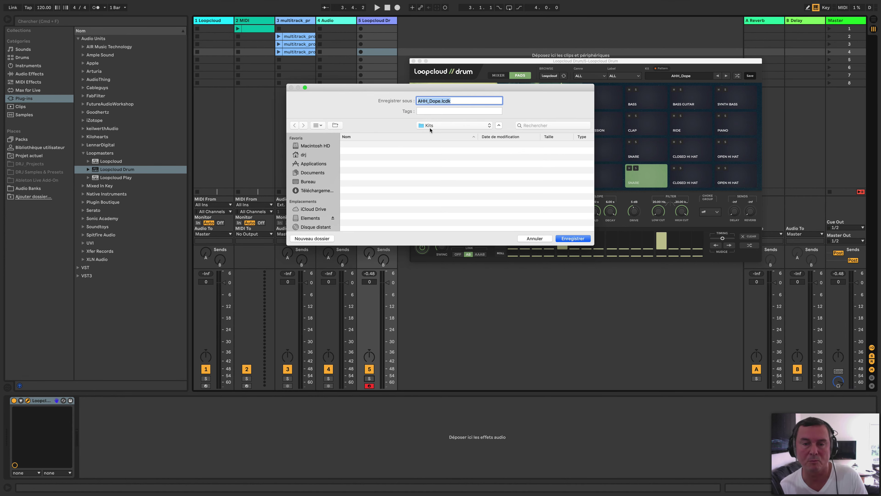
click(539, 239)
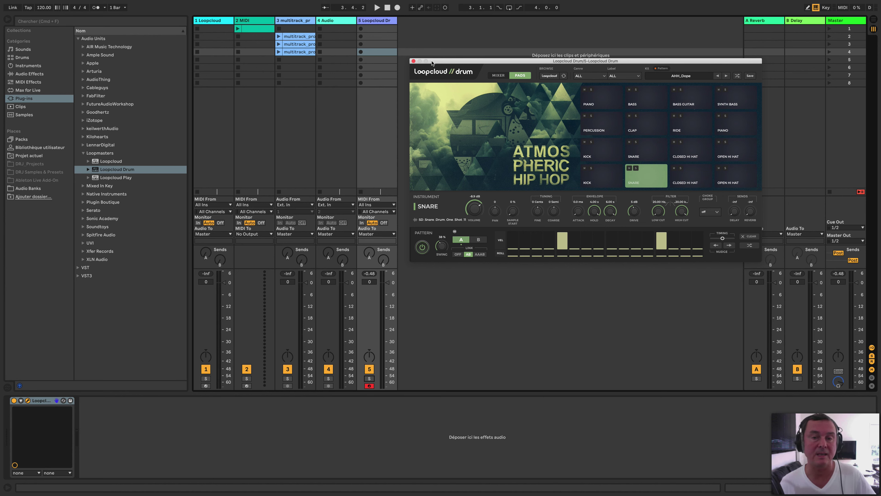
click(412, 60)
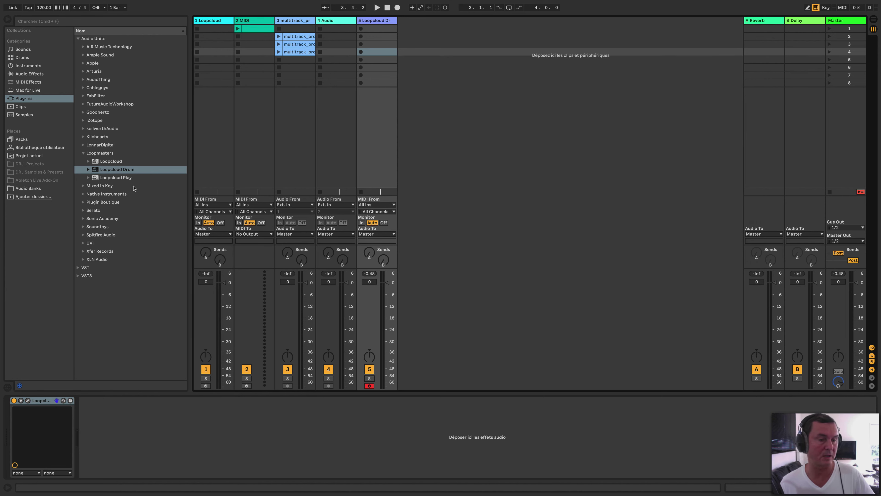
Step: Load the Loopcloud Play plug-in onto a new track and choose its Cheesey EPiano preset
drag(116, 179, 441, 120)
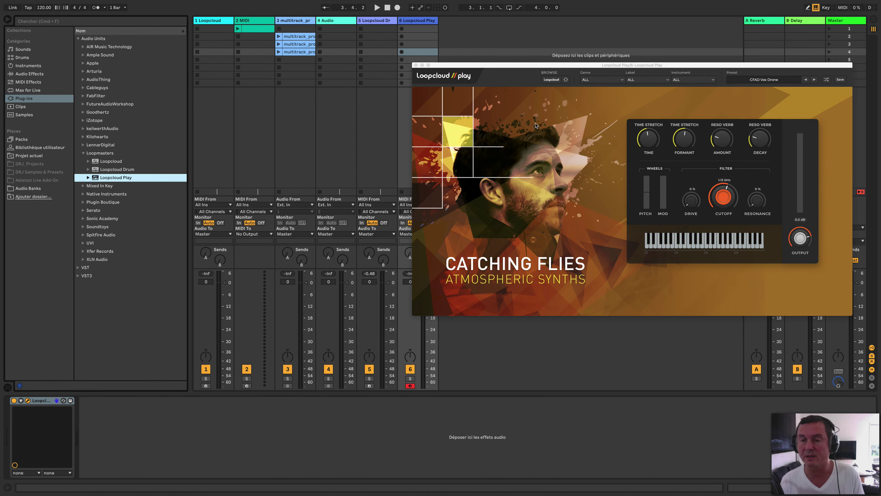
drag(575, 65, 501, 127)
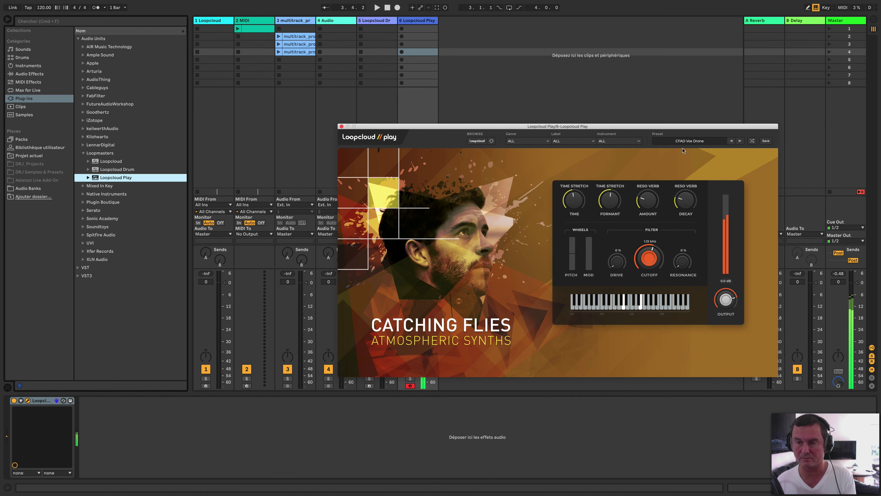
click(688, 141)
scroll(689, 142, up, 10)
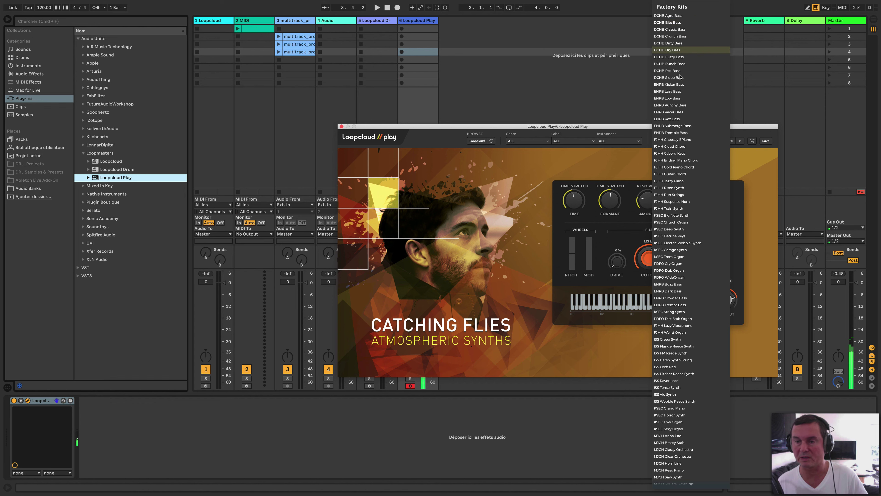
click(676, 141)
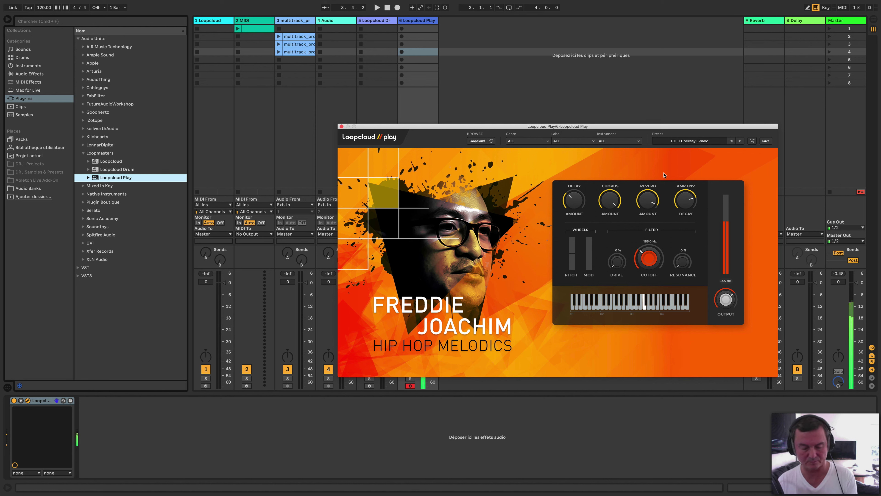
Step: Examine the instrument, label and genre filter options available for the Loopcloud Play presets
click(613, 141)
click(593, 141)
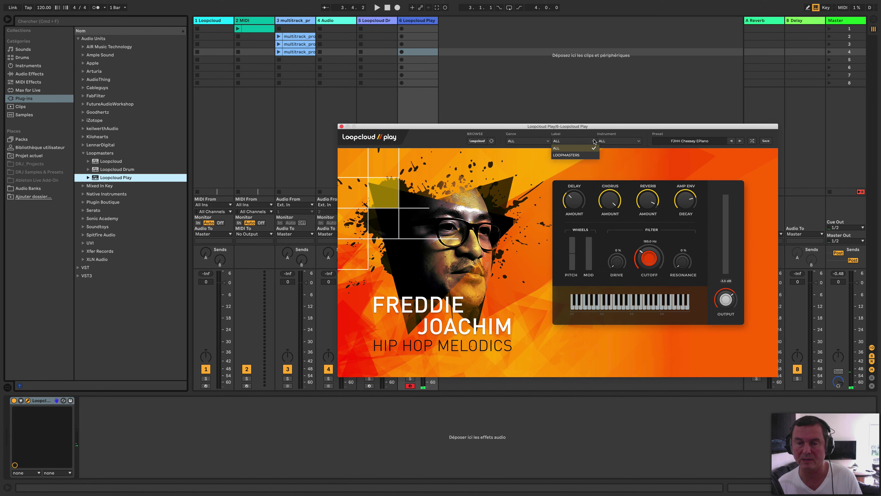
click(542, 143)
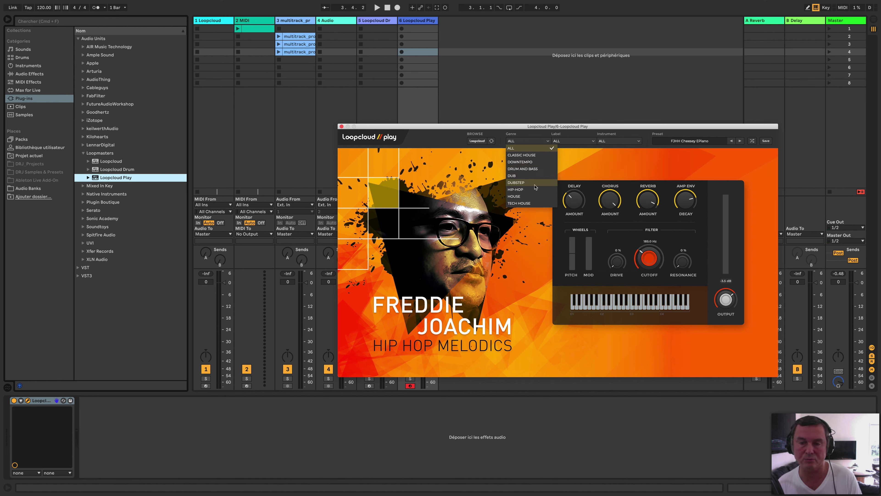
click(493, 131)
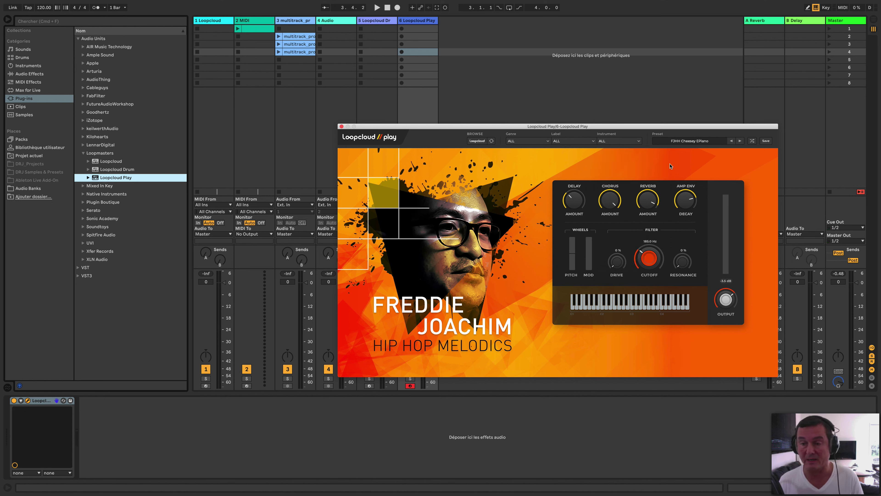
Step: Browse the Loopcloud Play packs in Loopcloud, open Vapourwave Atmosphere, and preview VAA Cruise Atmos before stopping playback
click(478, 141)
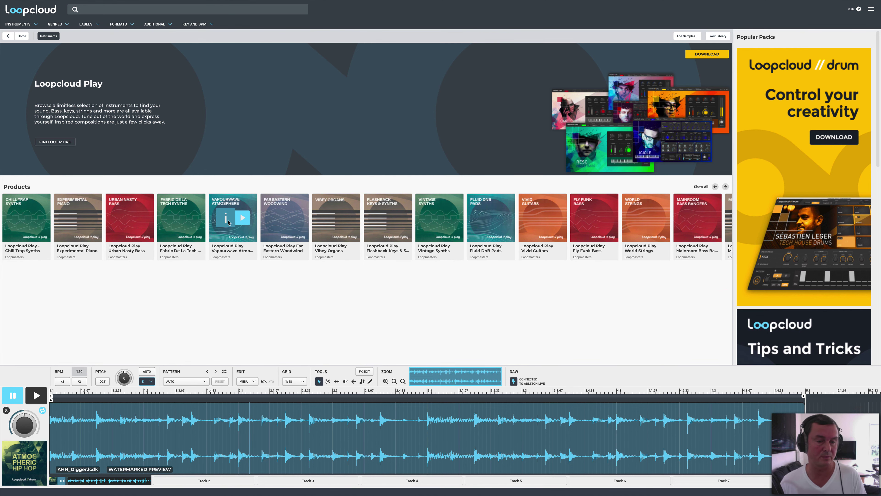
click(226, 218)
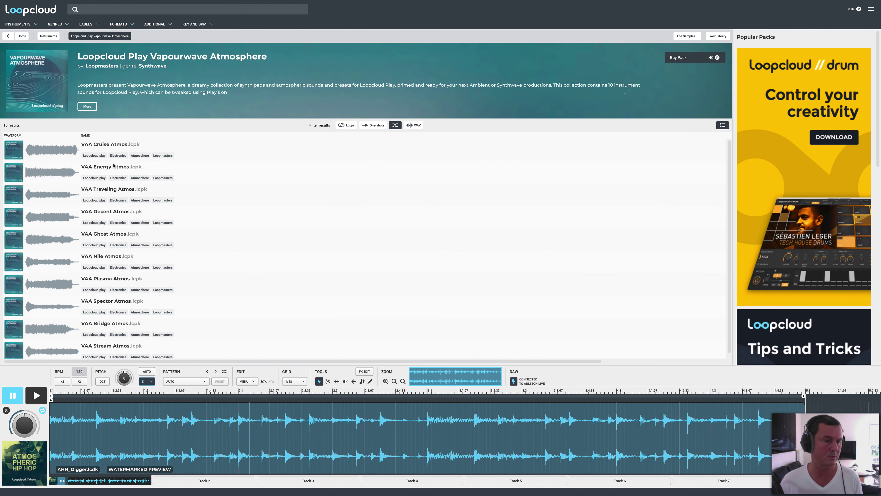
click(109, 145)
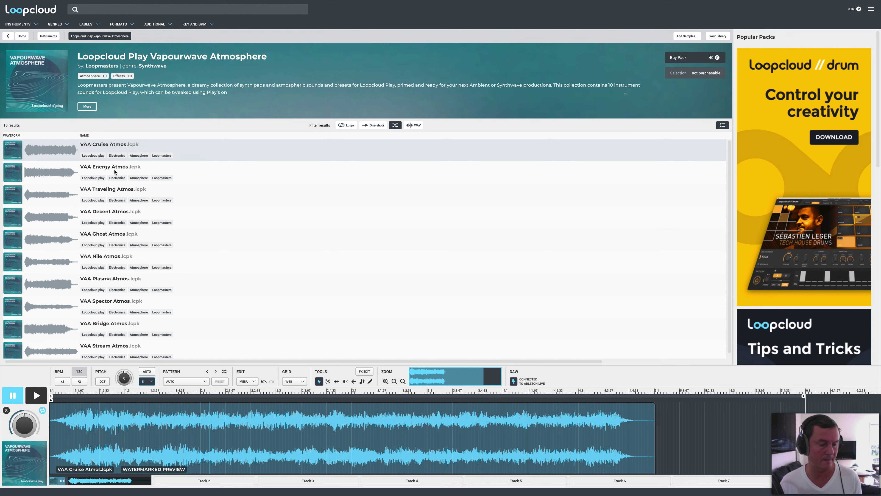
key(space)
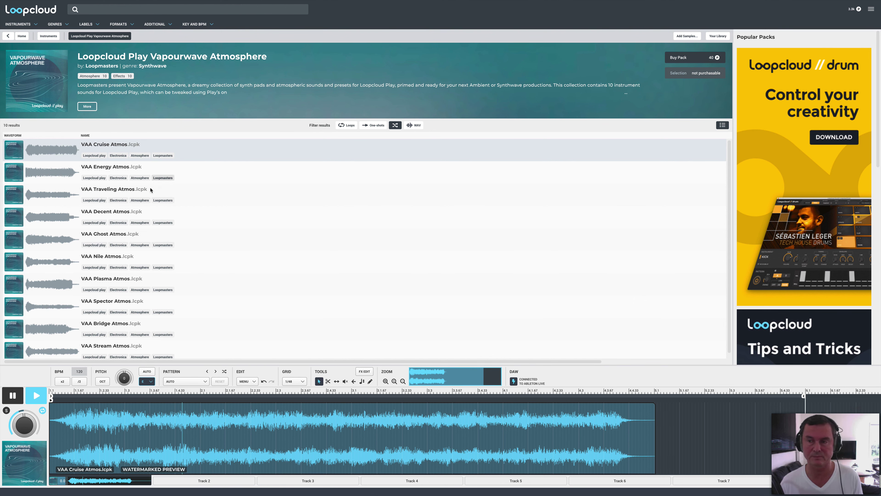
key(space)
Step: Buy the Loopcloud Play Vapourwave Atmosphere pack and show it in the library
click(680, 58)
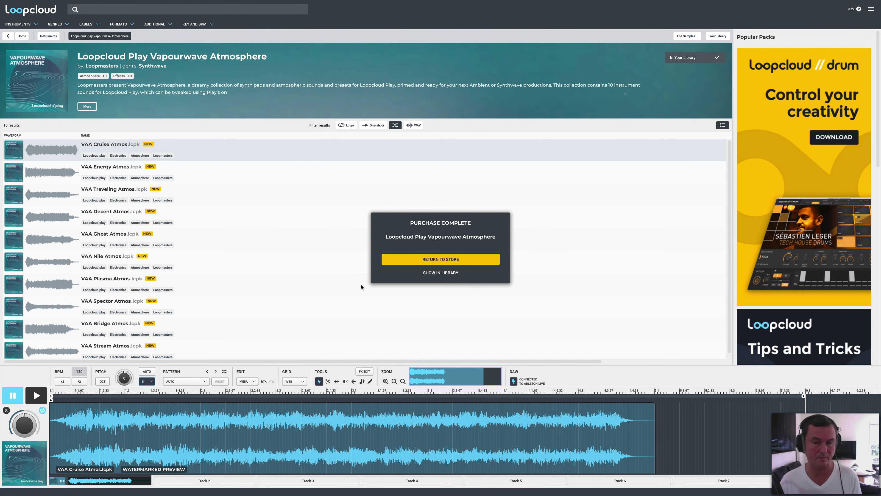
click(429, 273)
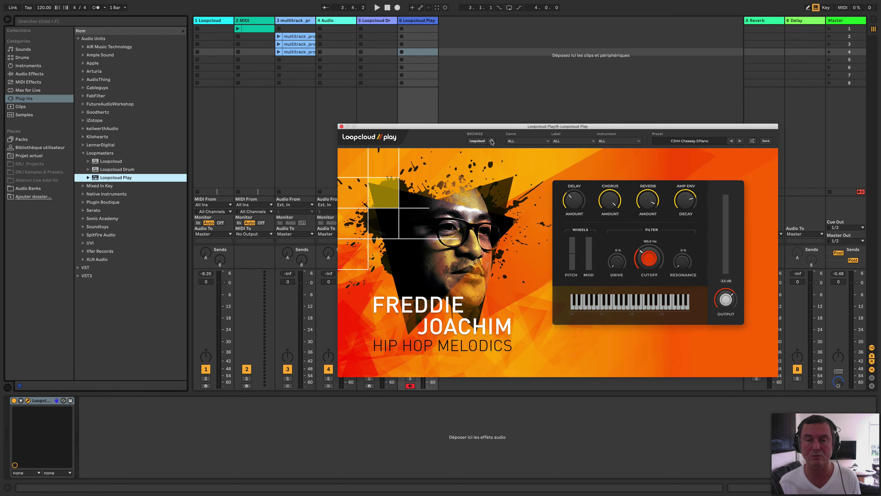
Step: Refresh the Loopcloud Play presets in Ableton Live and load VAA Bridge Atmos
click(492, 142)
click(492, 142)
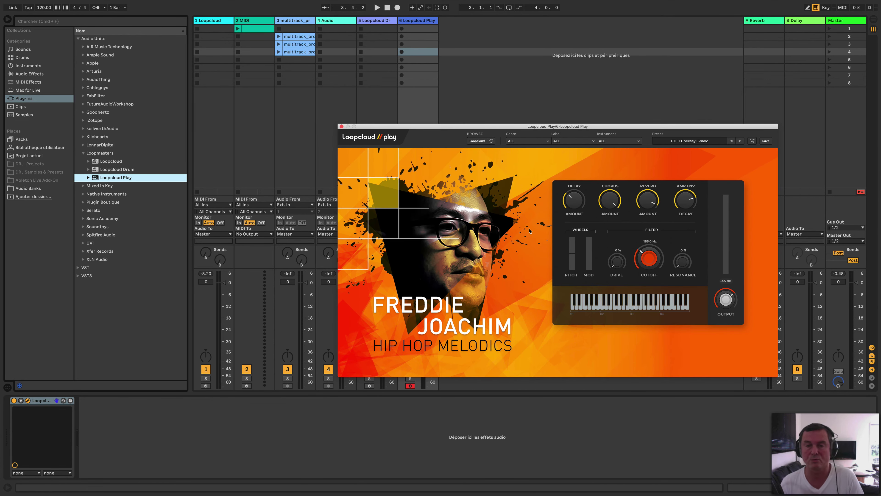
click(680, 142)
scroll(699, 188, down, 3)
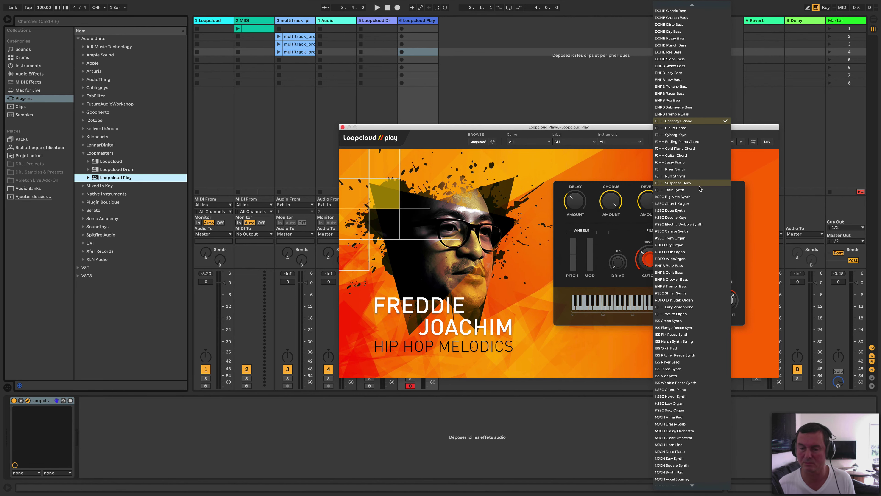
scroll(699, 189, down, 15)
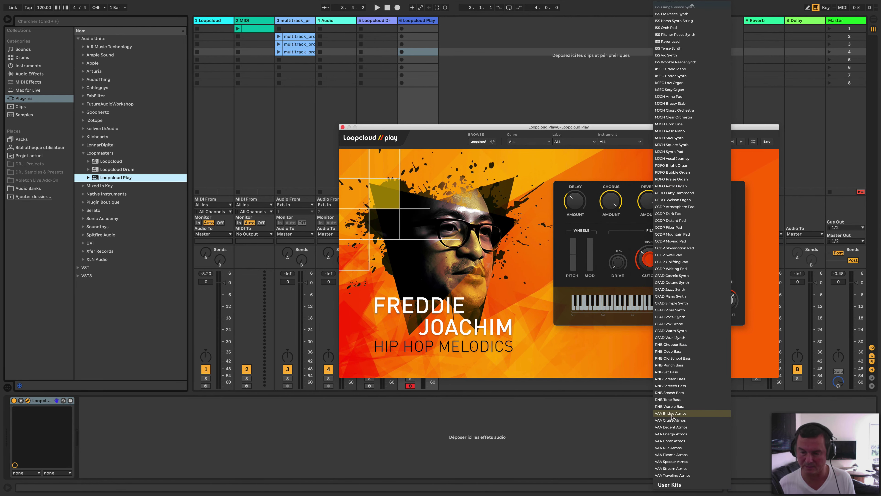
click(672, 414)
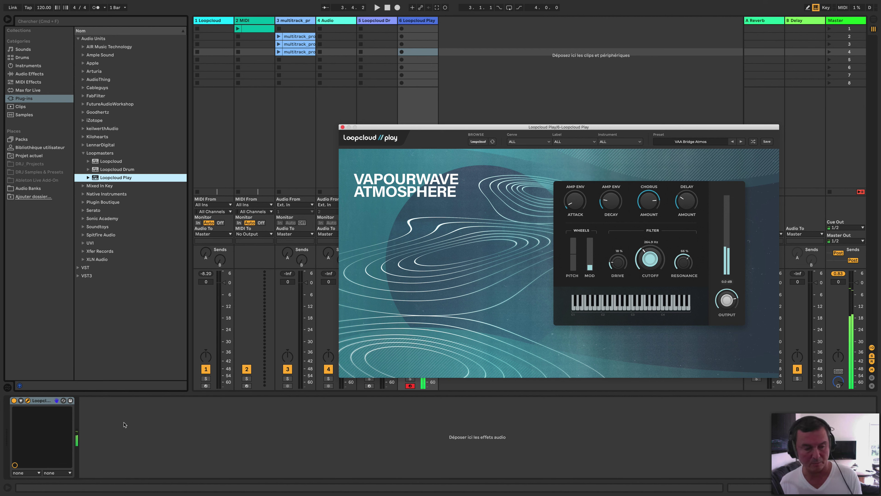
Step: Expand the Loopcloud Play device's parameters in Ableton Live and raise the filter cutoff to 0.55
click(21, 401)
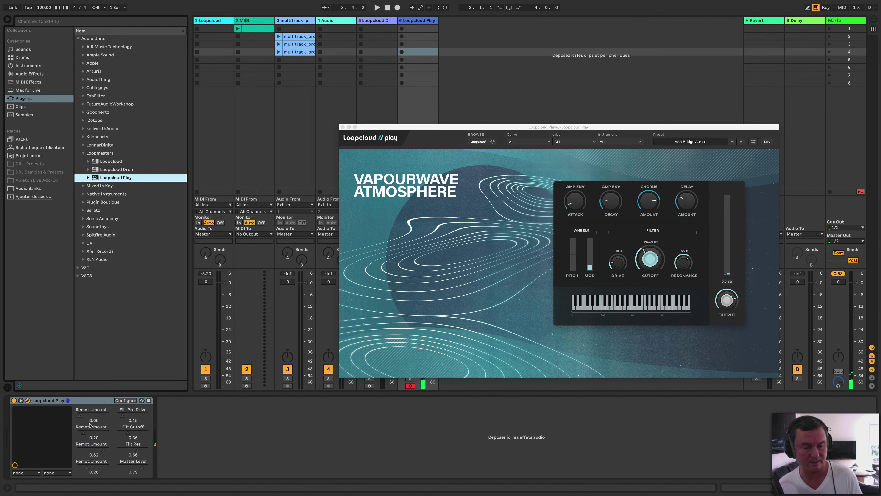
click(646, 268)
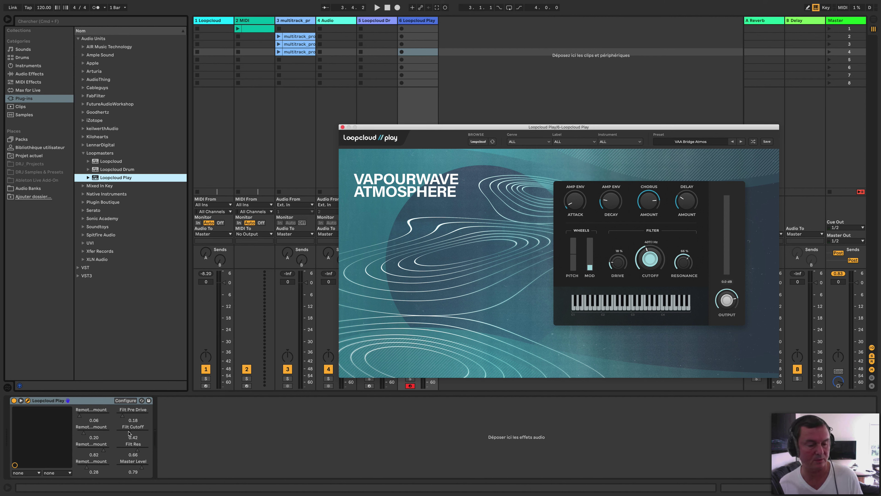
drag(129, 433, 148, 433)
drag(650, 259, 650, 249)
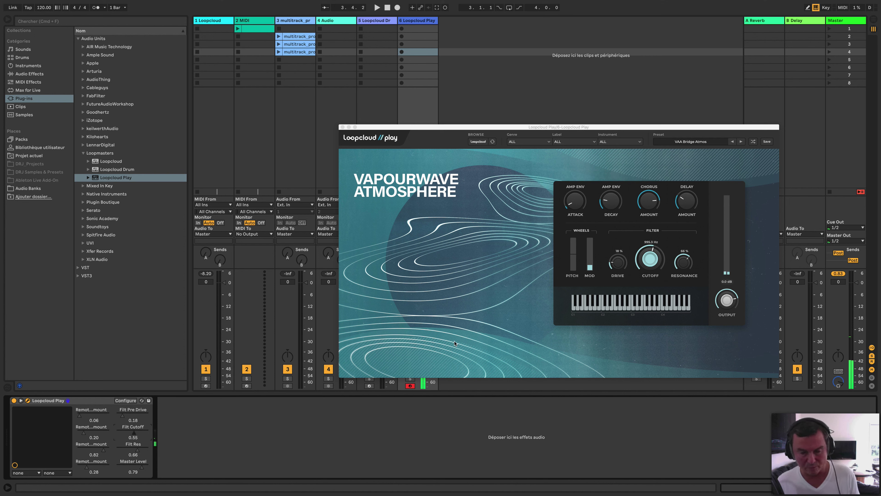
Step: Switch to the Loopcloud website in the browser and review the pricing plans' feature comparison, including the Exclusive Sounds explanation
key(super+Tab)
key(super+Tab)
key(super+Tab)
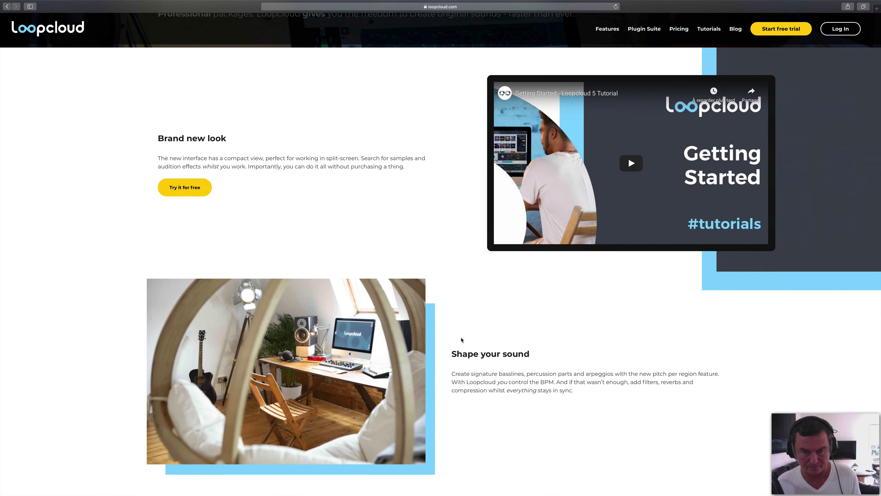
click(679, 31)
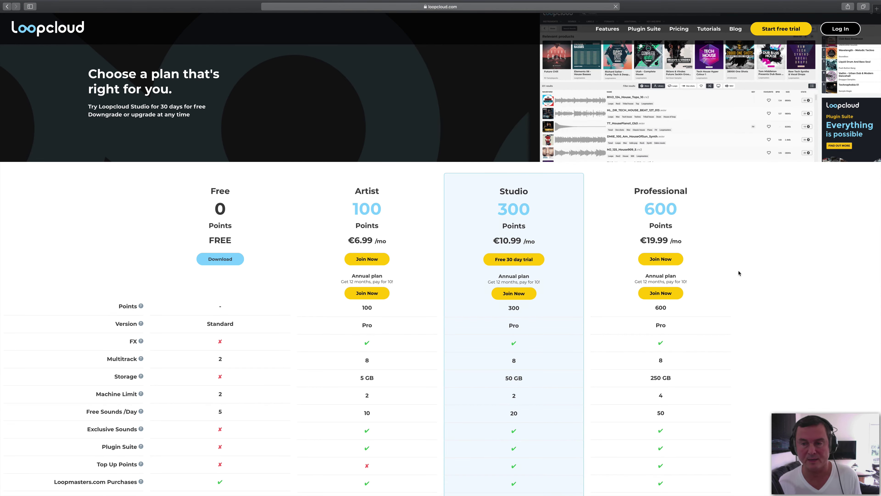
scroll(739, 273, down, 4)
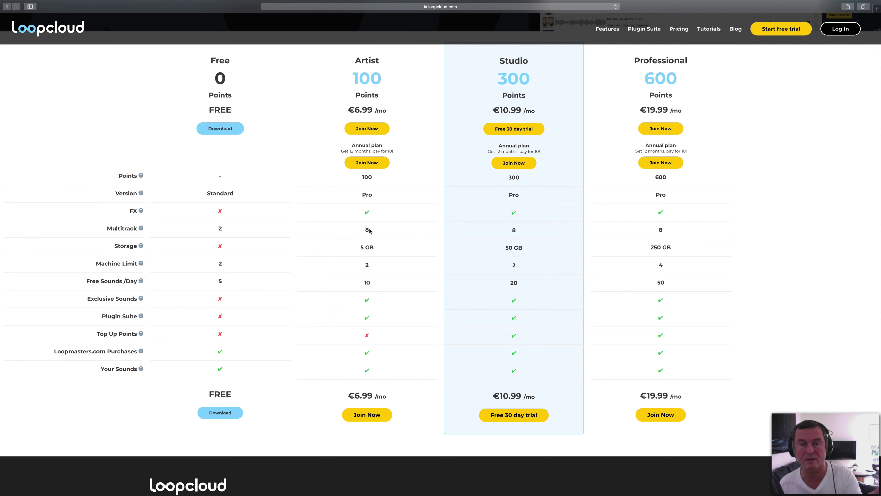
scroll(370, 230, up, 1)
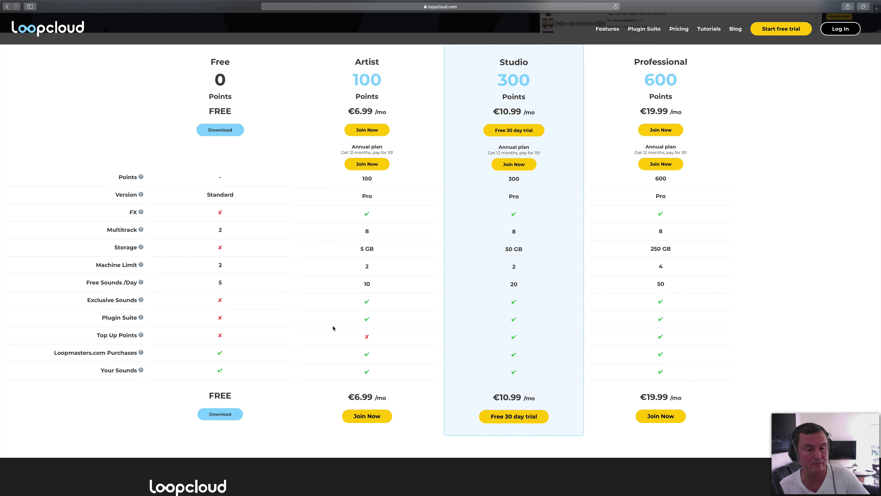
mouse_move(141, 302)
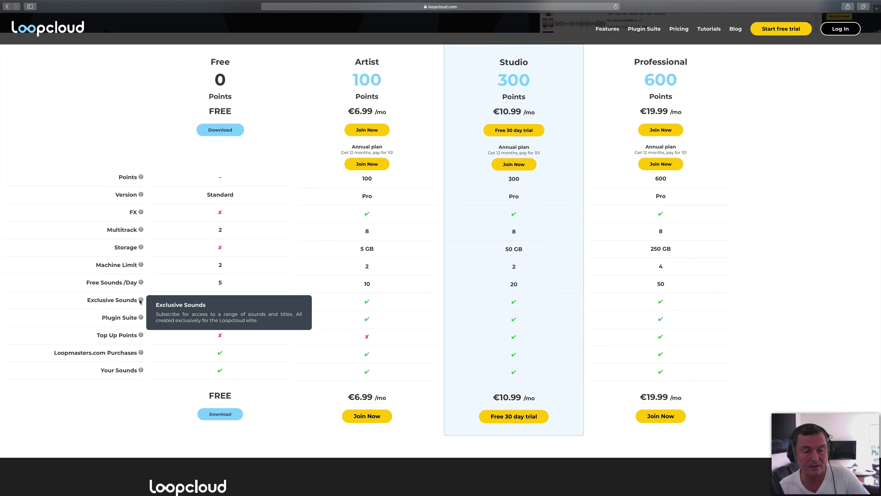